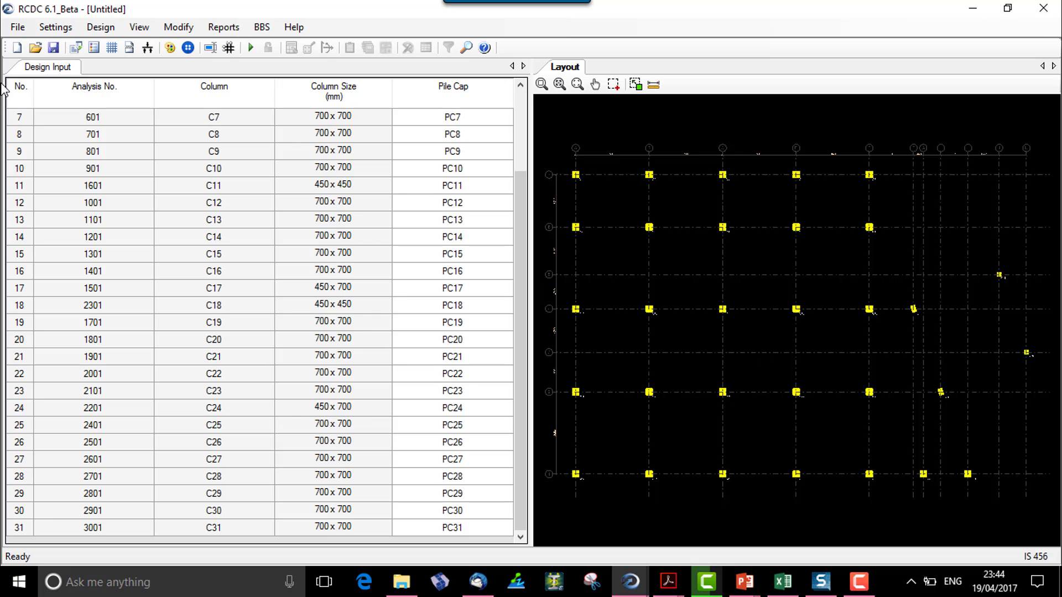
Step: Open the General Settings for the pile cap design
click(51, 27)
click(52, 44)
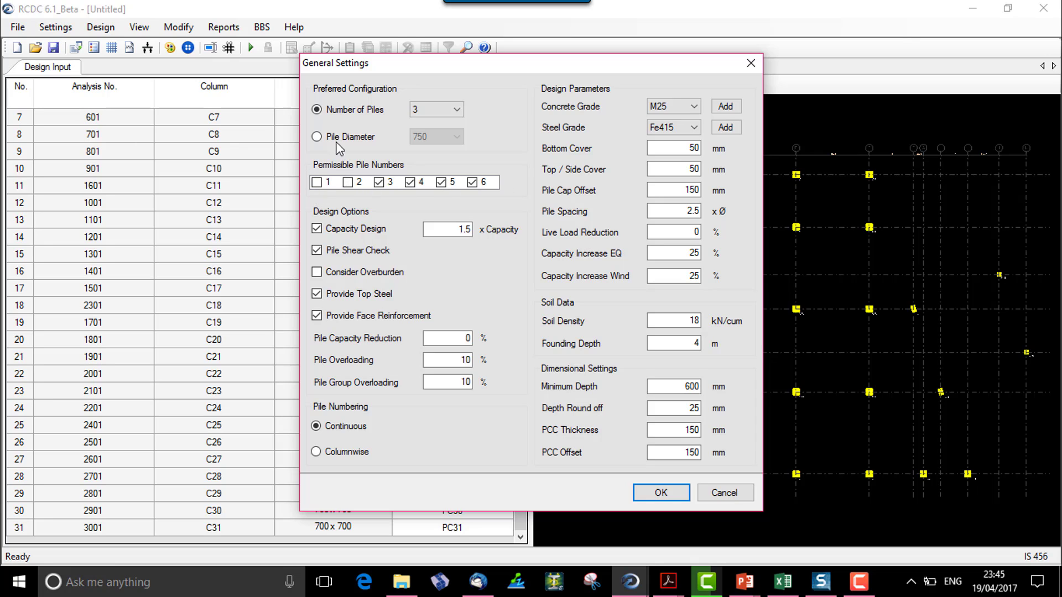
Step: Try permitting pile numbers 1 and 2, compare the preferred number-of-piles choices with and without them, and restore the permissible numbers to 3 through 6
click(326, 182)
click(349, 182)
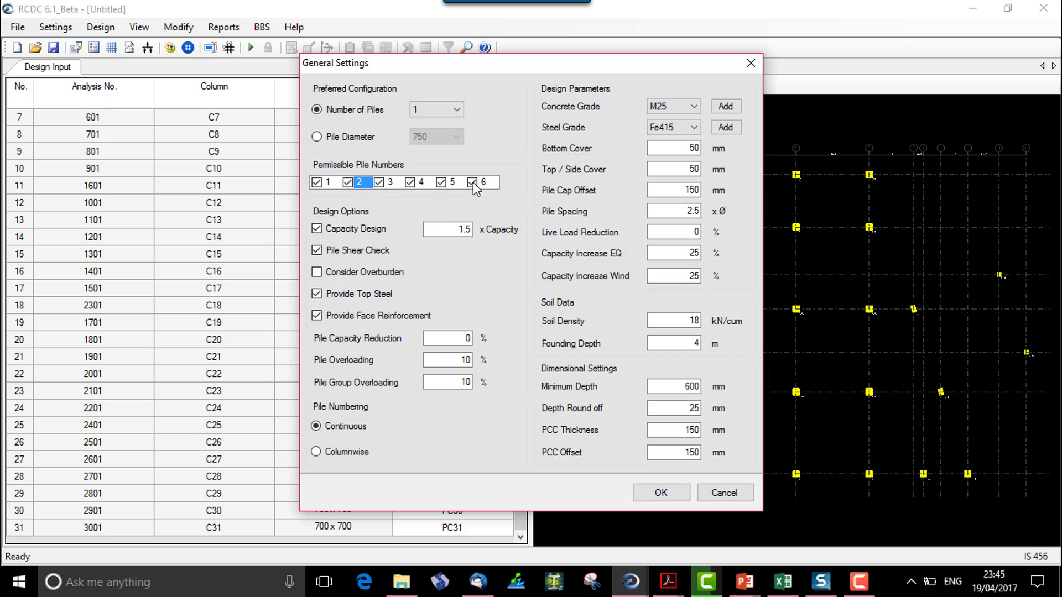
click(455, 109)
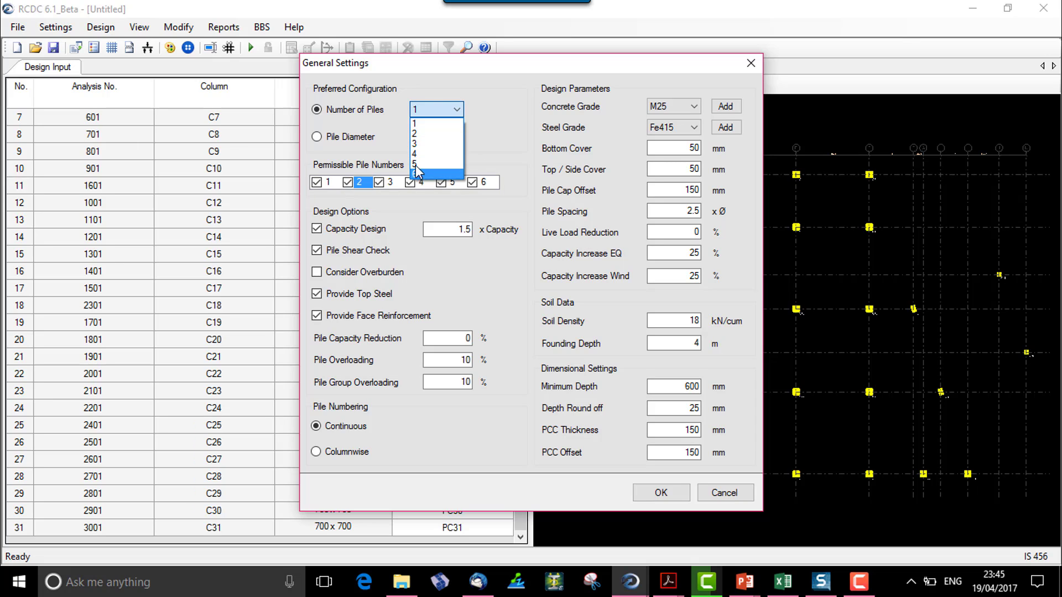
click(434, 110)
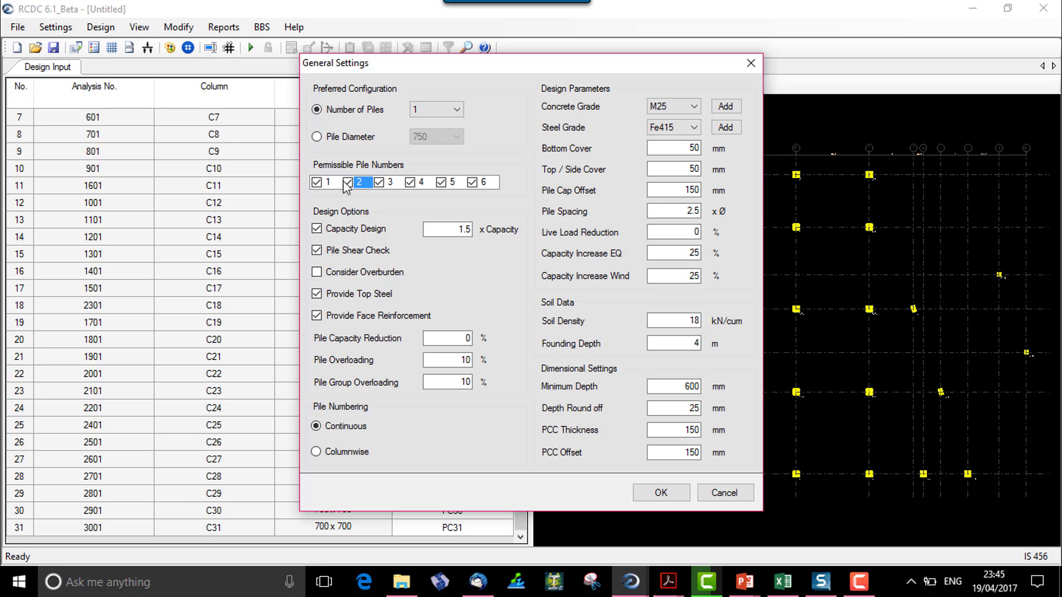
click(347, 182)
click(317, 182)
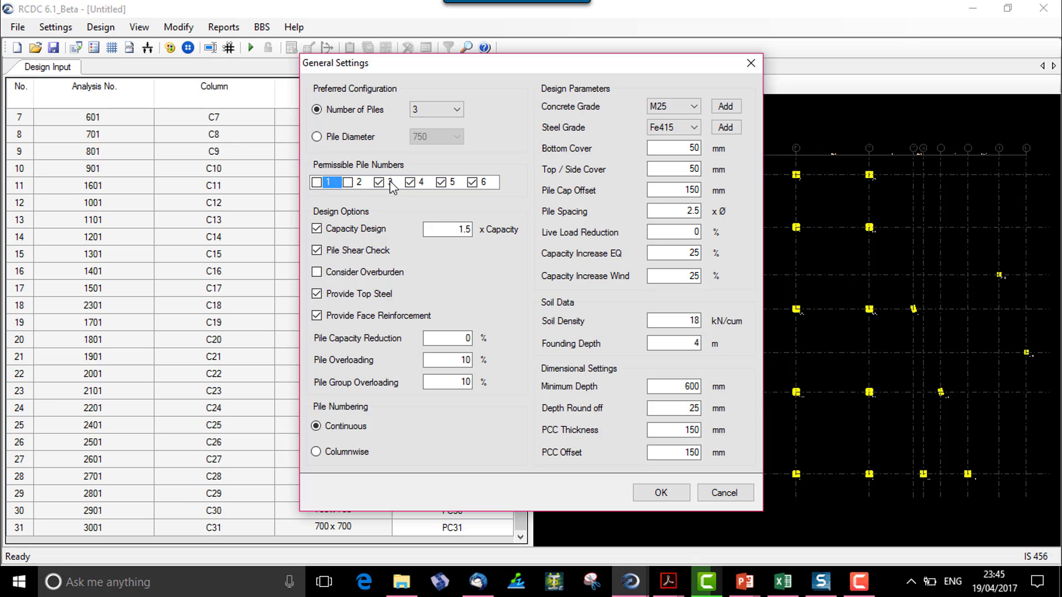
click(461, 112)
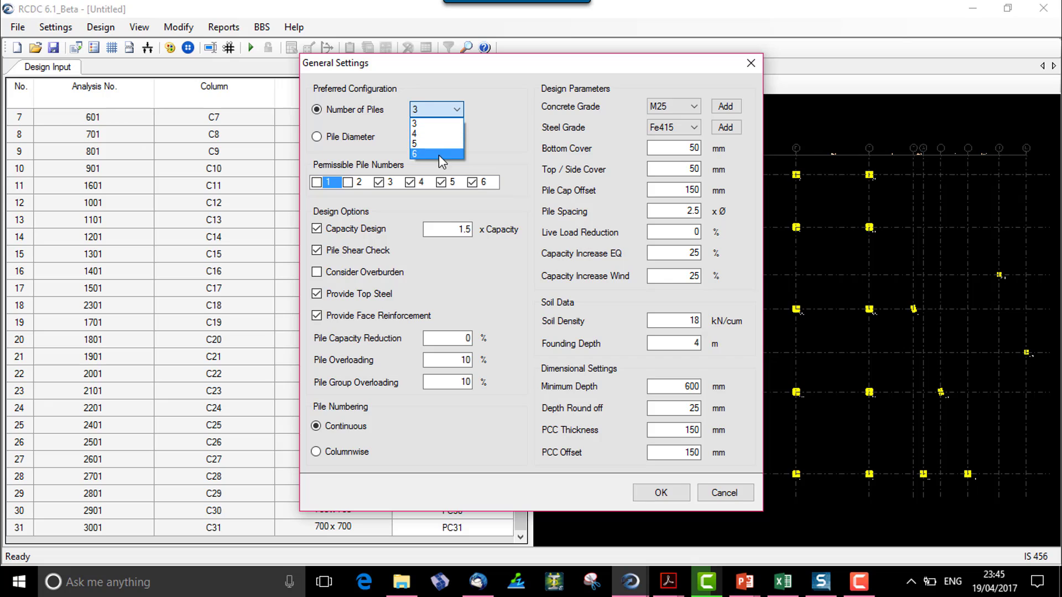
click(434, 114)
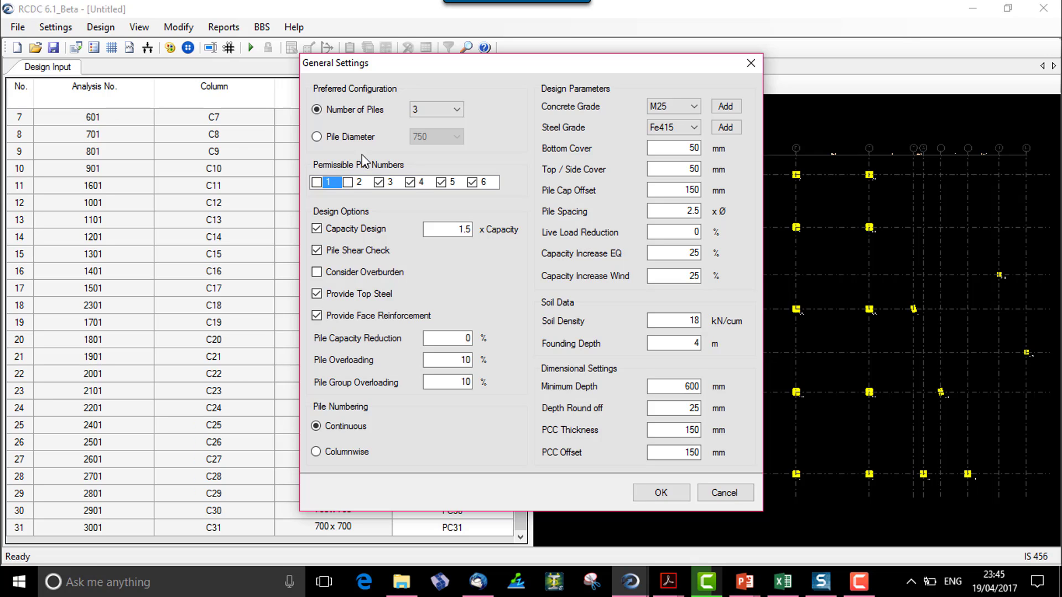
click(457, 110)
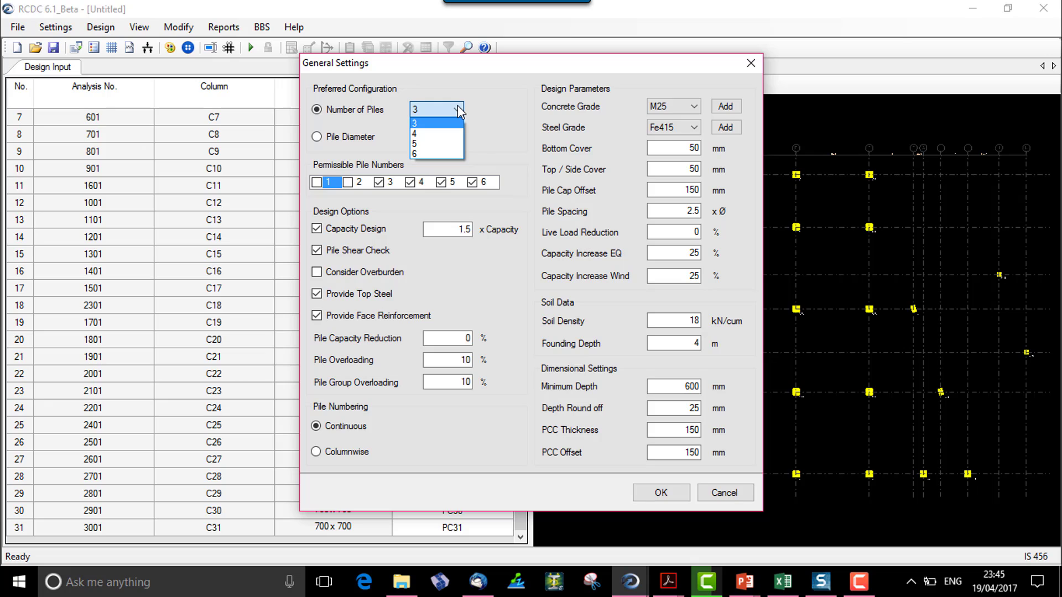
click(458, 110)
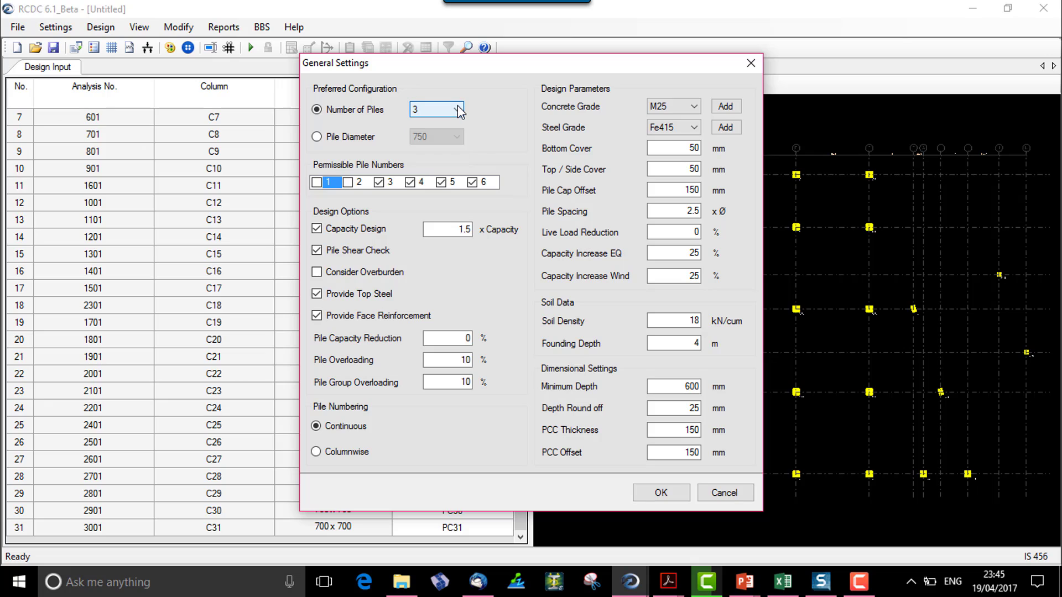
Step: Base the preferred configuration on pile diameter, with 750 as the diameter
click(369, 139)
click(433, 137)
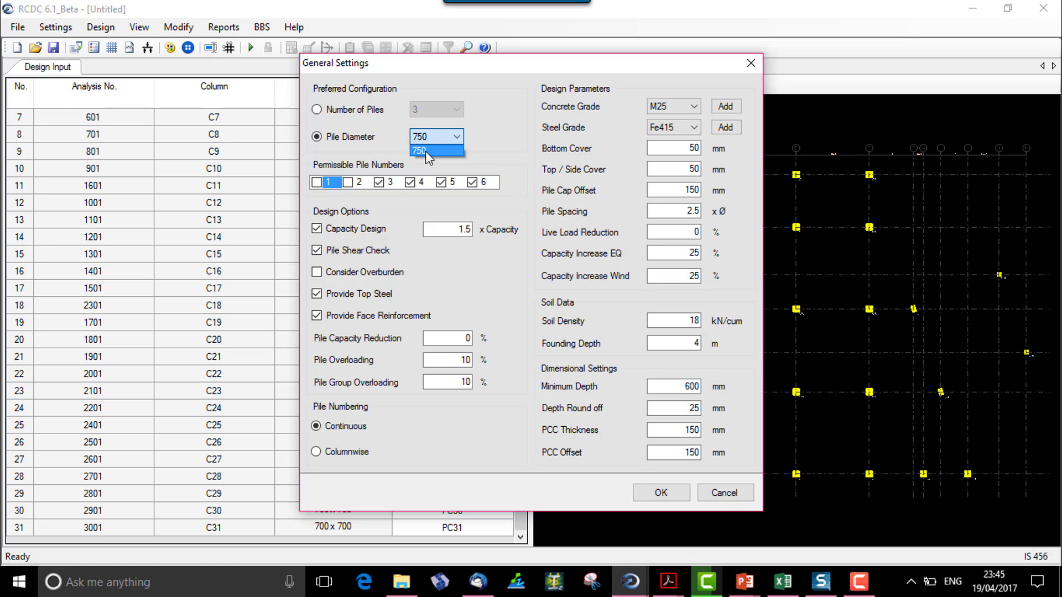
click(426, 151)
click(466, 229)
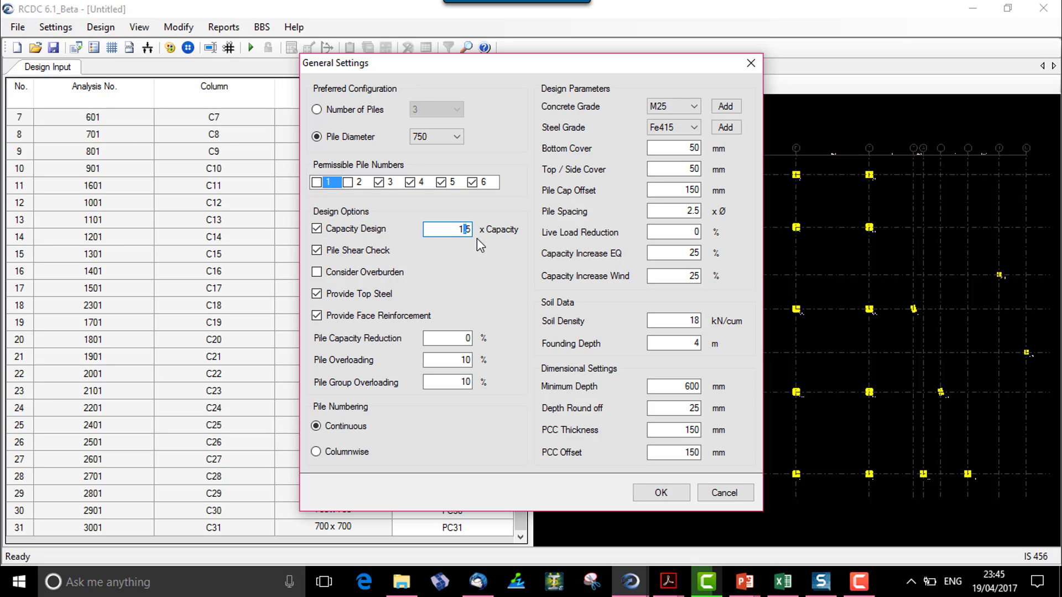
key(Home)
Step: Set Pile Overloading to 20% and Pile Group Overloading to 15%
double_click(464, 339)
double_click(441, 360)
double_click(460, 384)
text(15)
key(shift+Tab)
text(20)
click(435, 382)
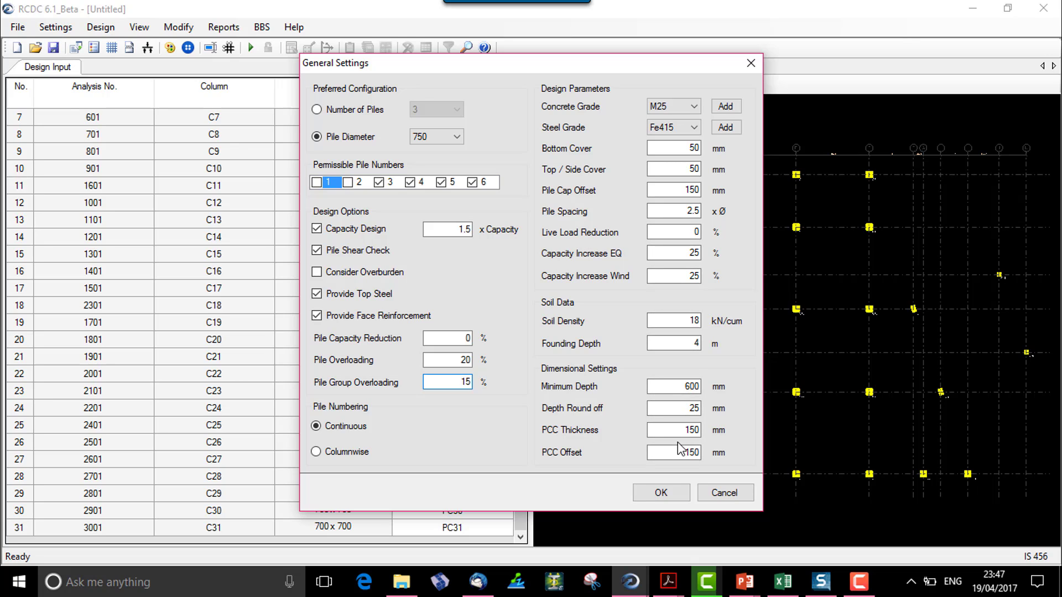
Step: Check the pile cap offset and pile spacing parameters, and apply the general settings
double_click(658, 190)
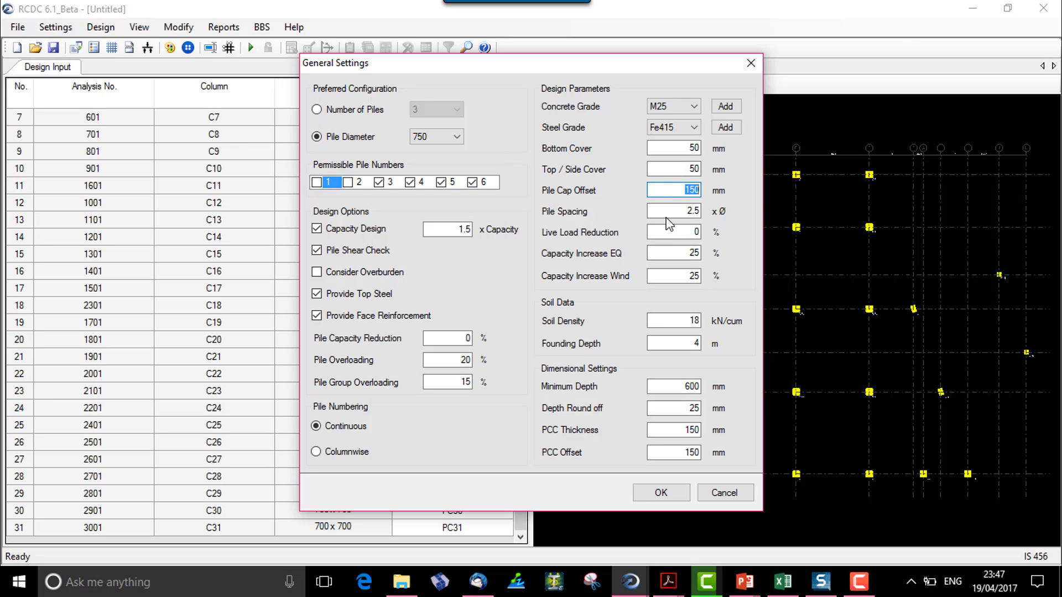
double_click(671, 213)
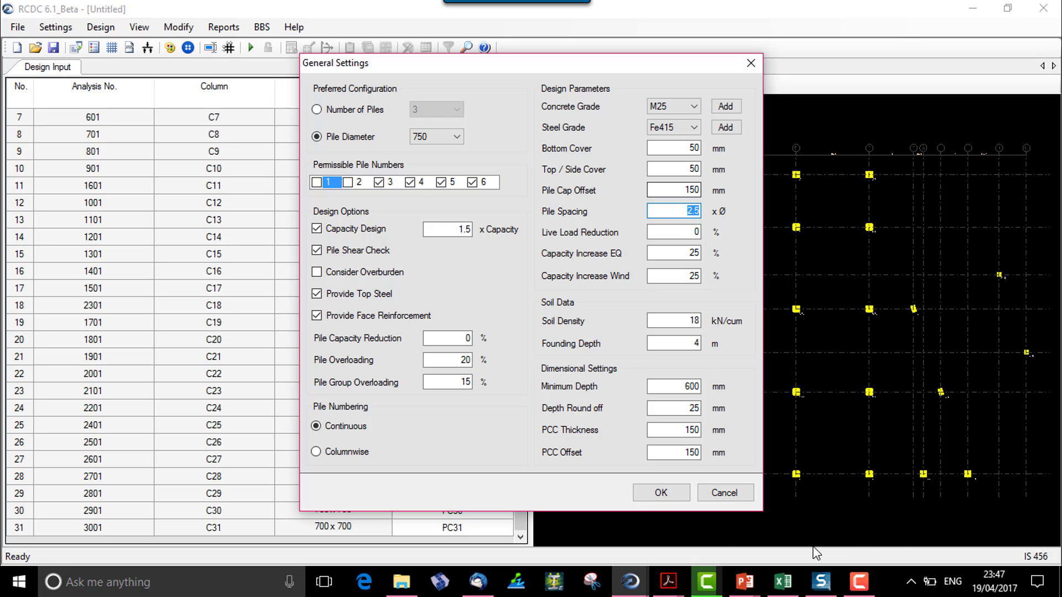
click(655, 491)
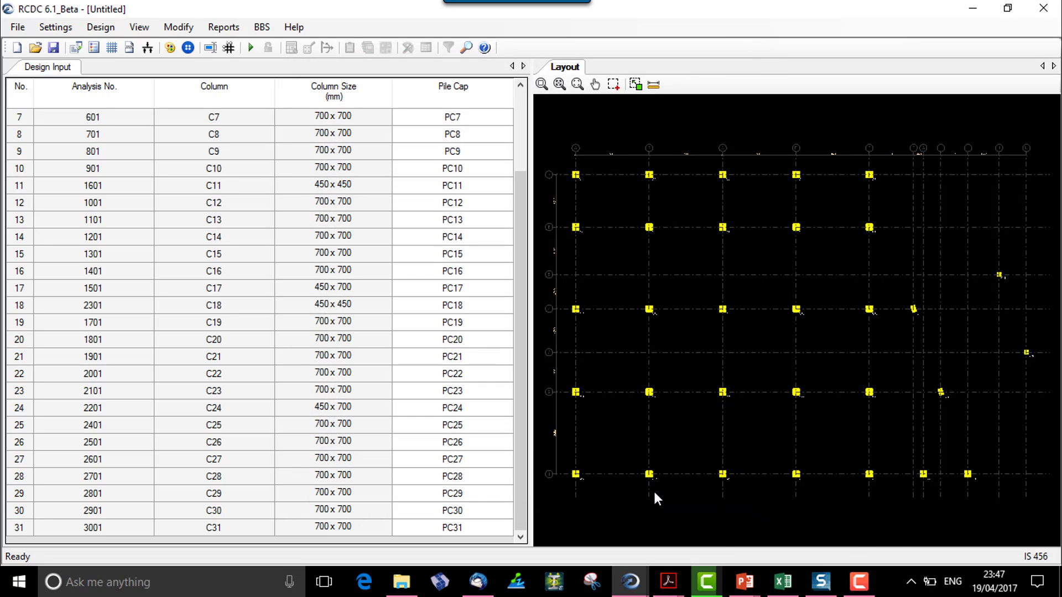
Step: Examine the compression, tension and shear capacities defined for the 750 diameter pile in the Pile Capacity settings
click(55, 27)
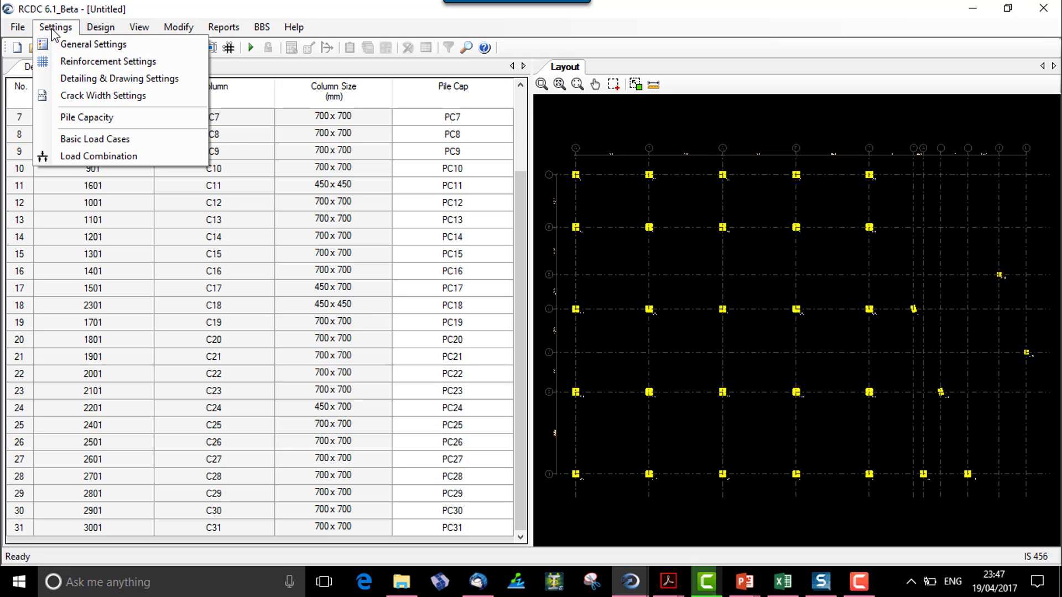
click(95, 117)
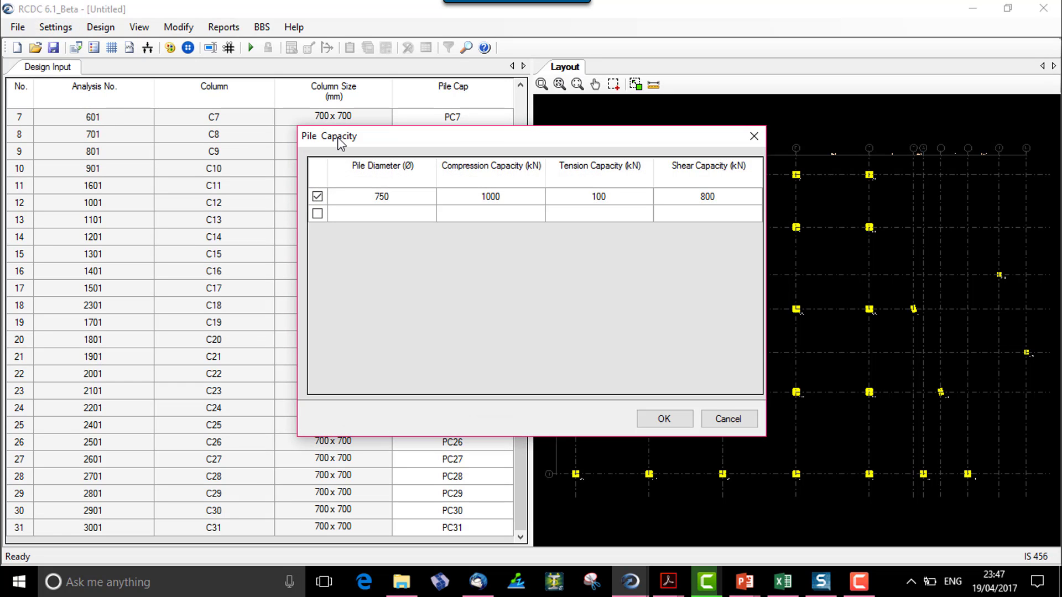
click(580, 207)
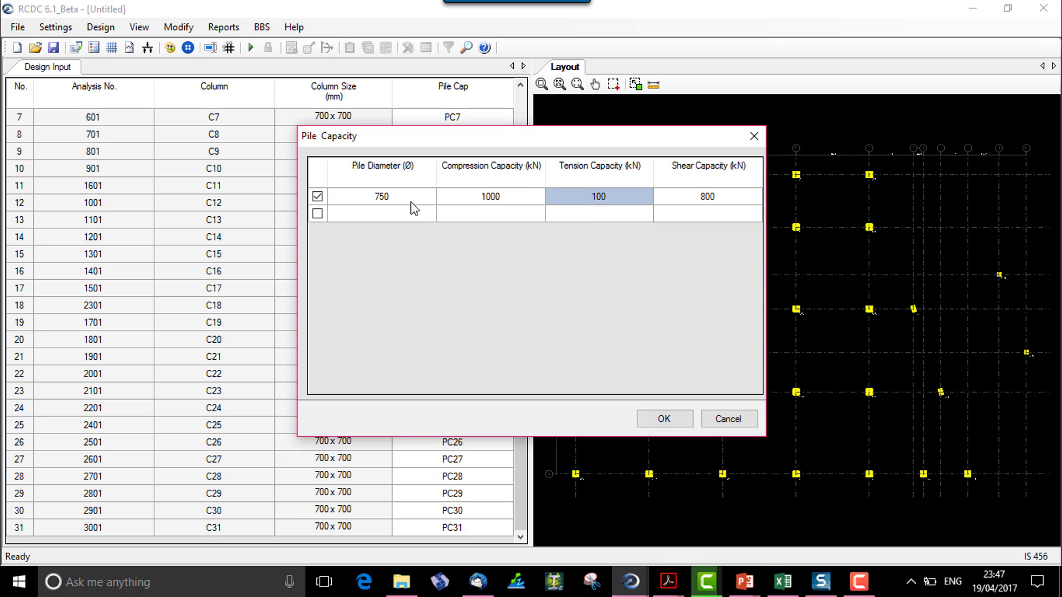
click(420, 199)
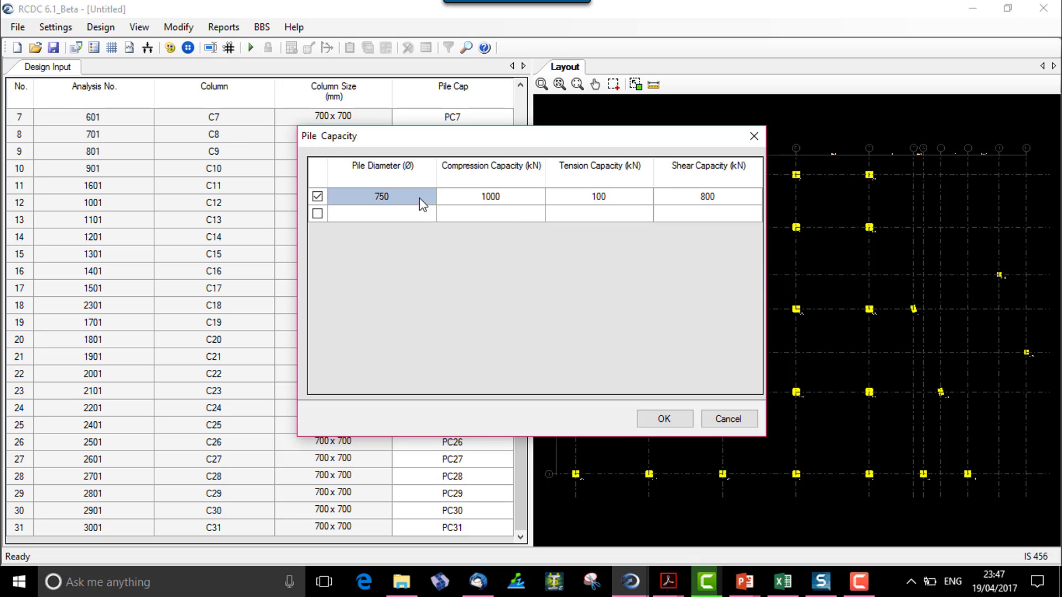
click(468, 202)
click(573, 202)
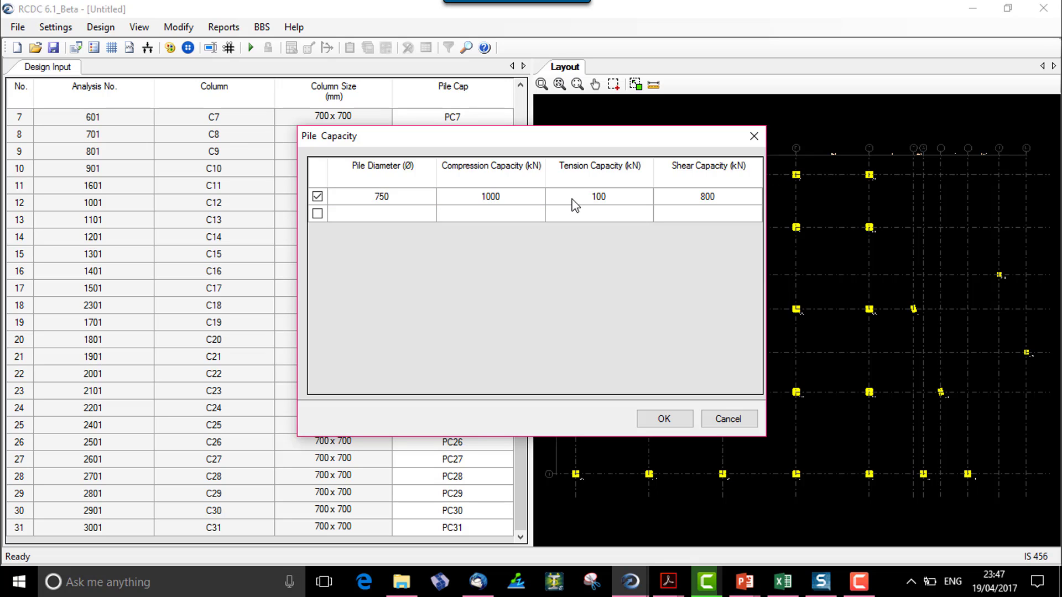
click(688, 197)
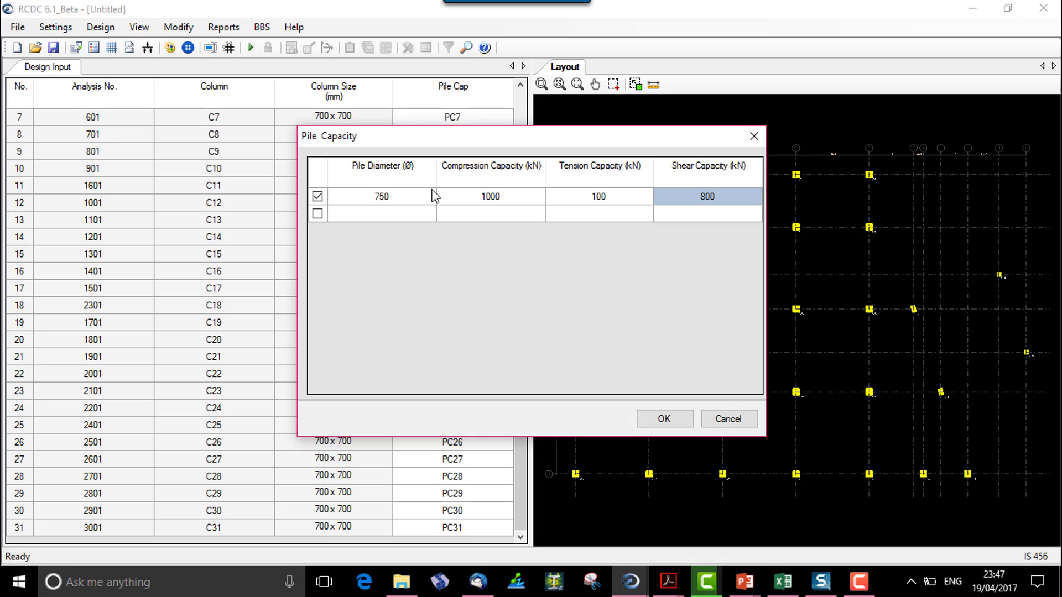
click(649, 420)
Step: Review the basic load cases and the load combinations used for design and sizing
click(62, 28)
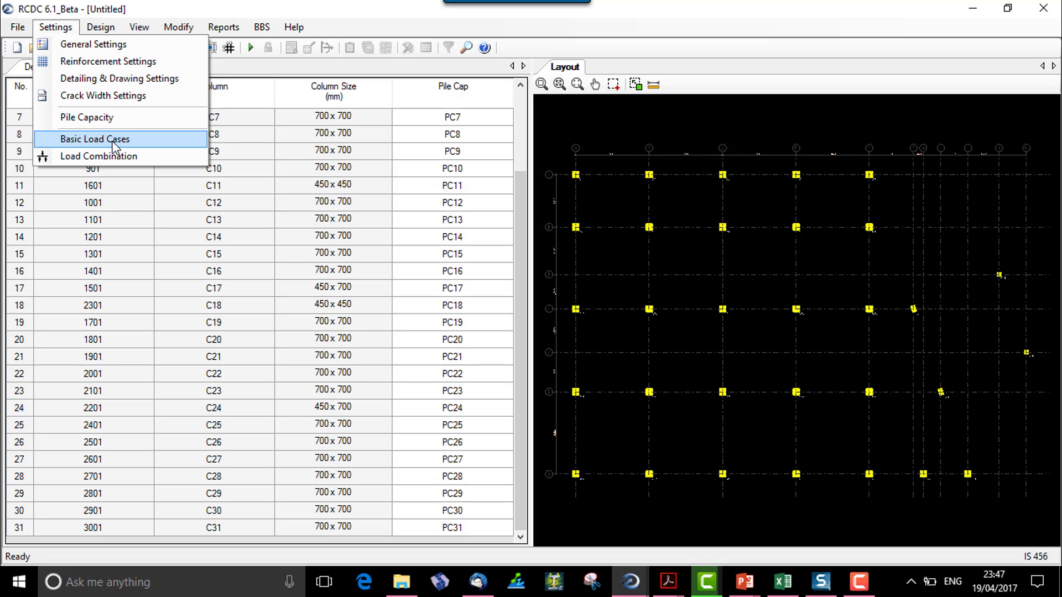
click(141, 139)
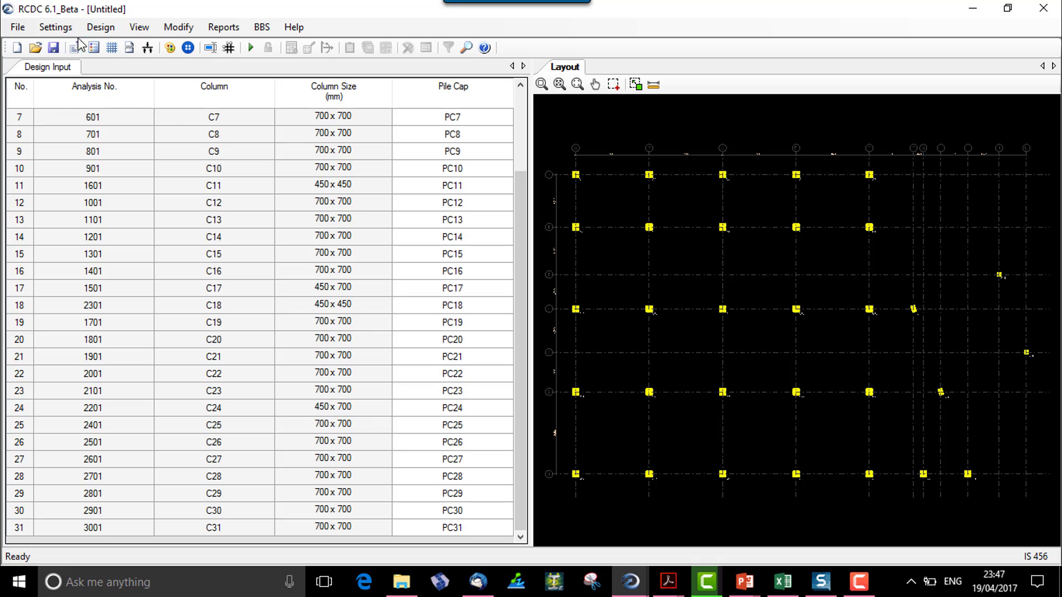
click(55, 26)
click(88, 159)
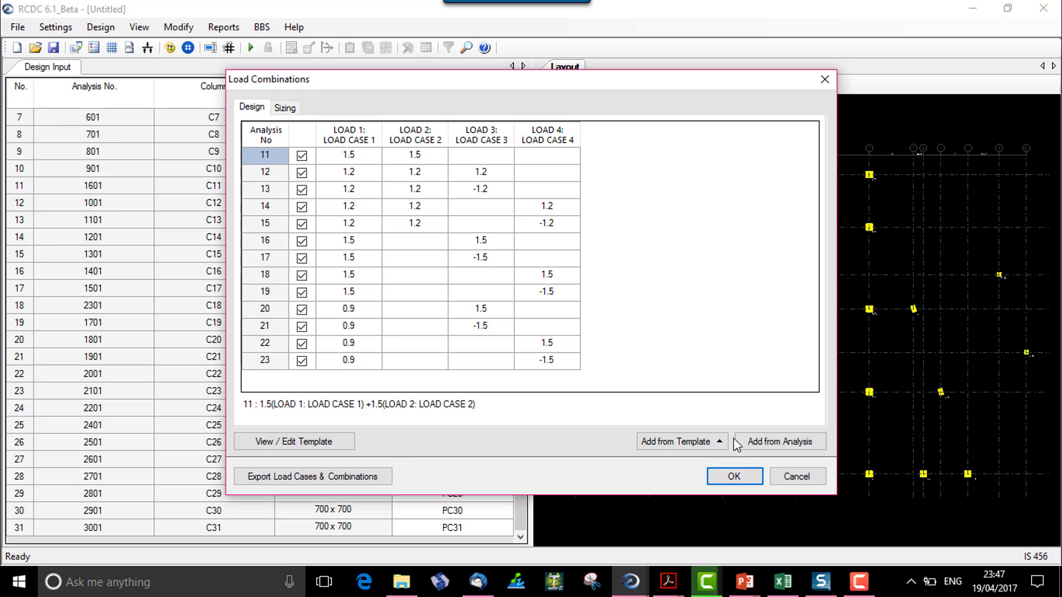
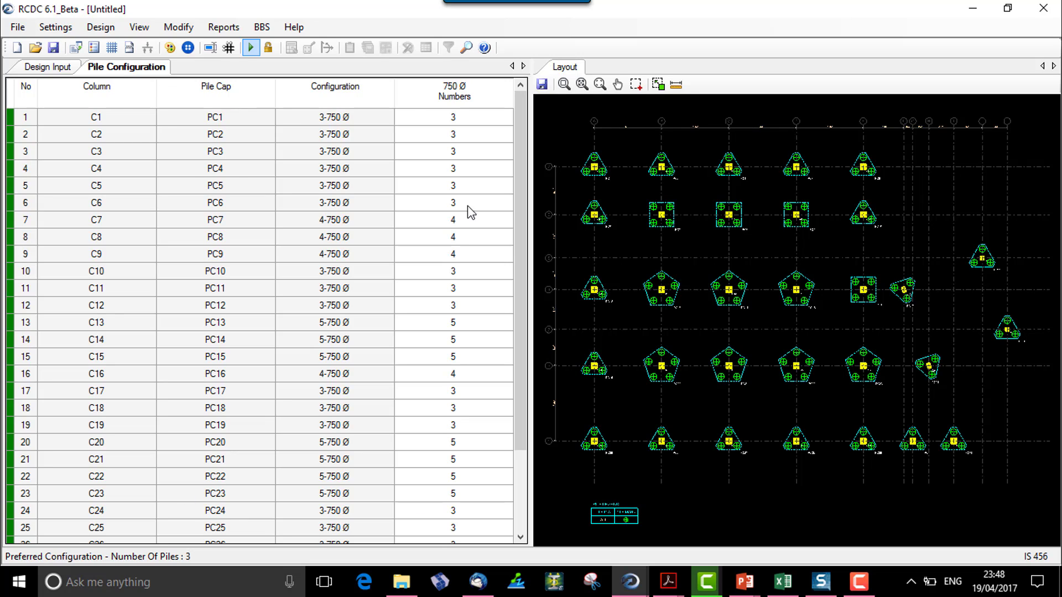
Step: Examine the pile configuration of column C1 and pile cap PC1 in the results table and the layout
click(136, 123)
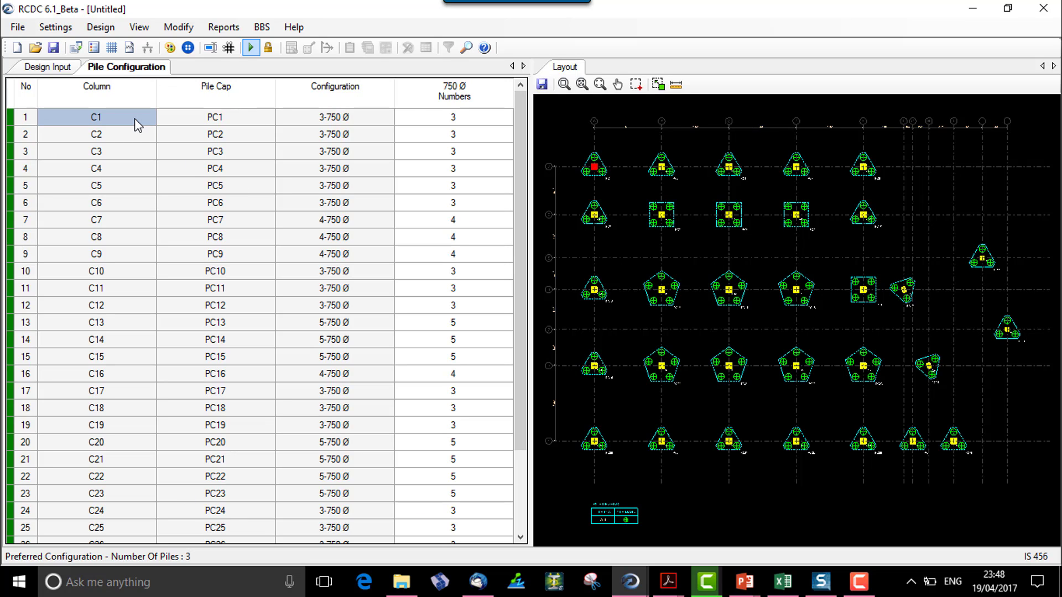
click(227, 125)
click(360, 119)
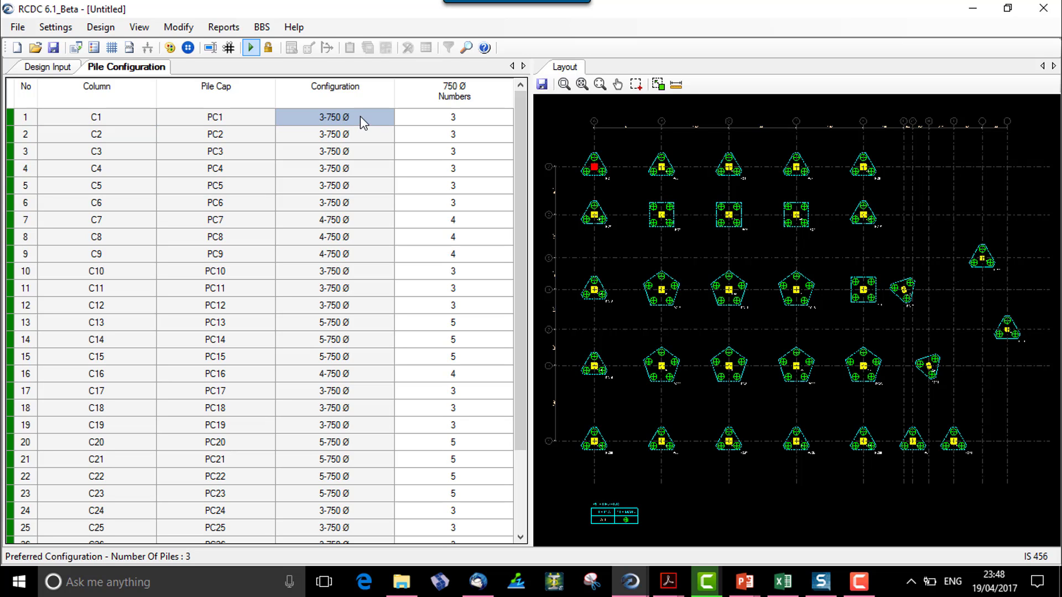
scroll(615, 169, up, 5)
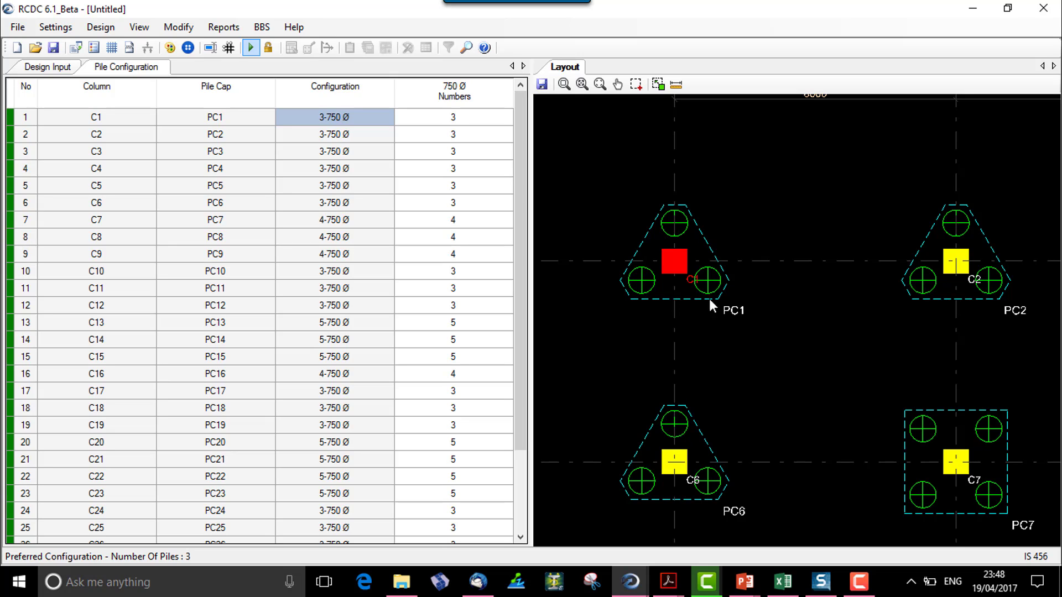
Step: Unlock the design, and add and enable pile diameters 500 and 600 in the Pile Capacity settings
click(272, 52)
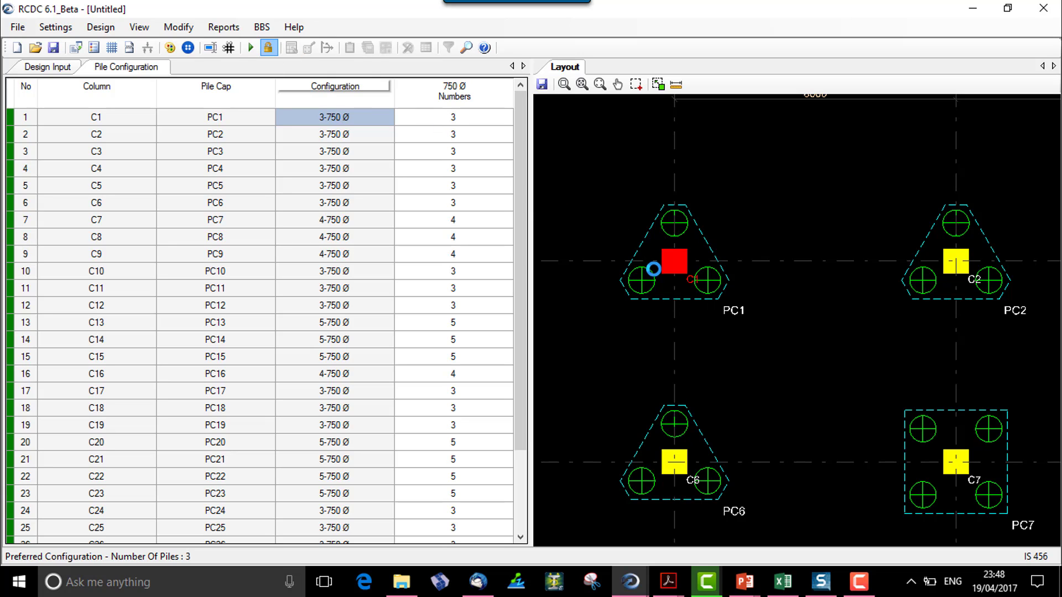
click(58, 26)
click(83, 115)
click(396, 214)
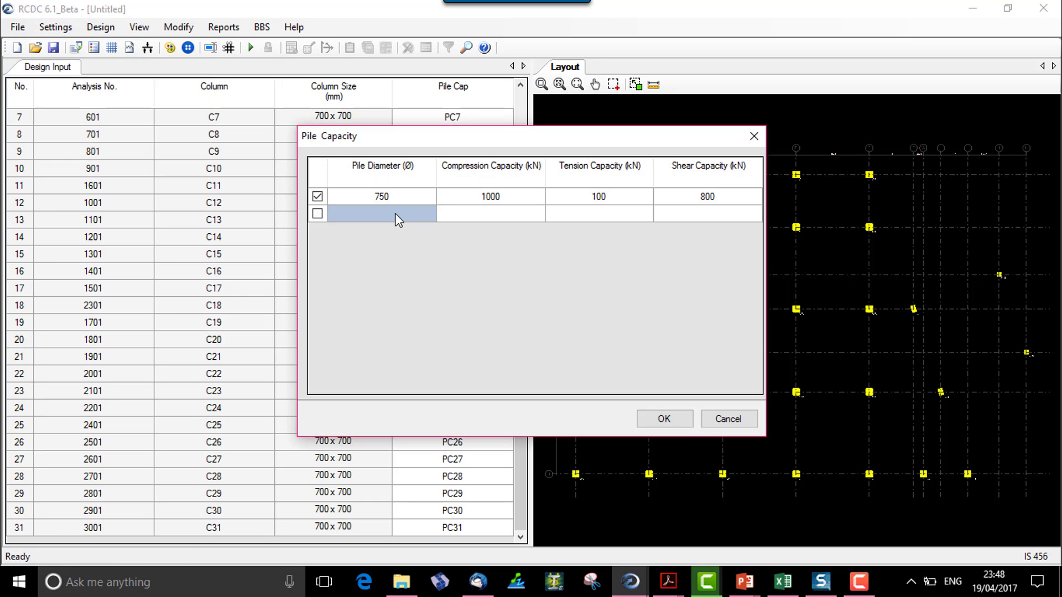
text(500)
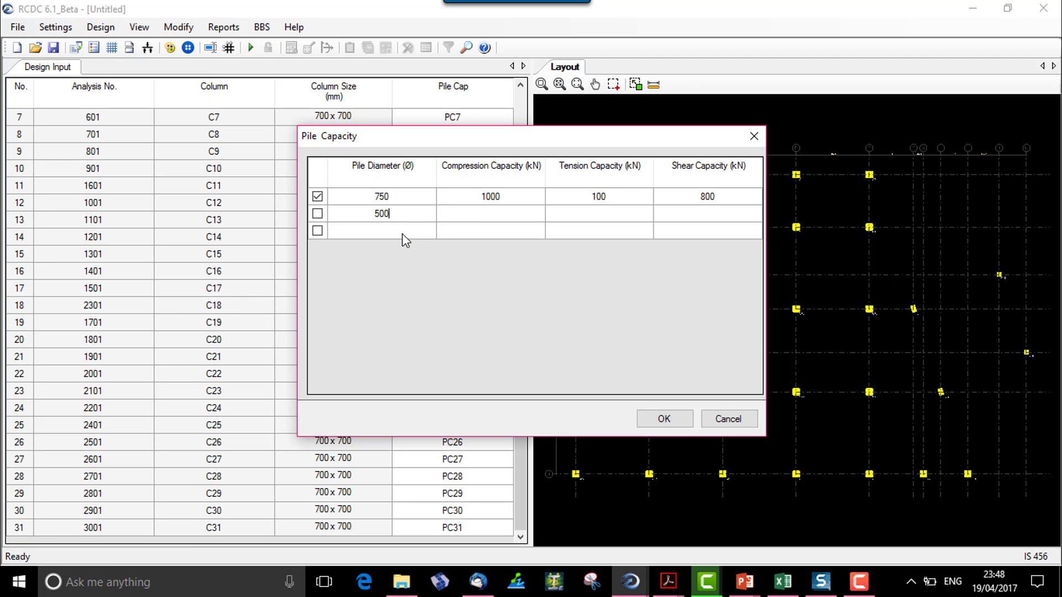
click(403, 233)
text(600)
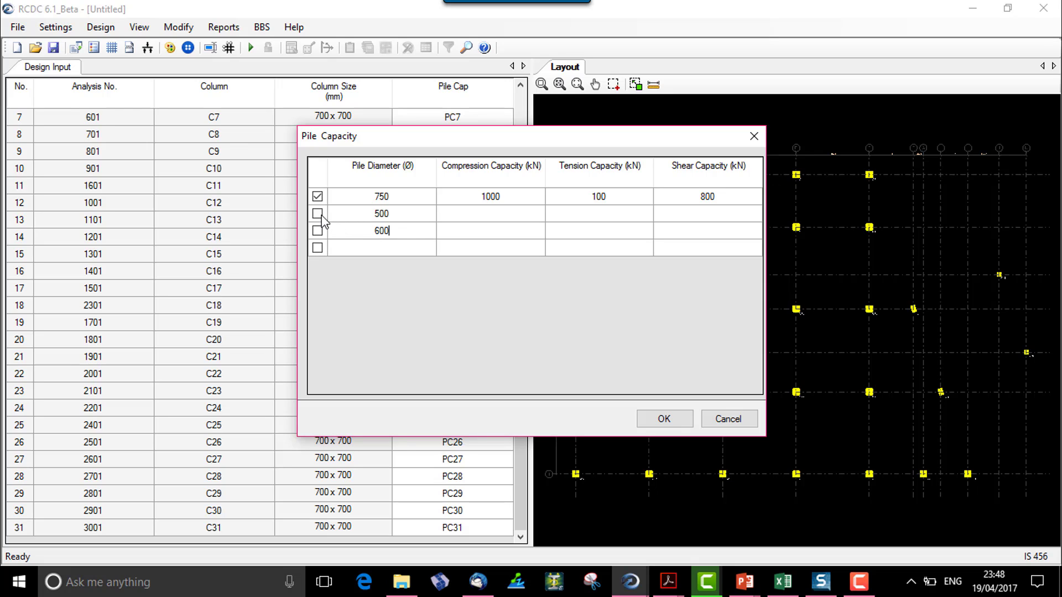
click(317, 214)
click(317, 231)
Step: Enter capacities for the 500 diameter pile: compression 750 kN, tension 75 kN and shear 500 kN
click(491, 214)
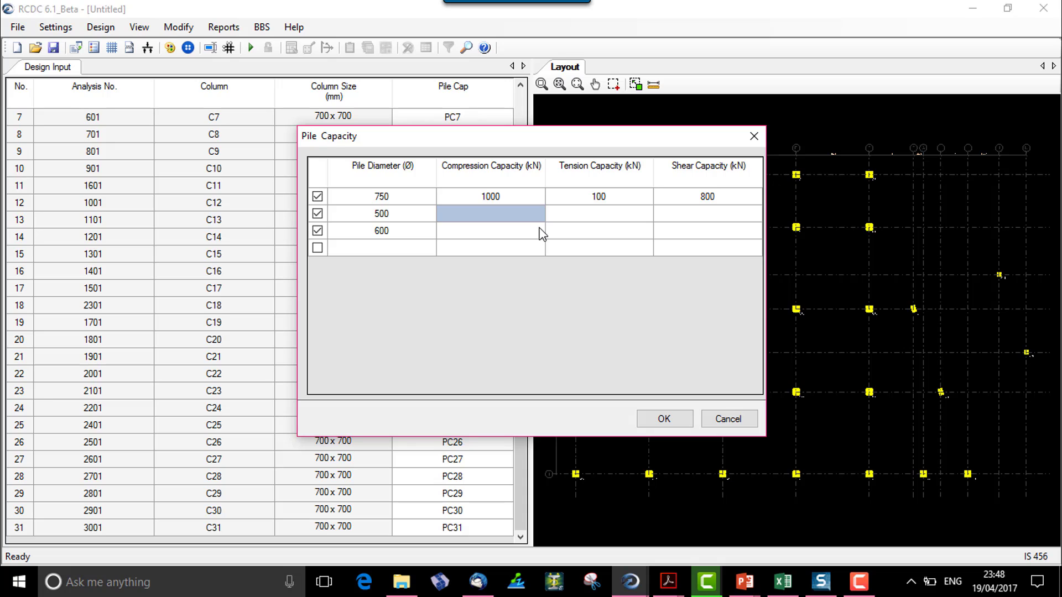
text(750)
click(573, 218)
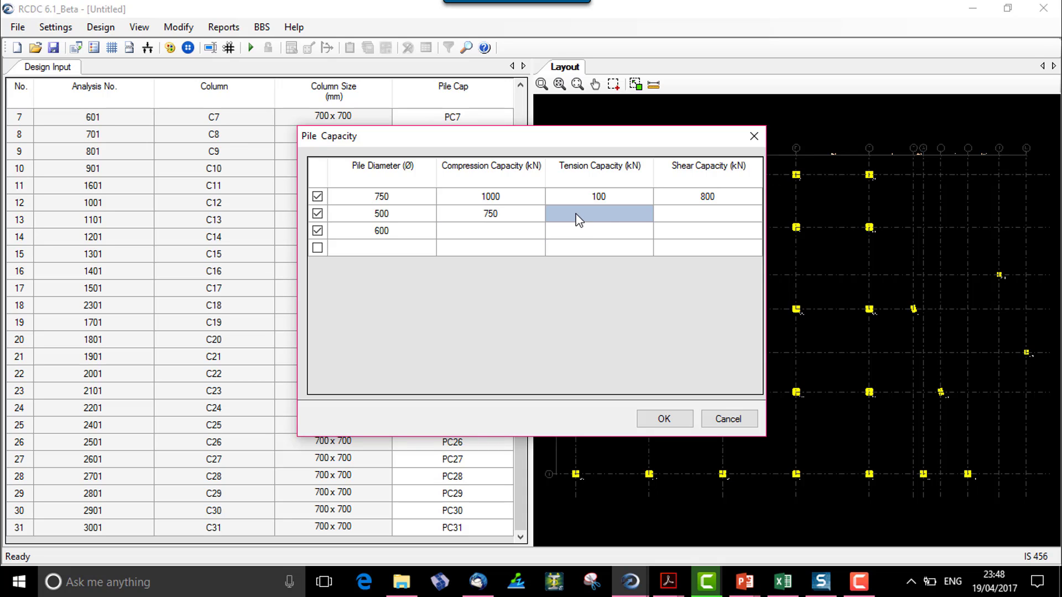
text(75)
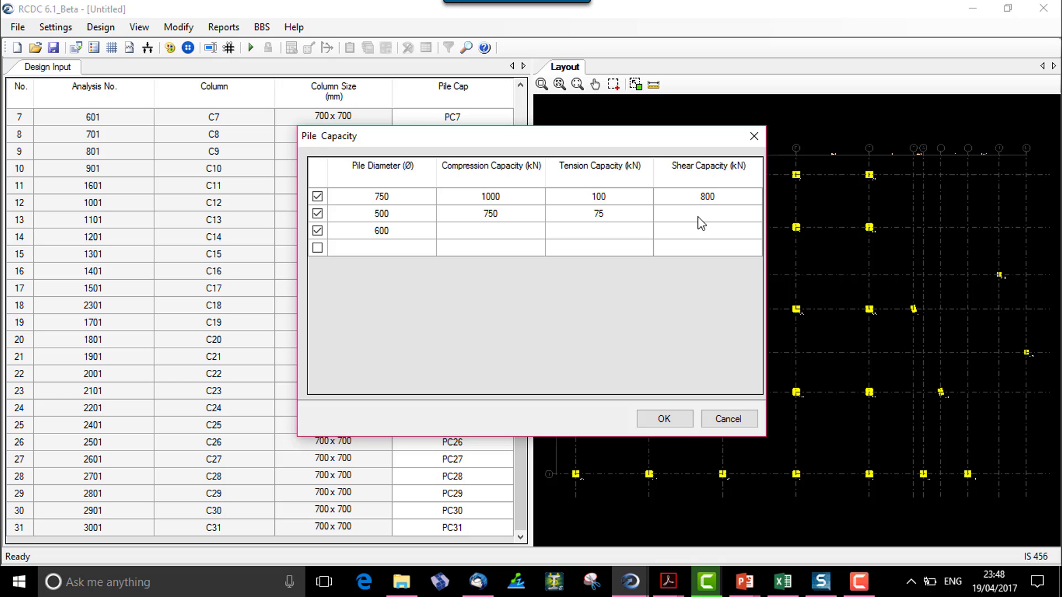
key(Tab)
text(500)
Step: Enter capacities for the 600 diameter pile: compression 825 kN, tension 80 kN and shear 600 kN, and accept the pile capacities
click(508, 239)
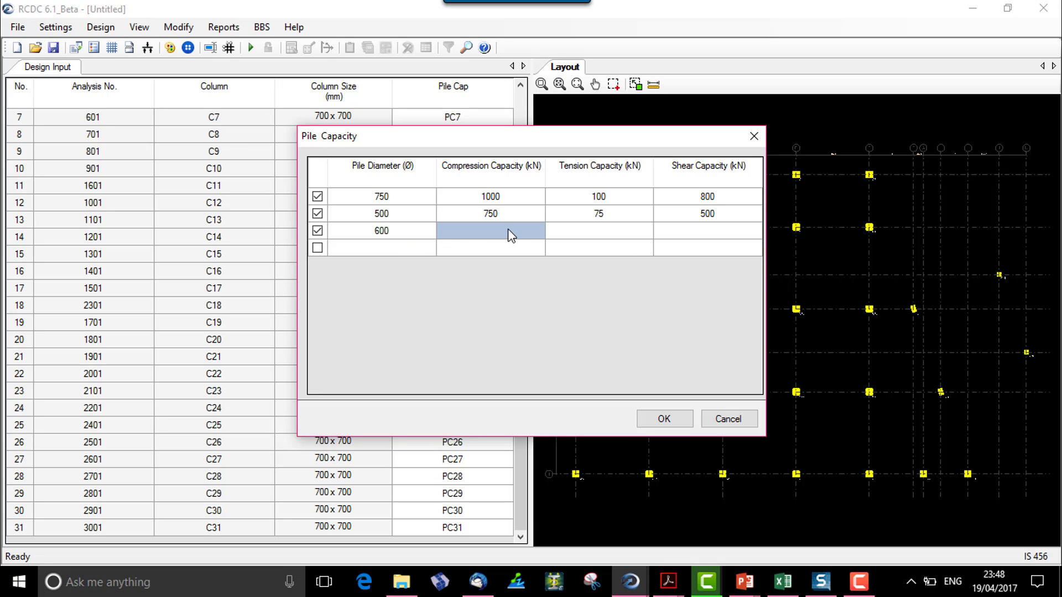
text(8)
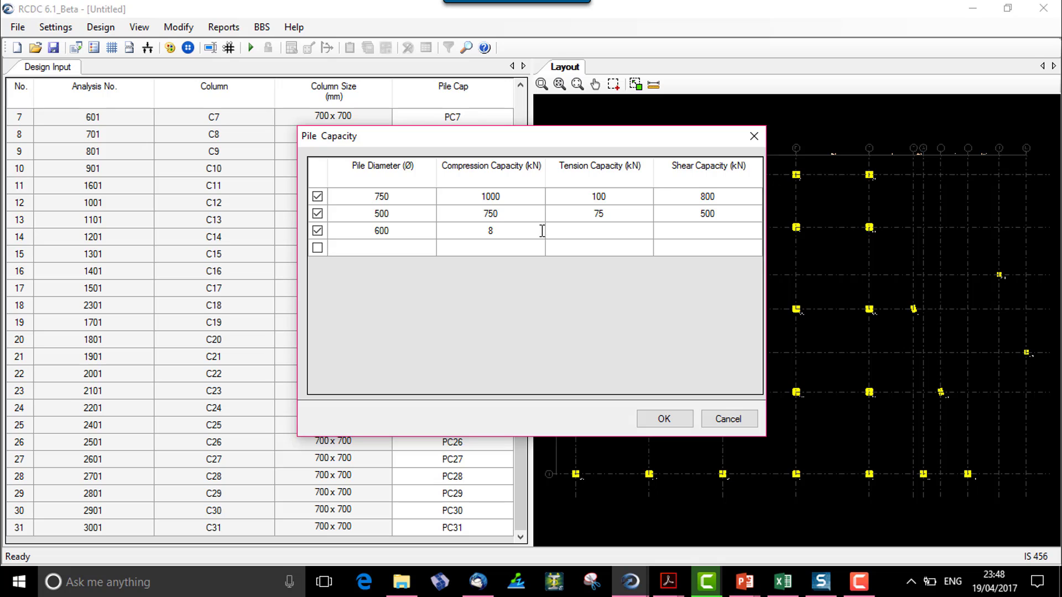
text(25)
click(589, 237)
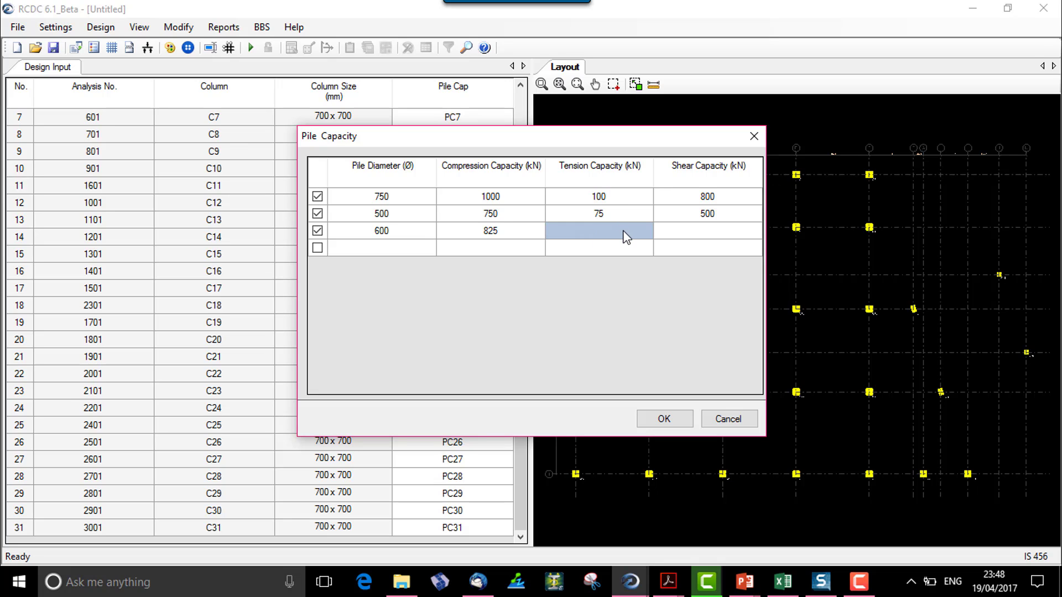
text(80)
click(693, 237)
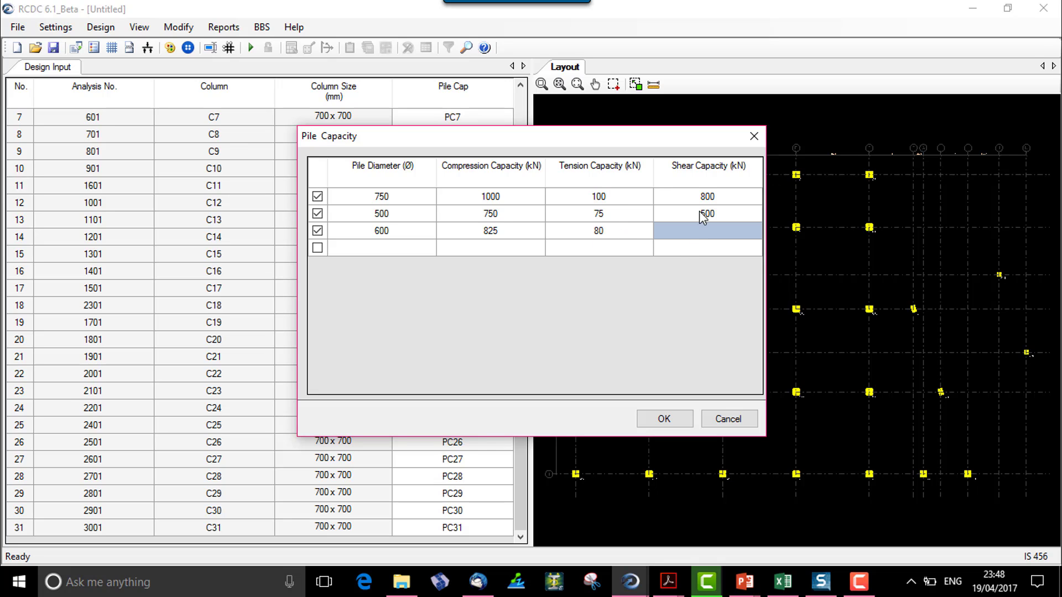
text(600)
click(612, 233)
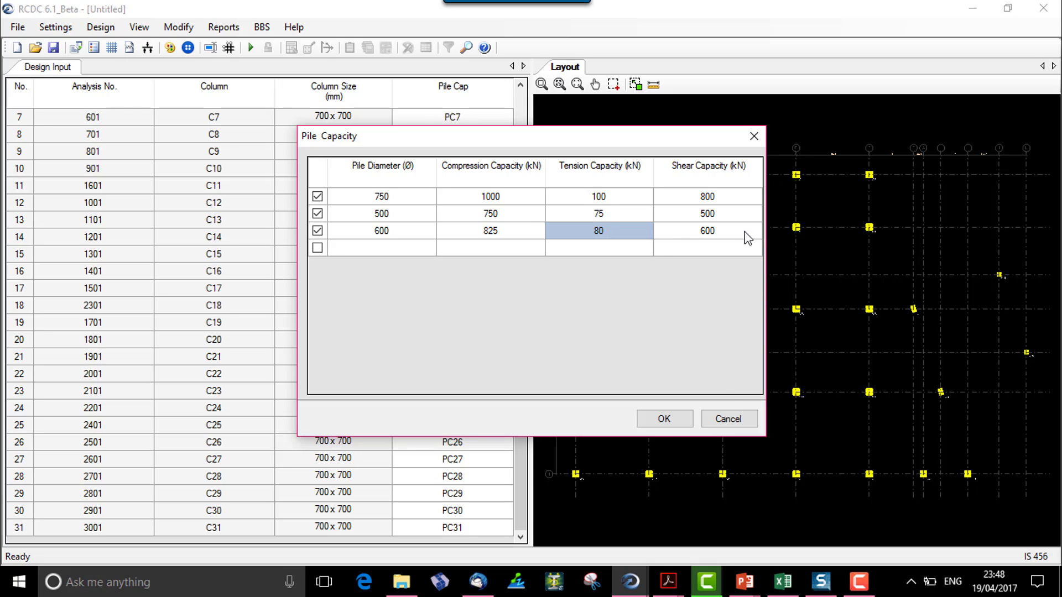
click(665, 419)
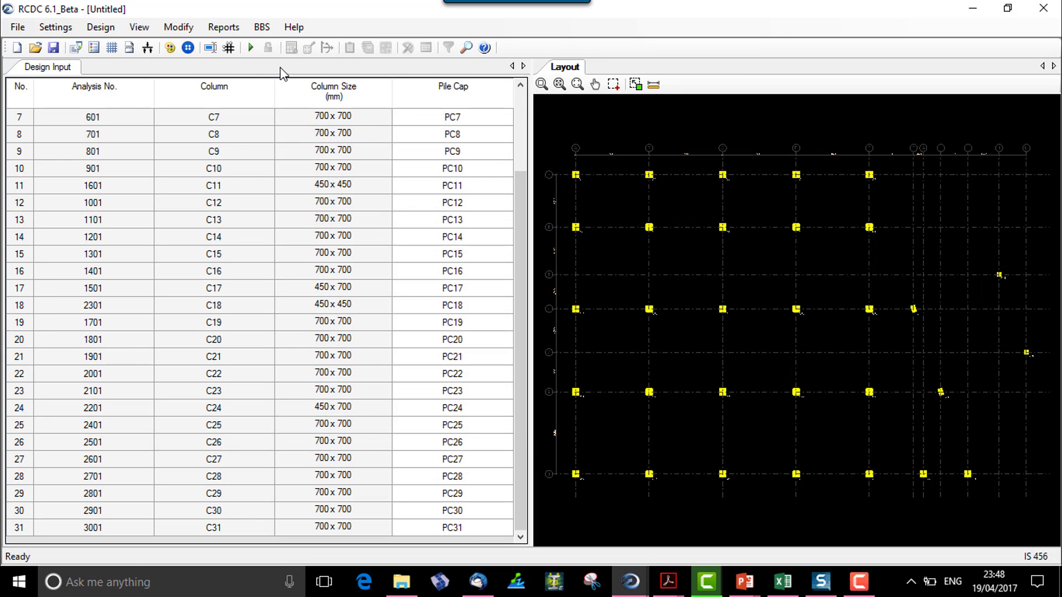
Step: Run the pile cap design with the 500, 600 and 750 diameters and look through the resulting configurations
click(251, 47)
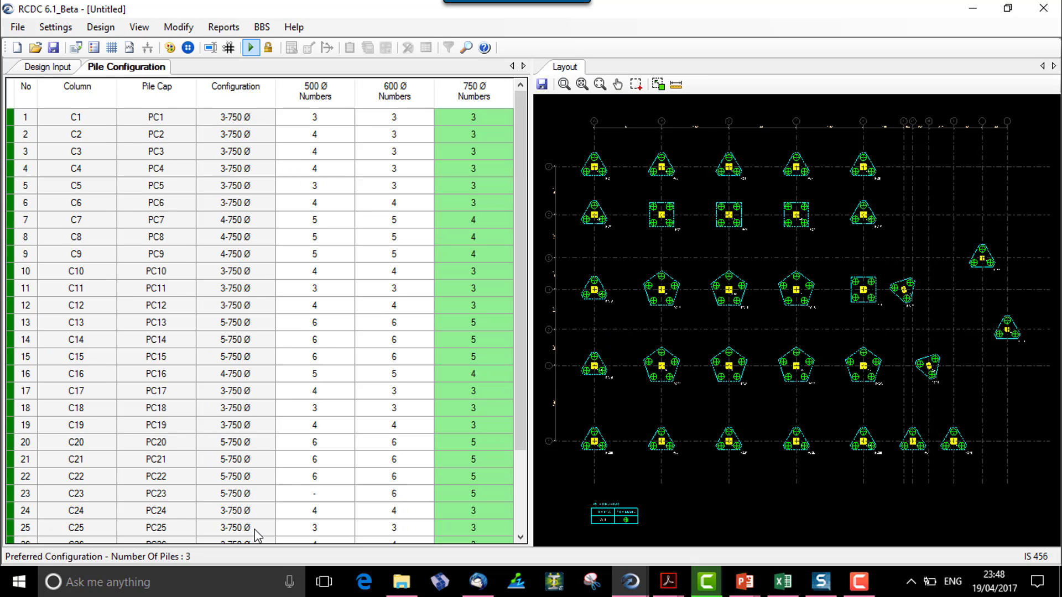
scroll(257, 534, down, 2)
scroll(256, 526, up, 2)
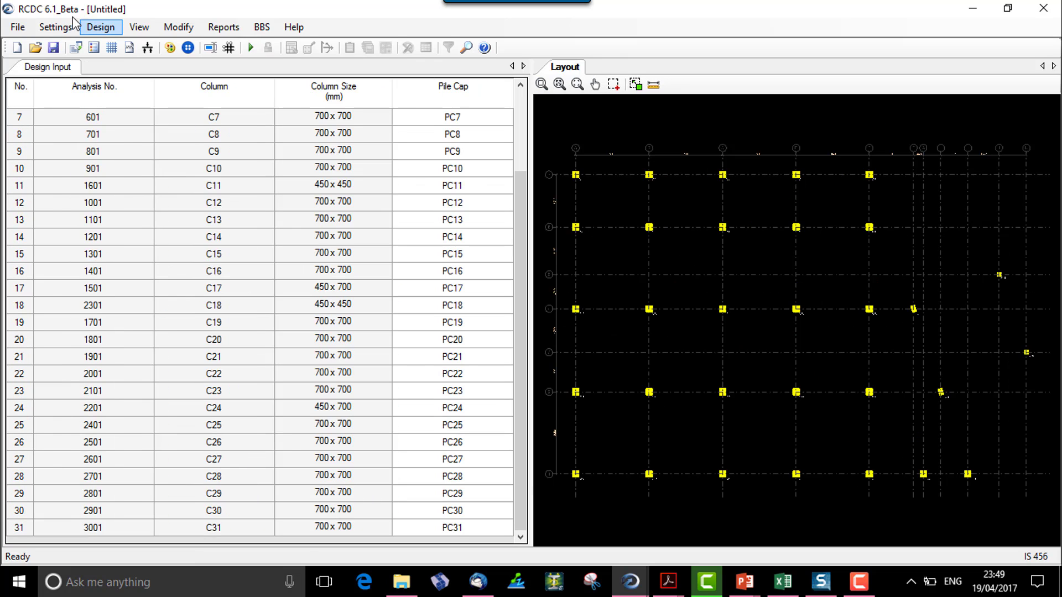
Step: Set the preferred pile diameter to 500 in the general settings and redesign the pile caps
click(56, 26)
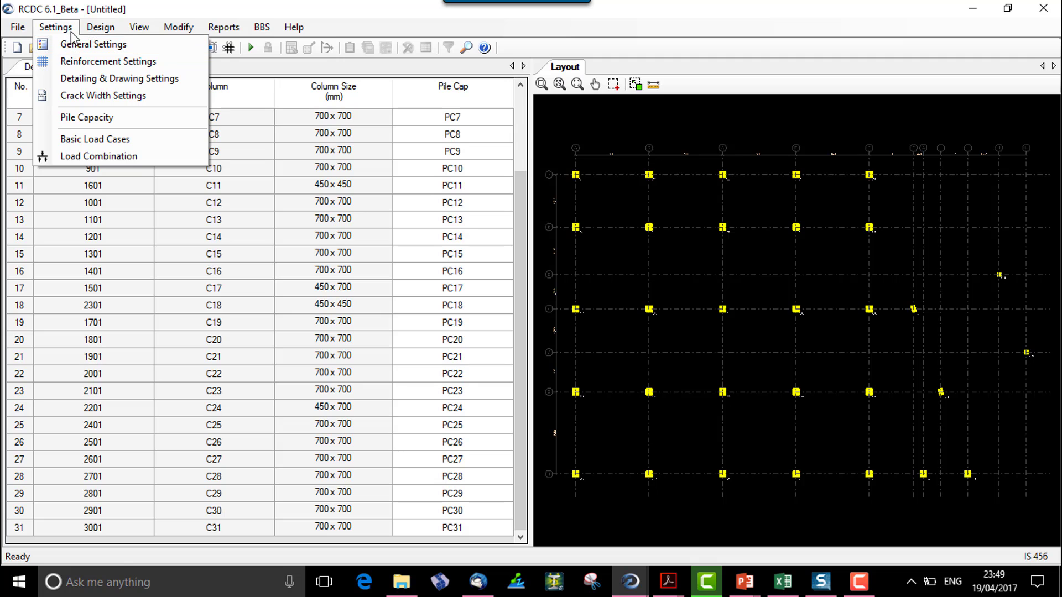
click(717, 416)
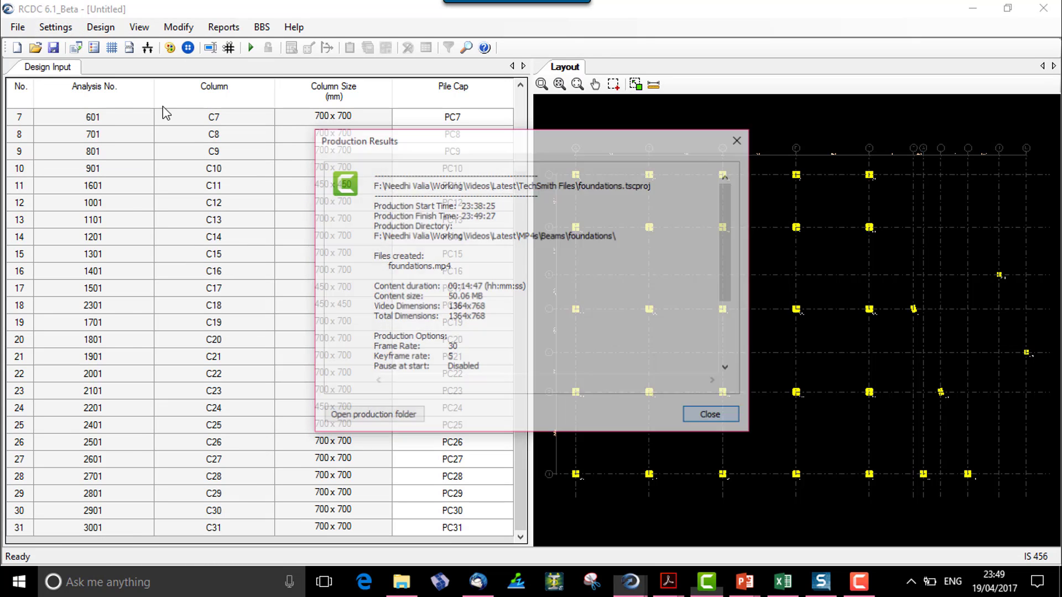
click(56, 27)
click(54, 48)
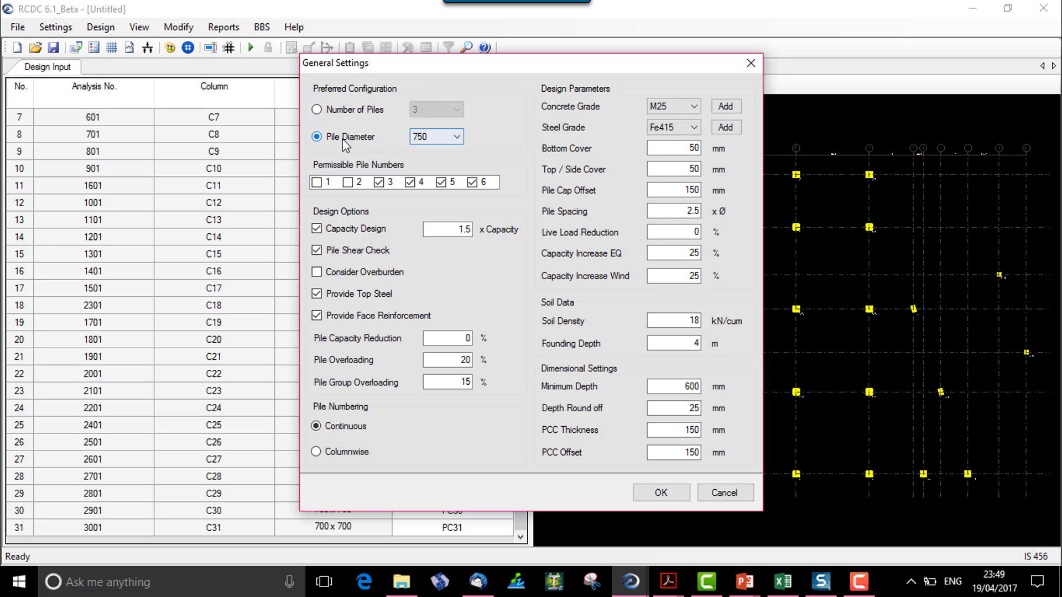
click(456, 137)
click(433, 149)
click(661, 492)
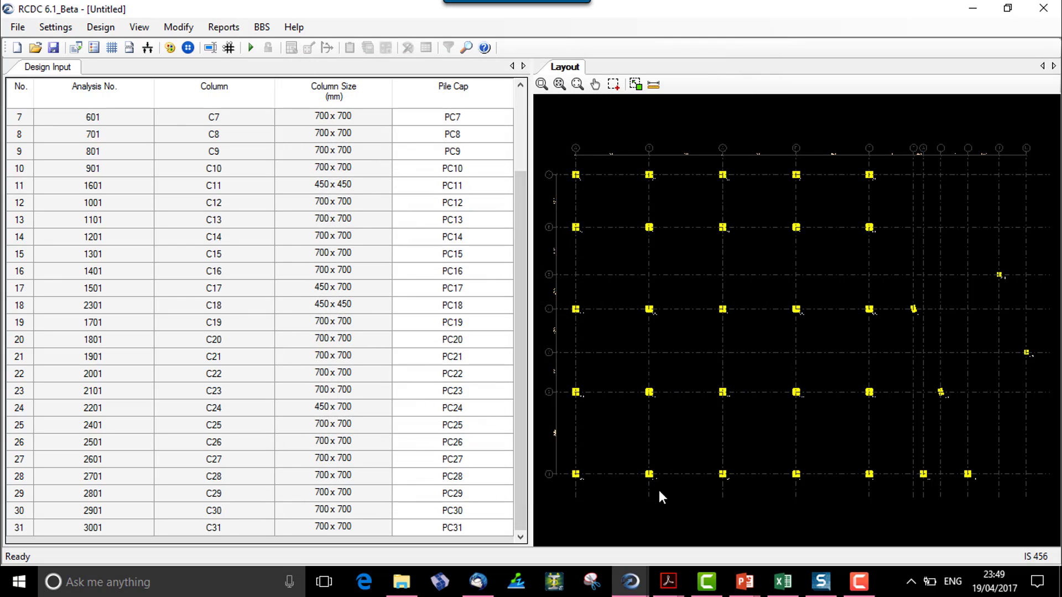
click(251, 49)
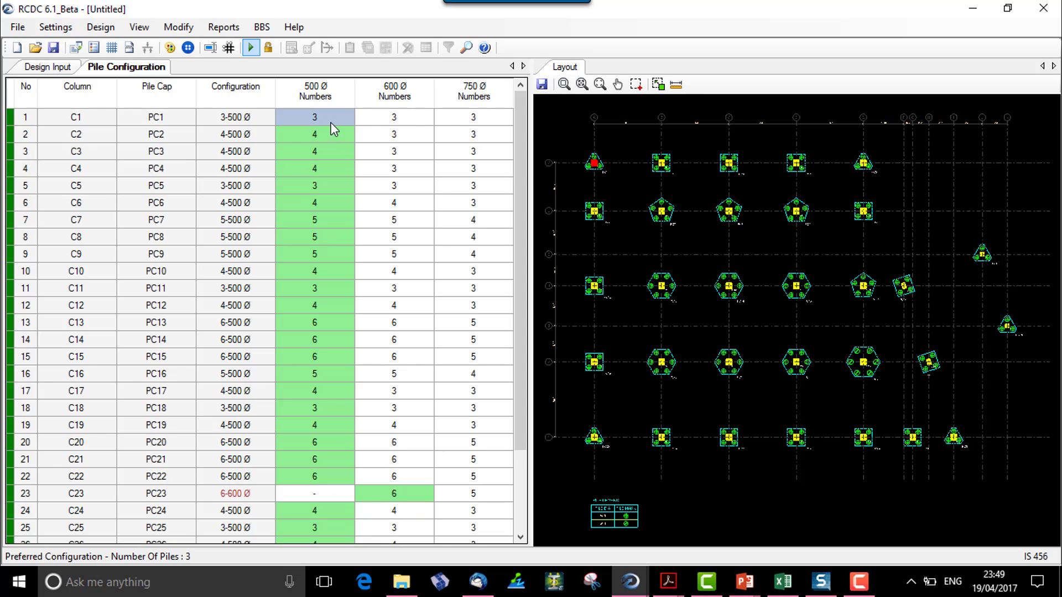
Step: Examine the pile configurations of columns C1, C2 and C3 in the results table and the layout
click(391, 123)
click(465, 122)
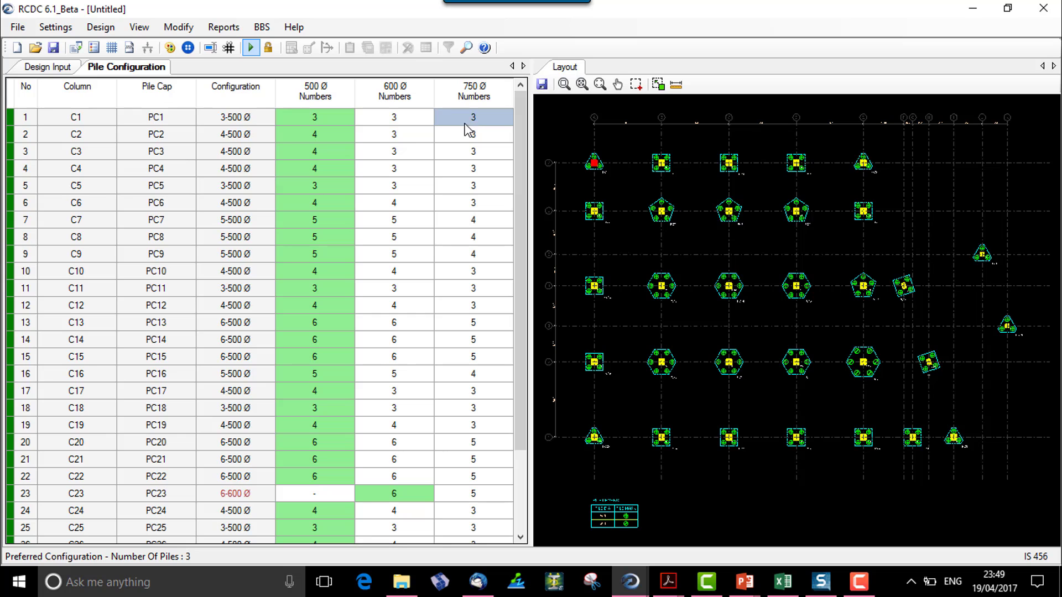
scroll(598, 177, up, 5)
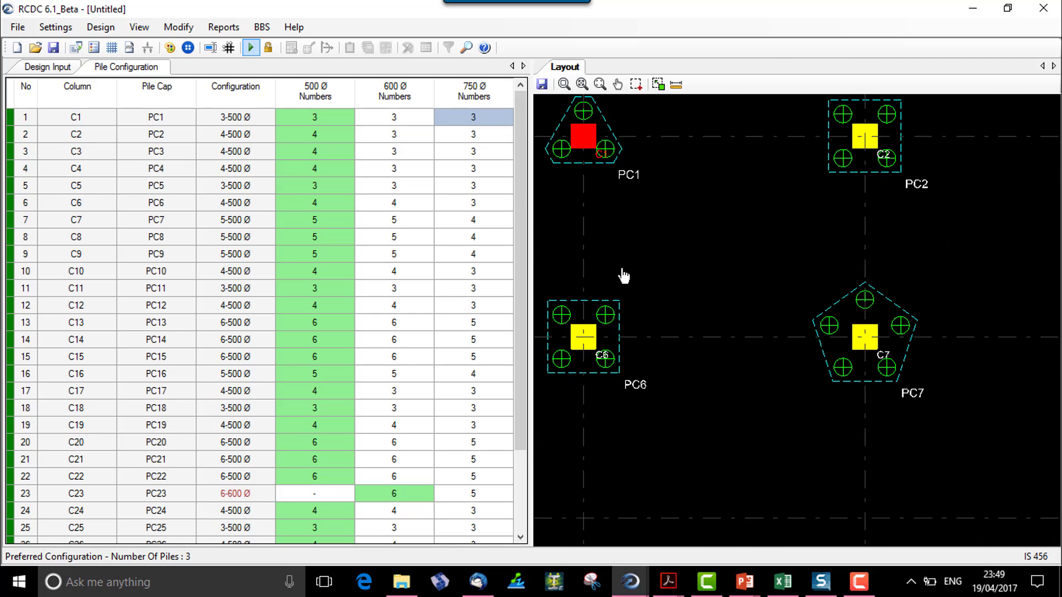
click(237, 118)
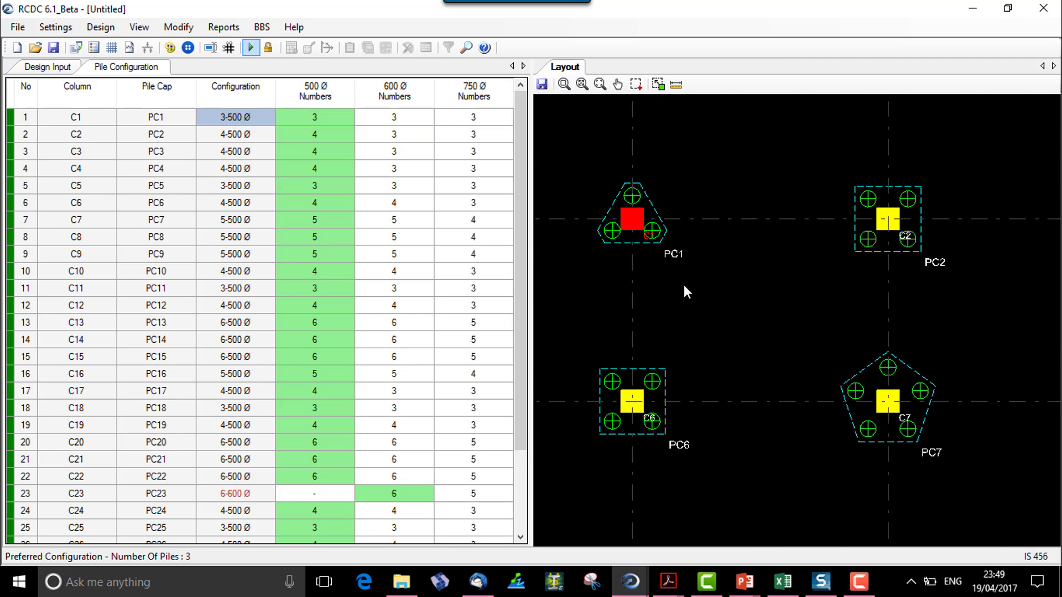
scroll(684, 284, down, 3)
click(242, 134)
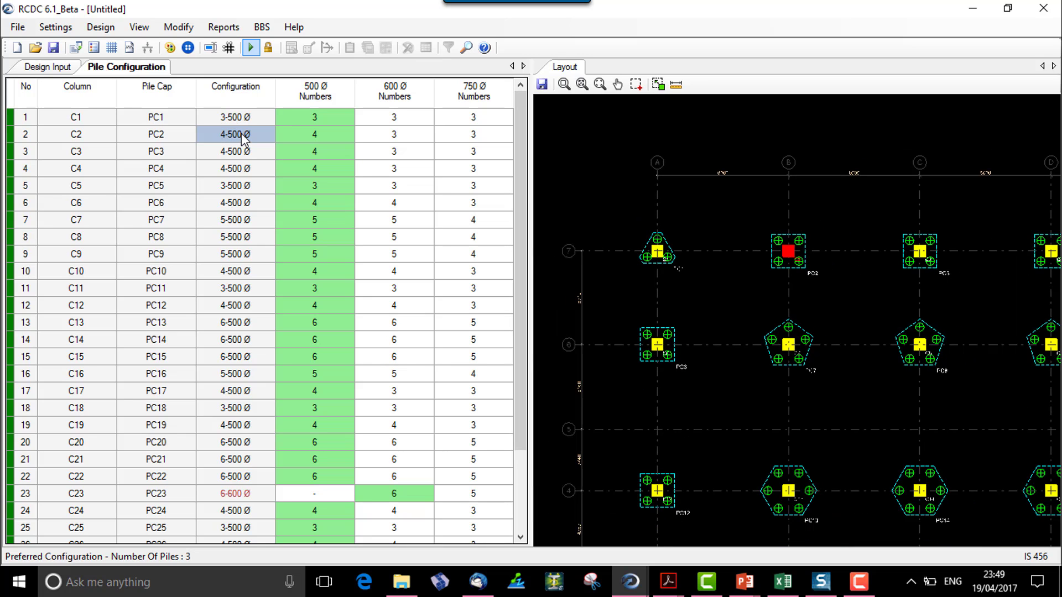
click(246, 151)
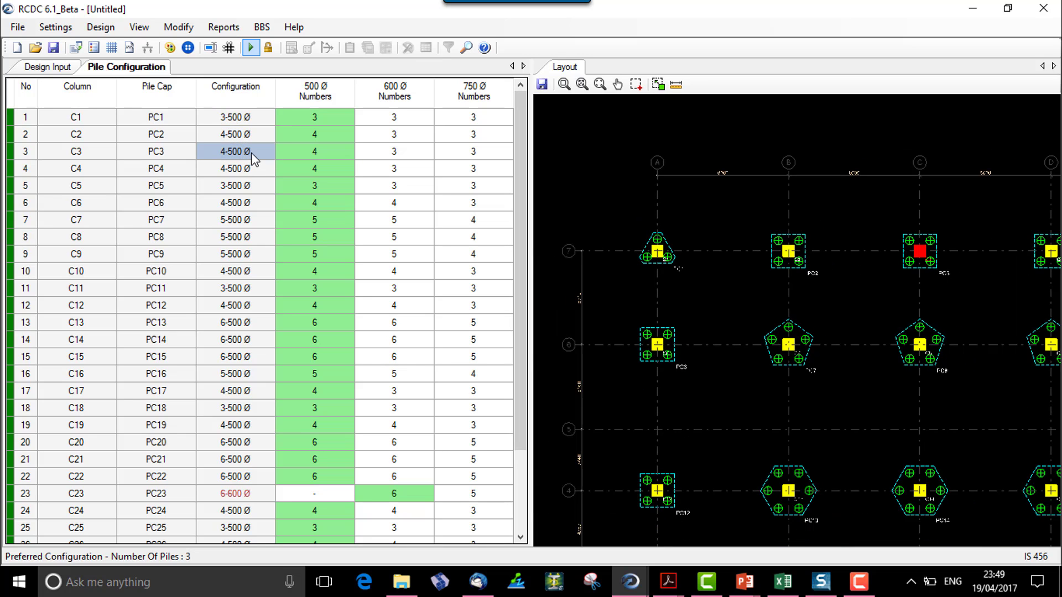
click(802, 367)
scroll(803, 360, down, 4)
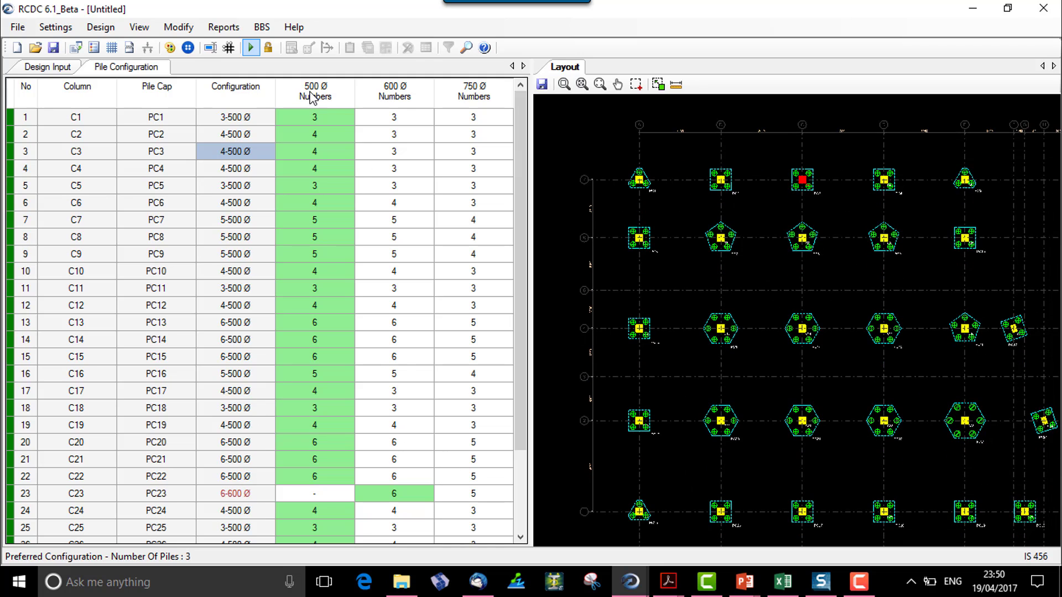
Step: Compare the pile numbers for diameters 500, 600 and 750 at PC1, PC2 and PC4, and check the 500 diameter numbers of the other pile caps
click(314, 119)
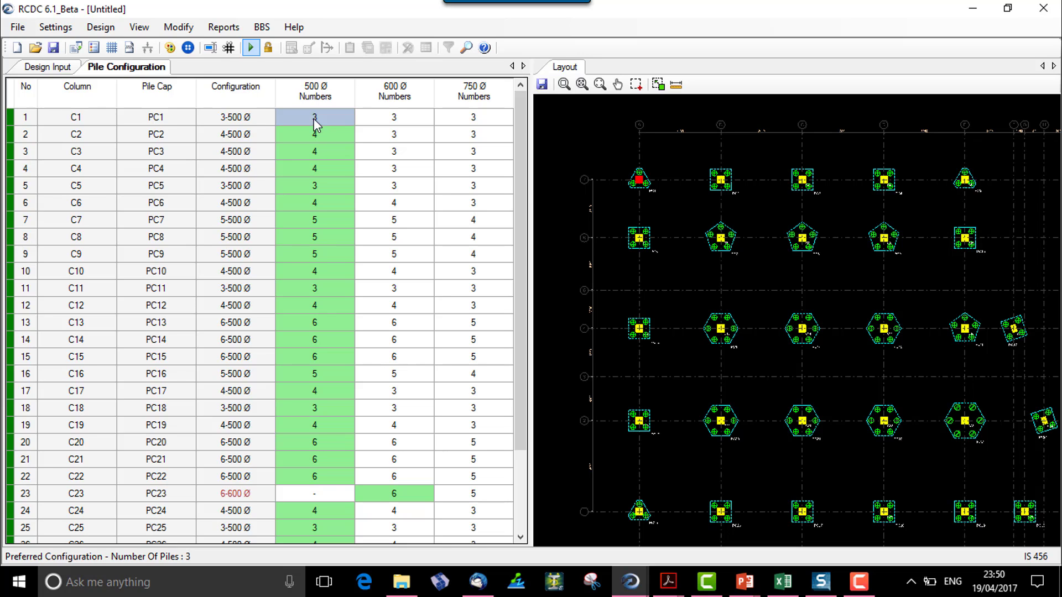
click(237, 116)
shift+click(404, 134)
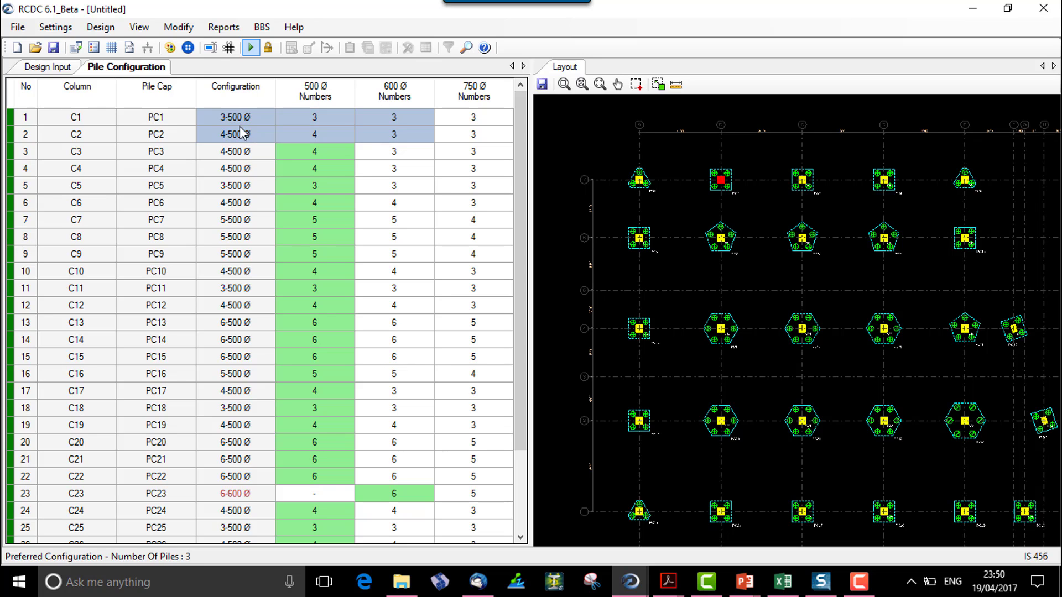
click(240, 127)
click(486, 122)
shift+click(233, 127)
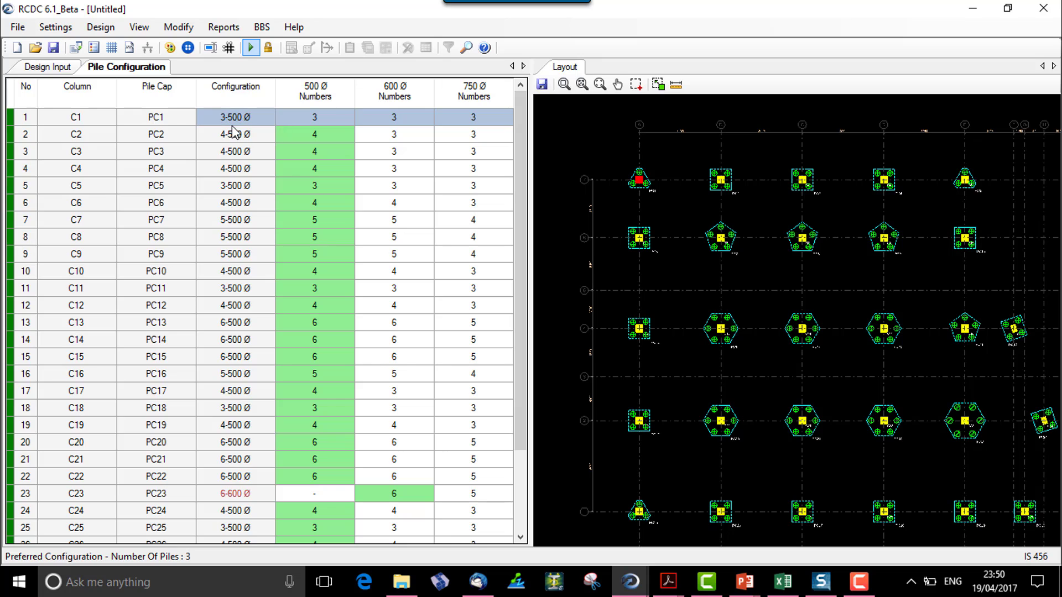
click(311, 169)
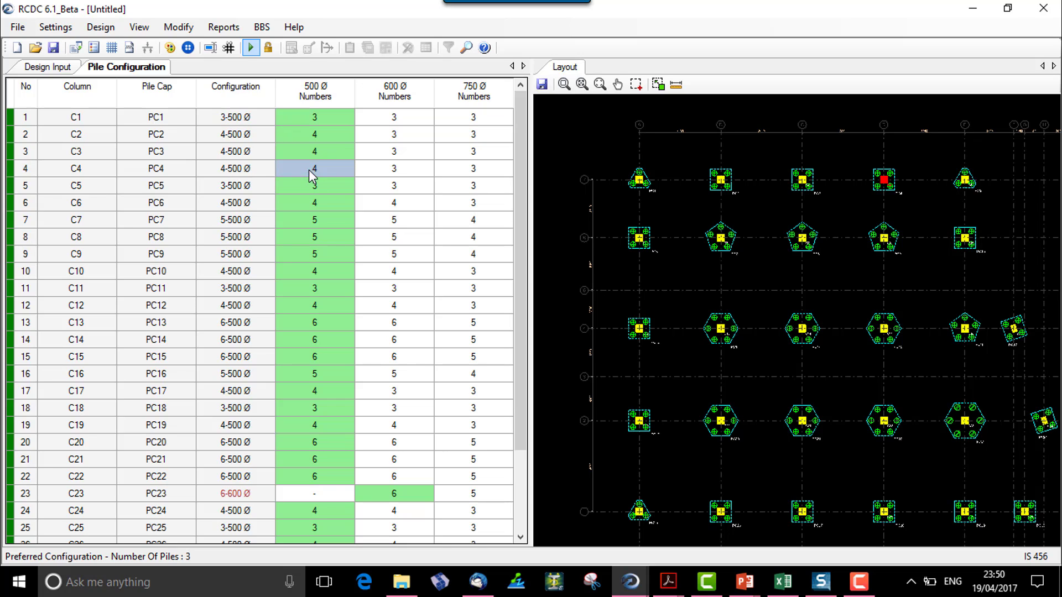
shift+click(394, 171)
shift+click(252, 180)
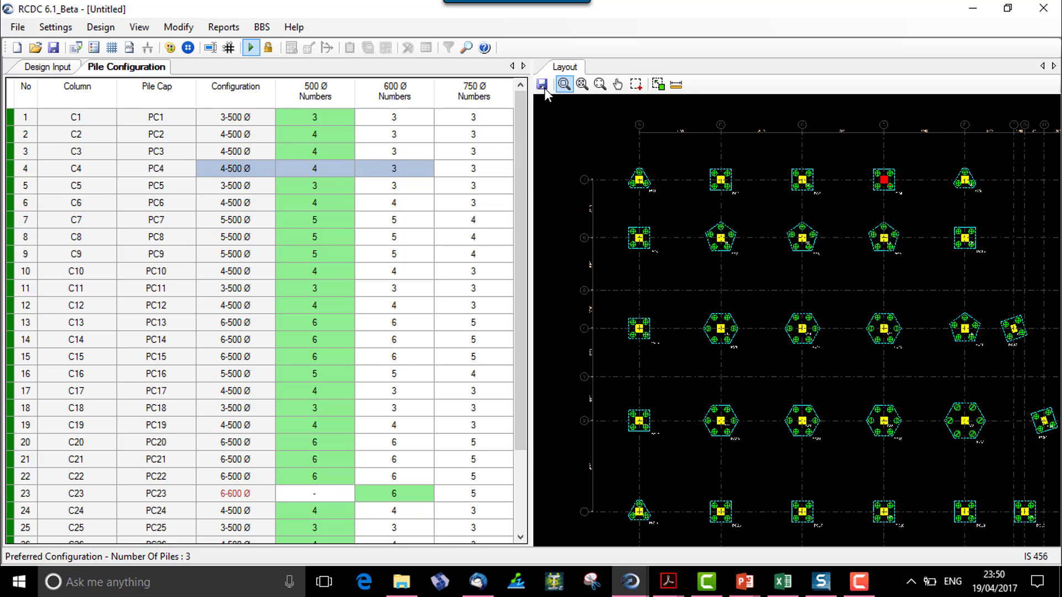
drag(487, 171, 262, 170)
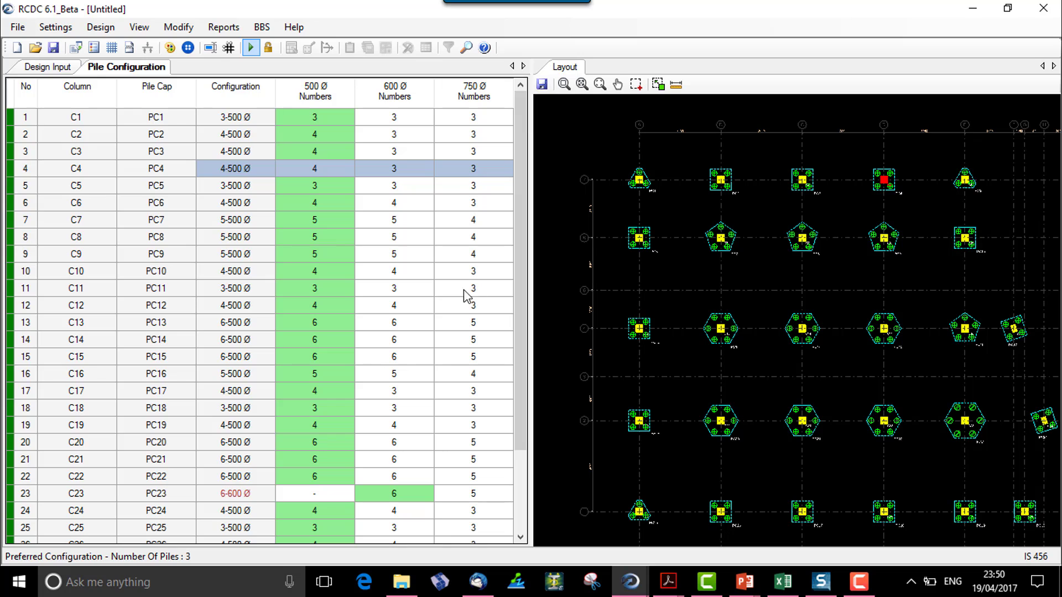
click(407, 172)
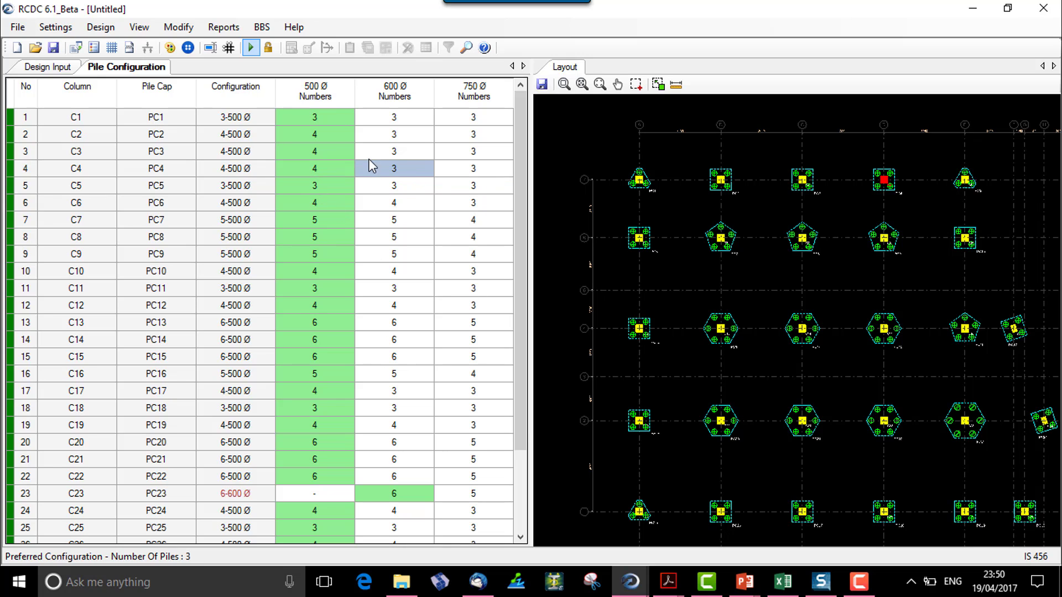
drag(328, 118, 337, 483)
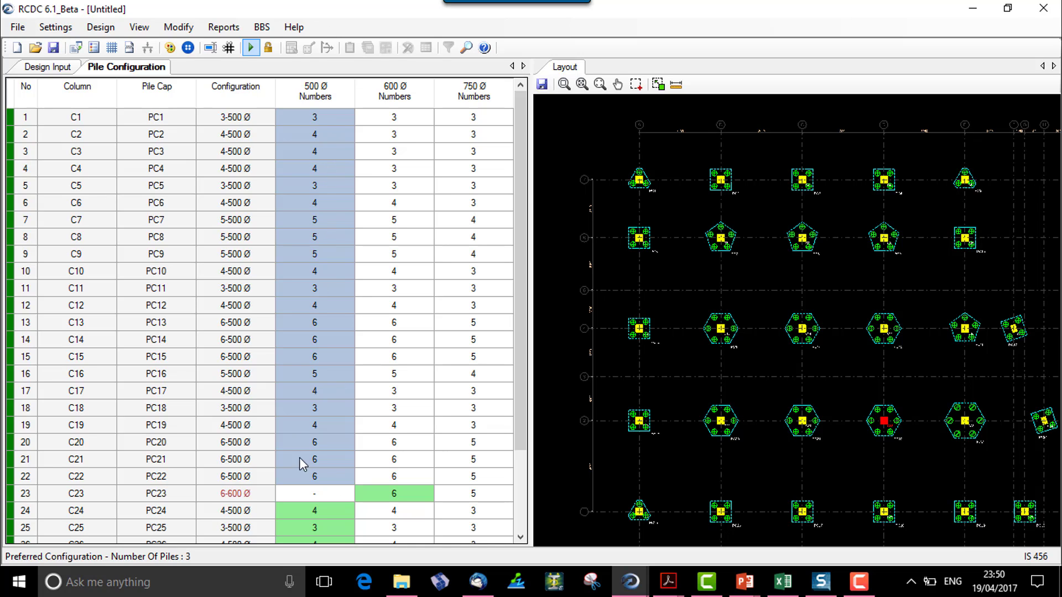
click(332, 256)
Step: Examine the configuration of column C23 and pile cap PC23 in the results table and the layout
click(234, 501)
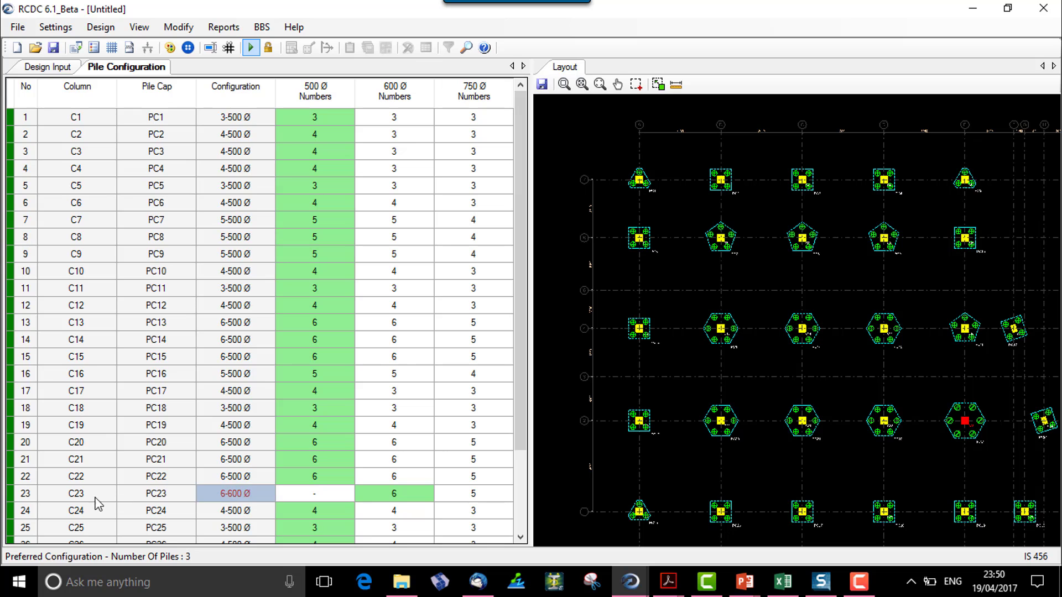
click(103, 494)
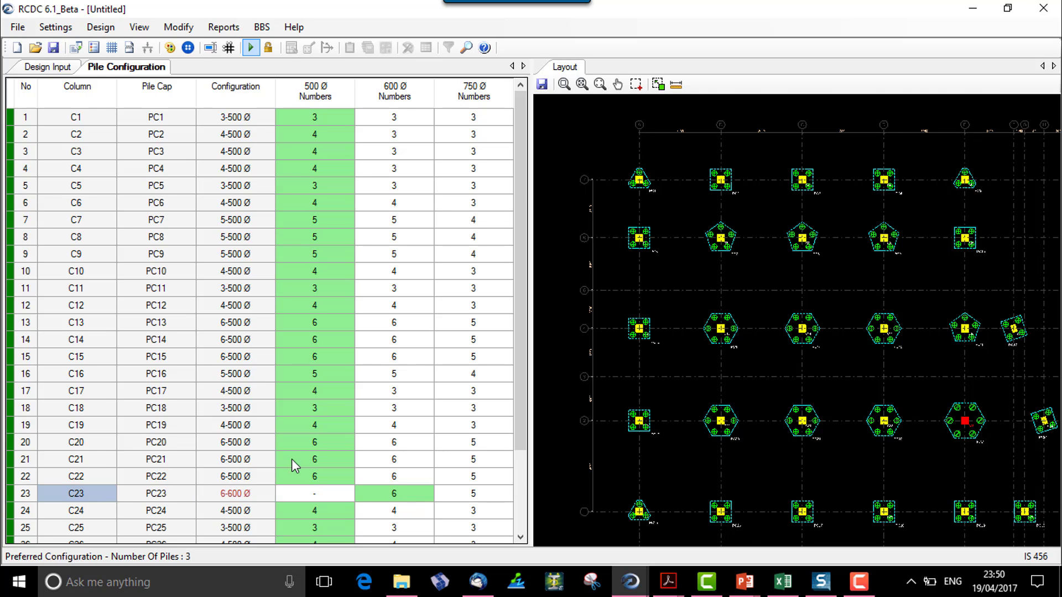
scroll(981, 429, up, 5)
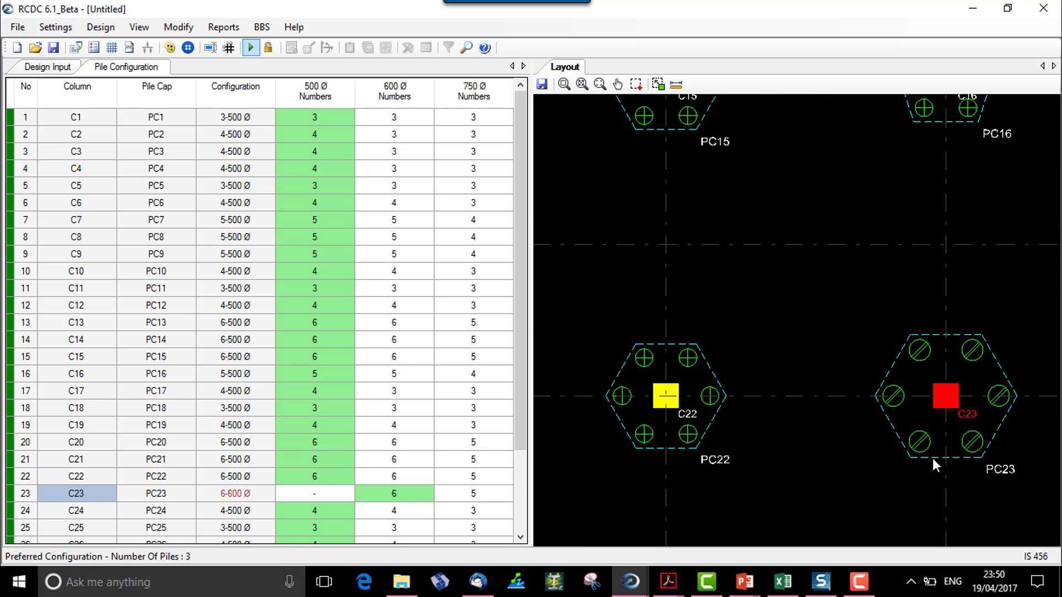
click(251, 498)
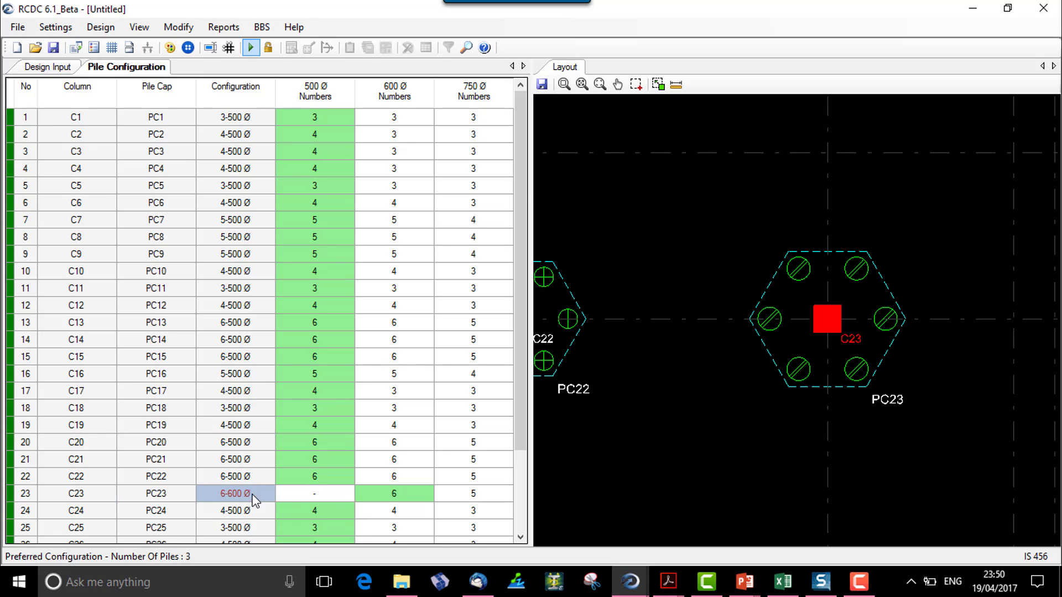
click(330, 496)
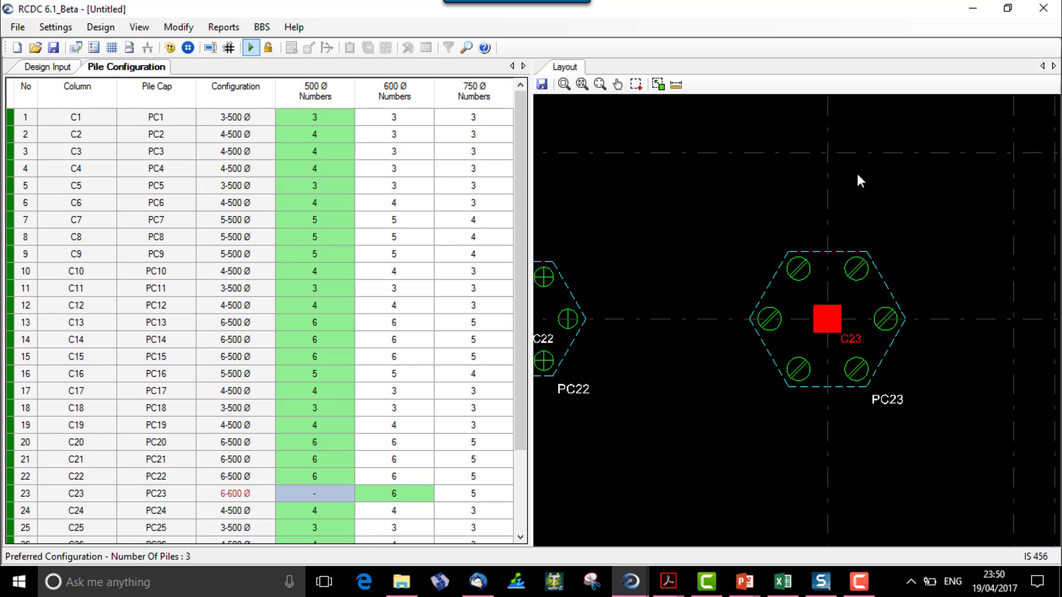
Step: Check the 600 diameter configuration of pile cap PC23 and the configurations of the remaining pile caps down to PC31
click(402, 496)
click(259, 498)
scroll(425, 481, down, 2)
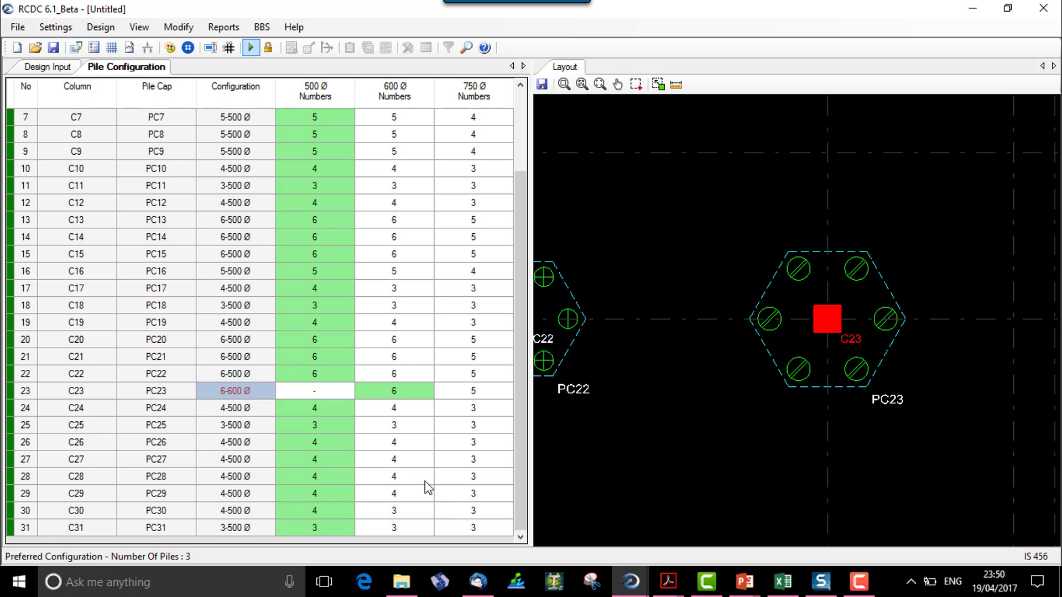
scroll(431, 487, up, 2)
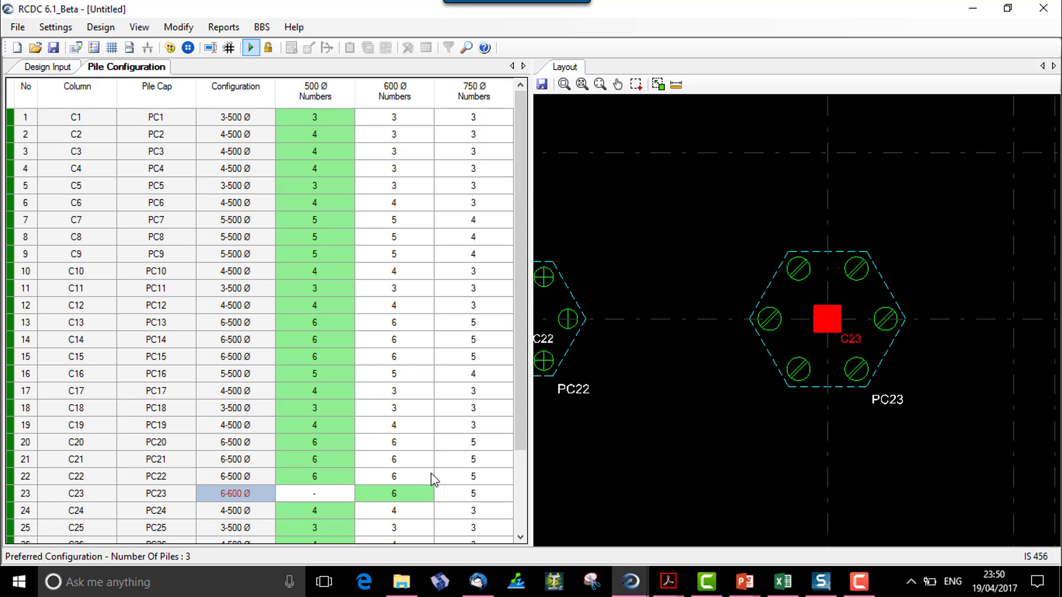
Step: Run the design of all pile caps, then review the pile configuration table and return to the design output
click(251, 48)
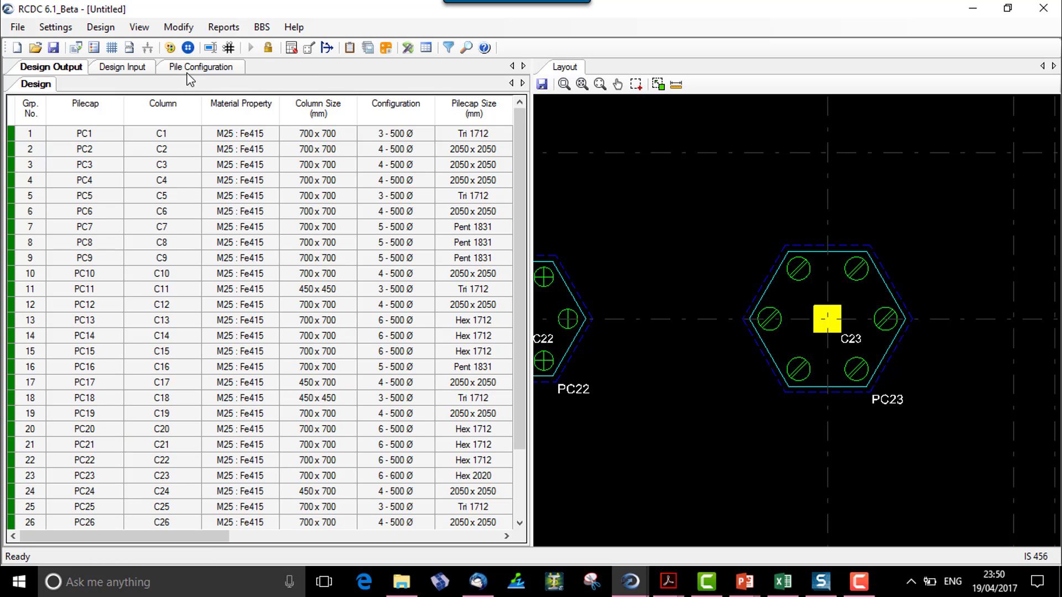
click(188, 71)
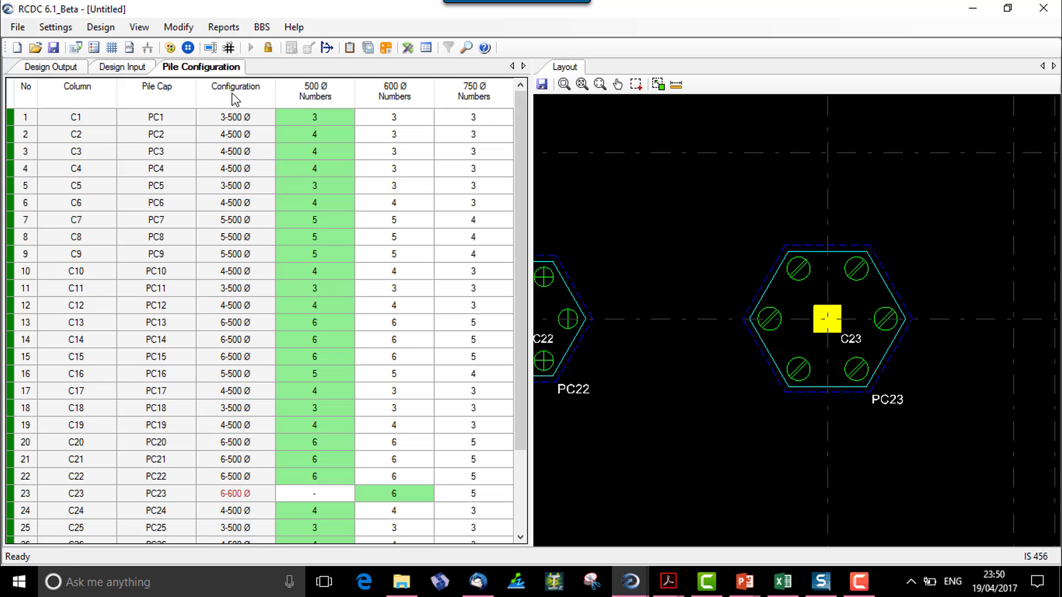
click(144, 75)
click(54, 67)
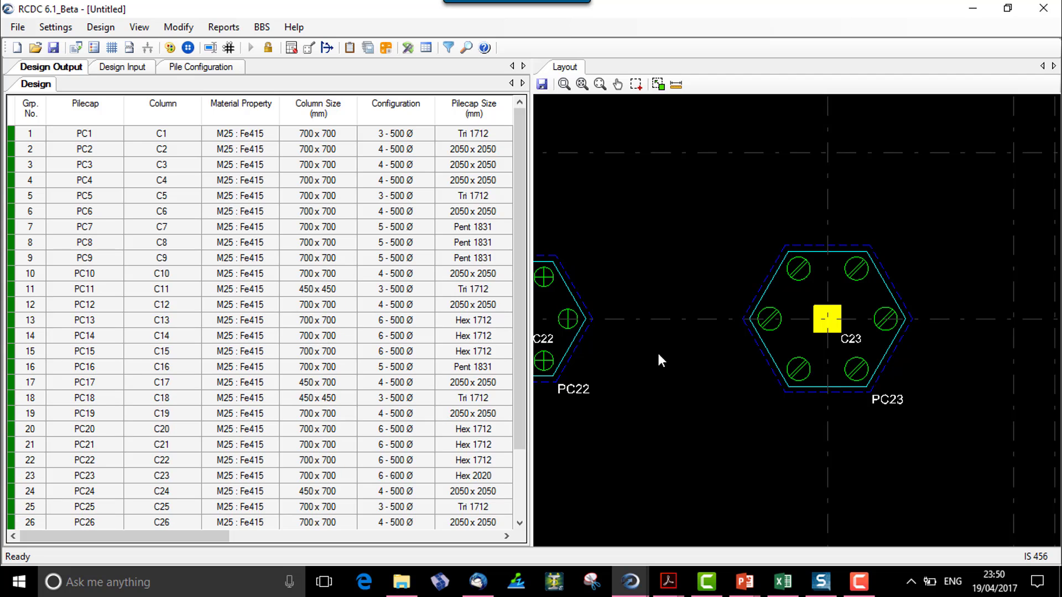
Step: Examine the pile legend in the layout for the marks of the pile diameters, and show the whole layout again
click(592, 86)
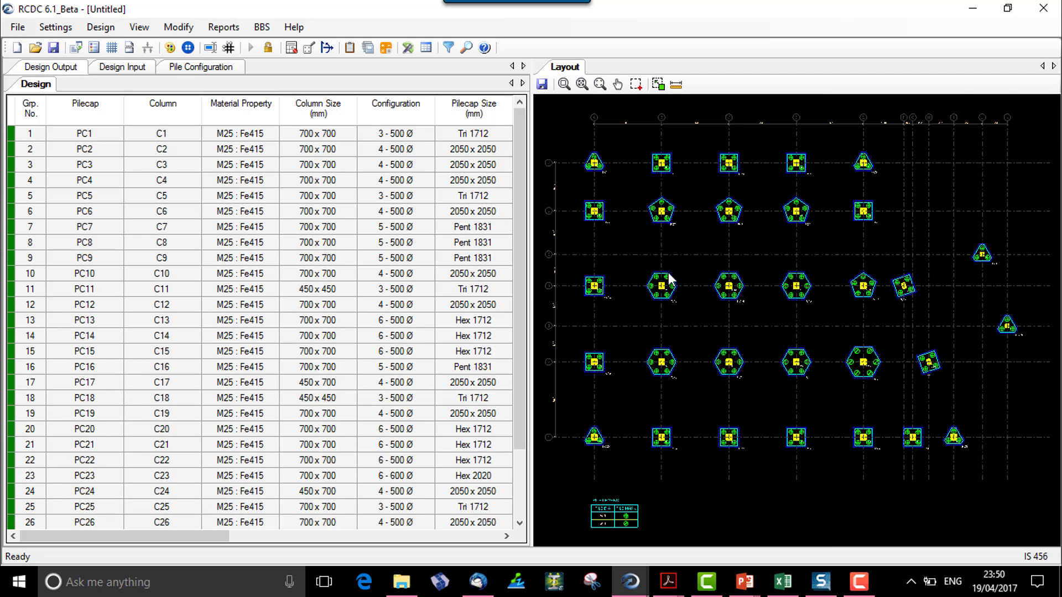
scroll(620, 527, up, 8)
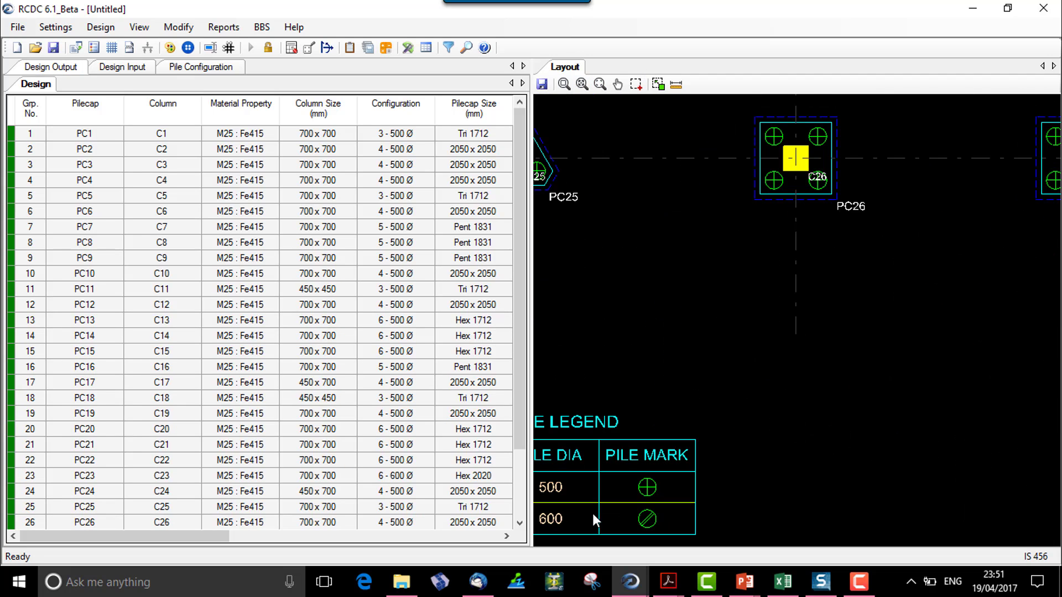
middle_drag(690, 464, 625, 440)
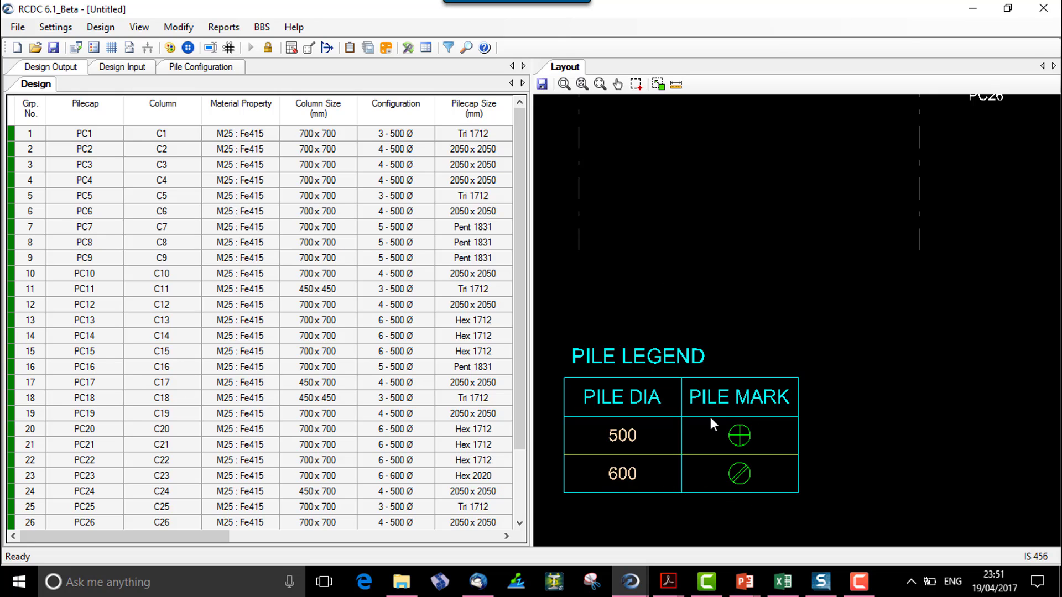
click(581, 85)
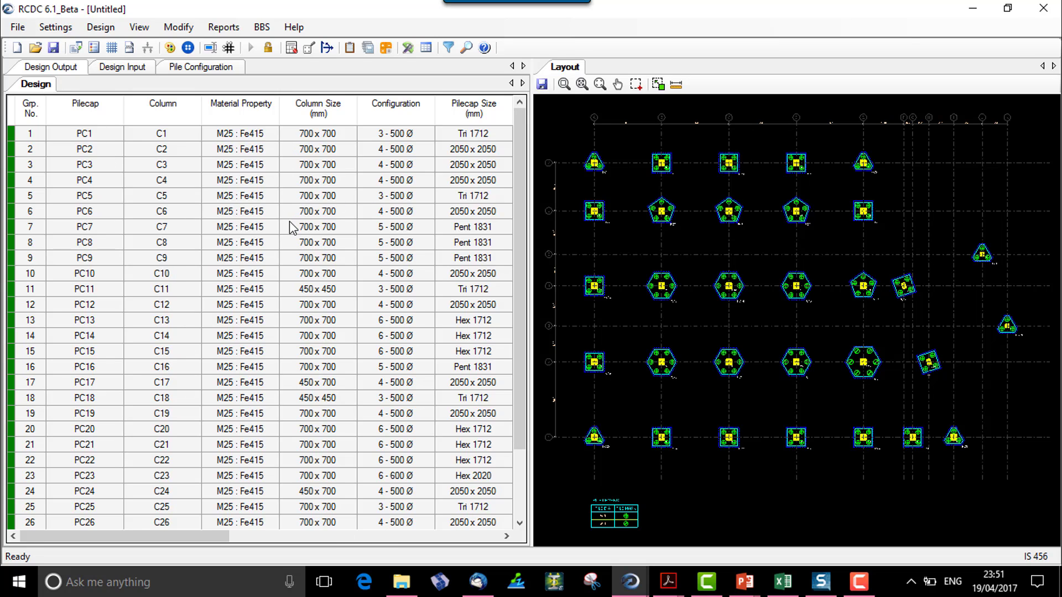
Step: Generate the pile layout drawing and inspect the pile numbers and spacing dimensions at column C1
click(223, 27)
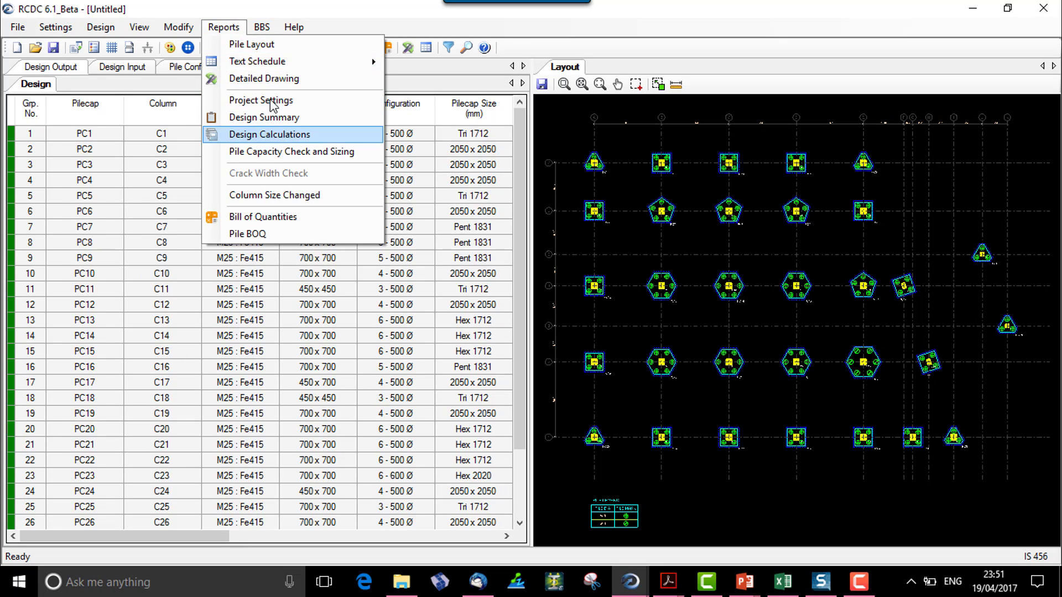
click(266, 44)
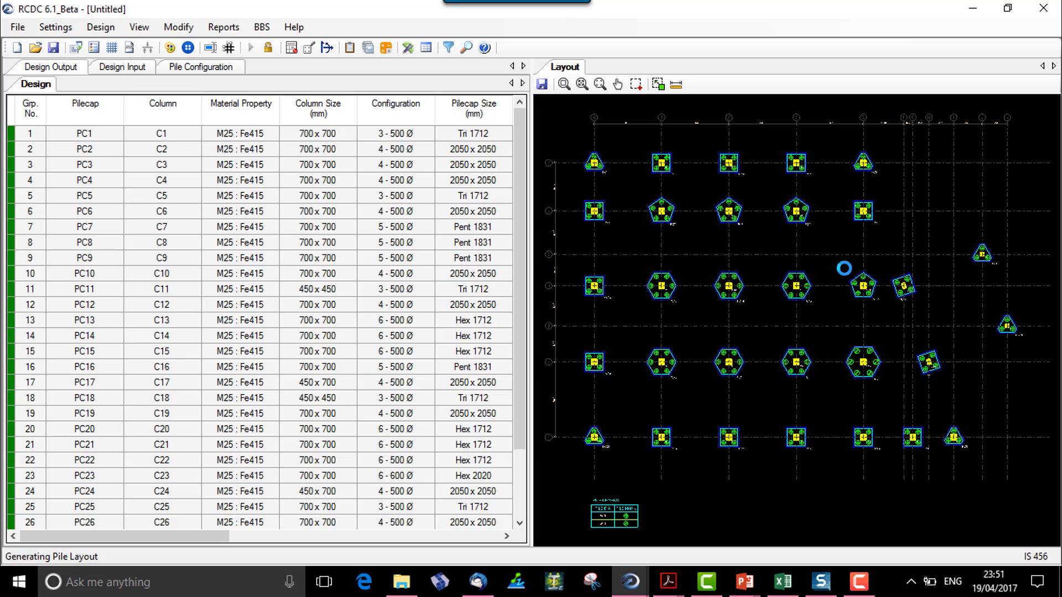
scroll(55, 176, up, 6)
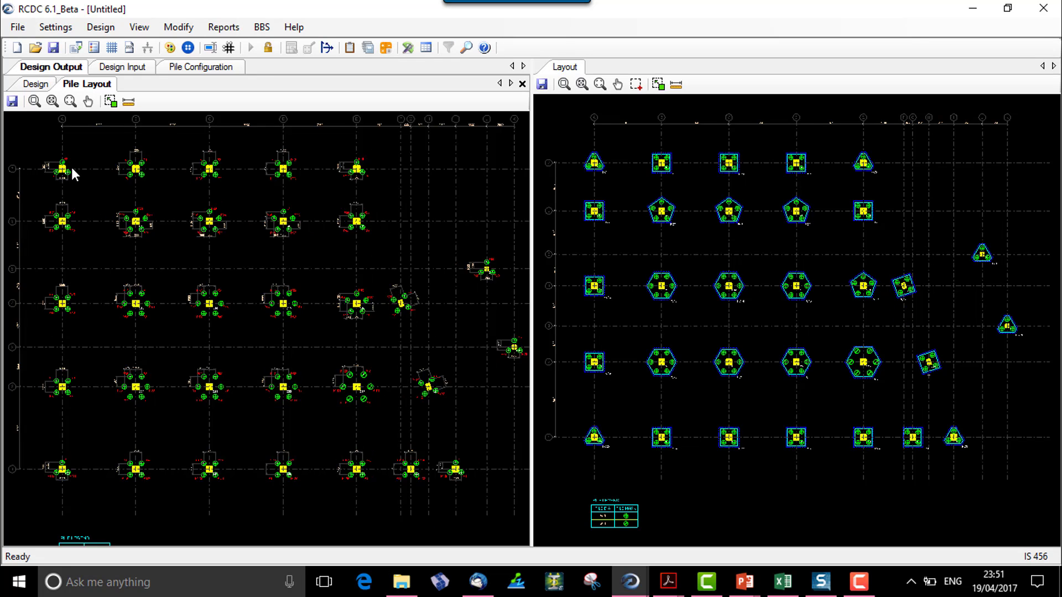
scroll(127, 257, up, 5)
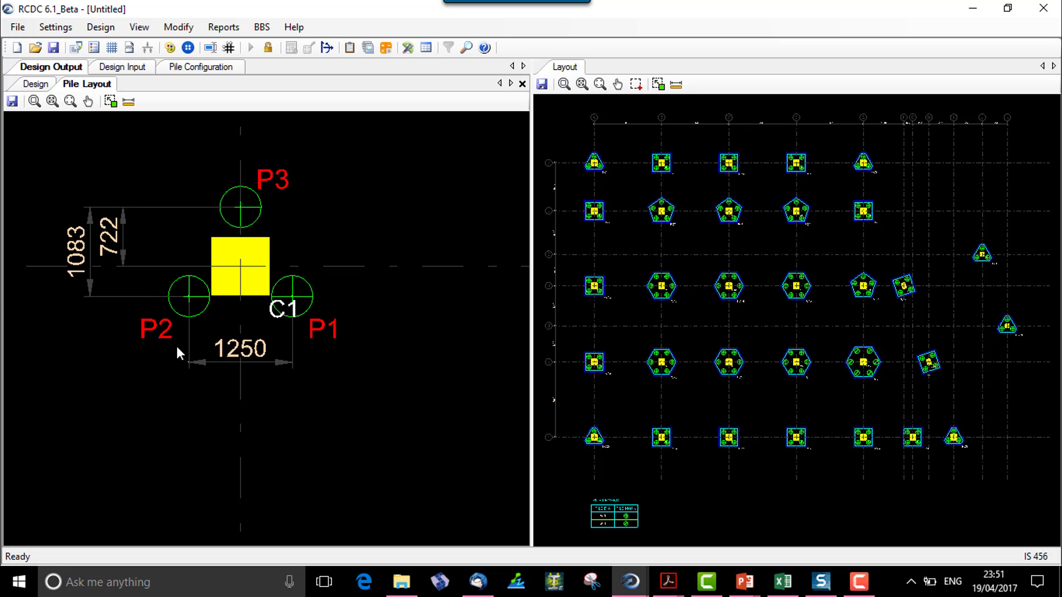
Step: Examine the pile numbers and dimensions around columns C13 and C14 in the pile layout drawing, and fit the whole drawing
scroll(273, 376, down, 6)
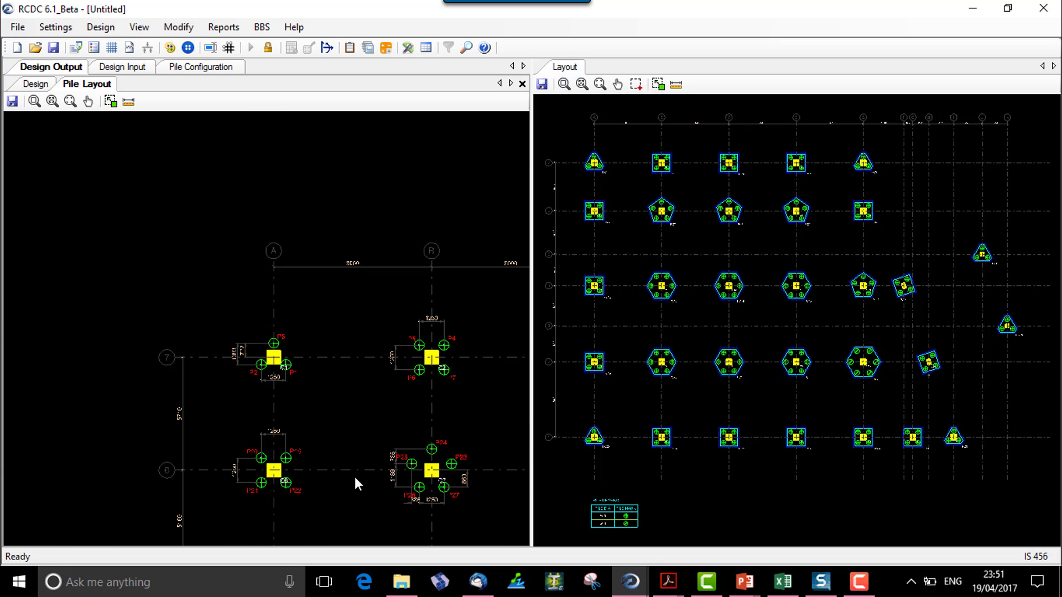
middle_drag(351, 477, 256, 326)
scroll(294, 315, down, 3)
scroll(230, 350, up, 6)
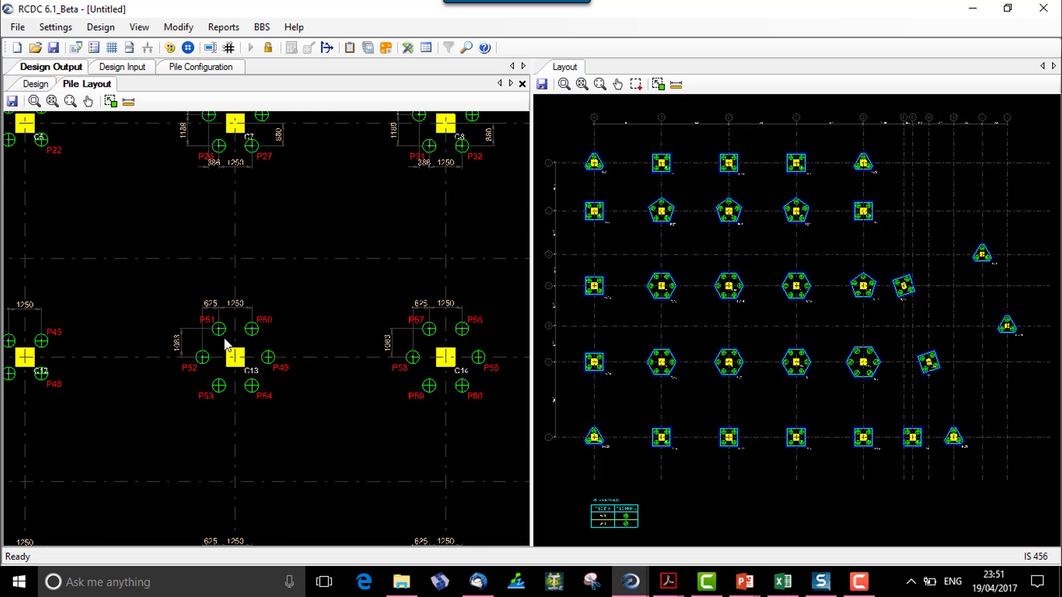
middle_drag(452, 415, 183, 360)
scroll(183, 352, down, 4)
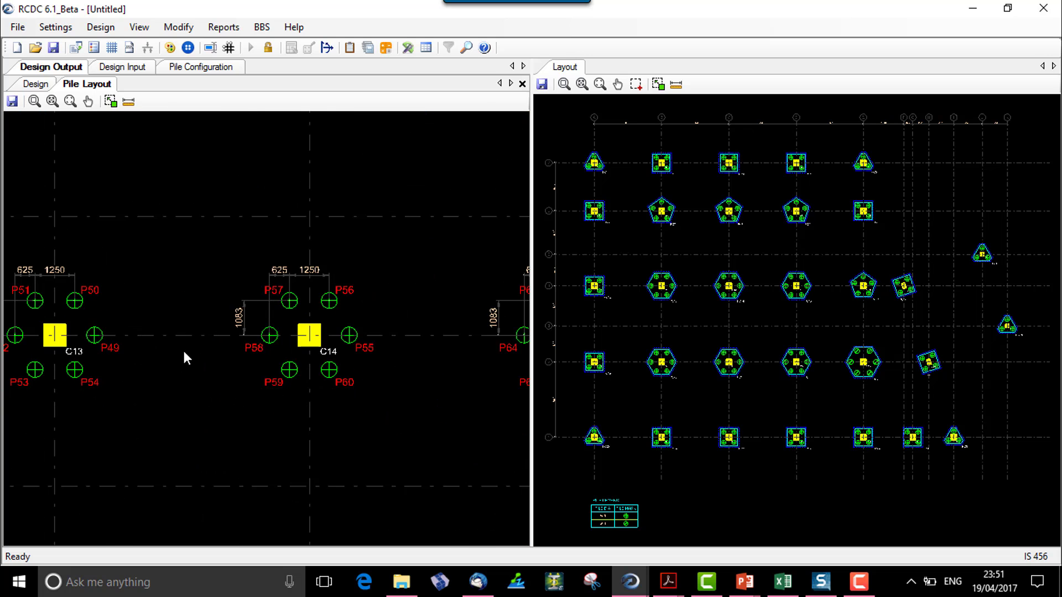
scroll(184, 349, down, 1)
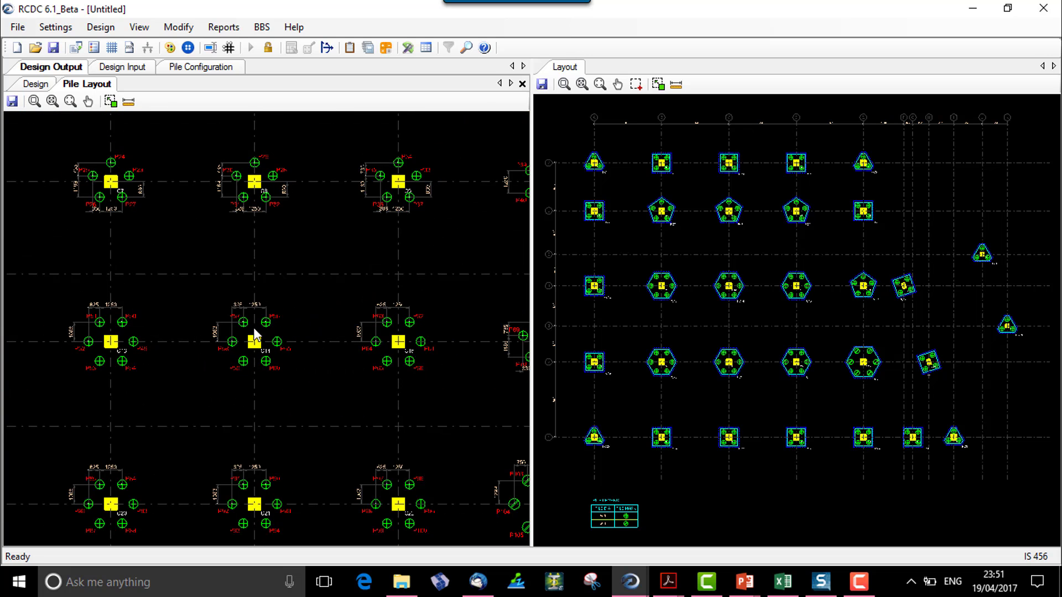
click(66, 104)
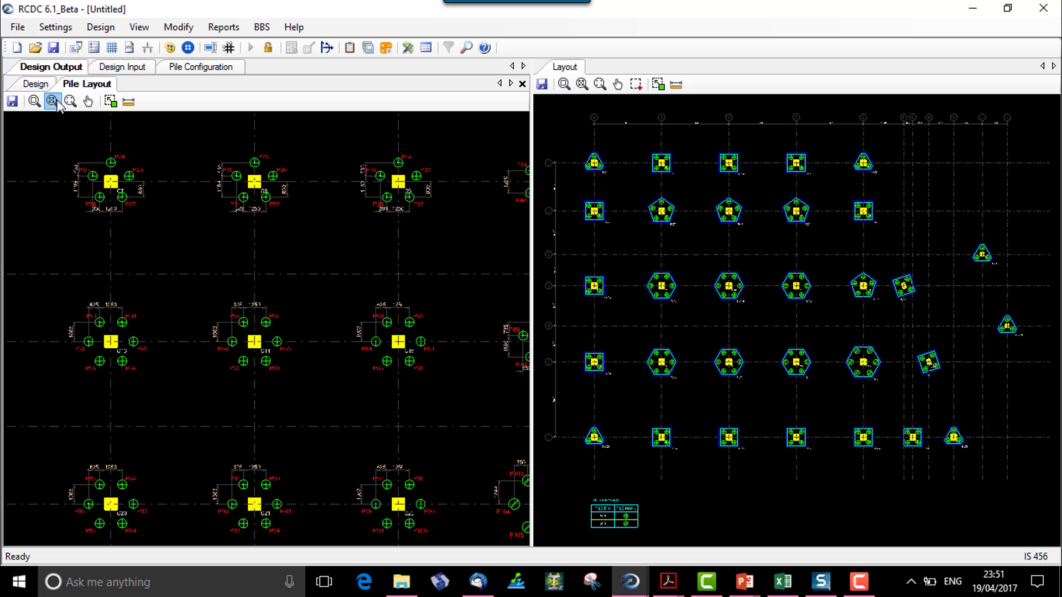
Step: Generate the vertical text schedule of the pile caps and bring its first rows into readable view
click(224, 27)
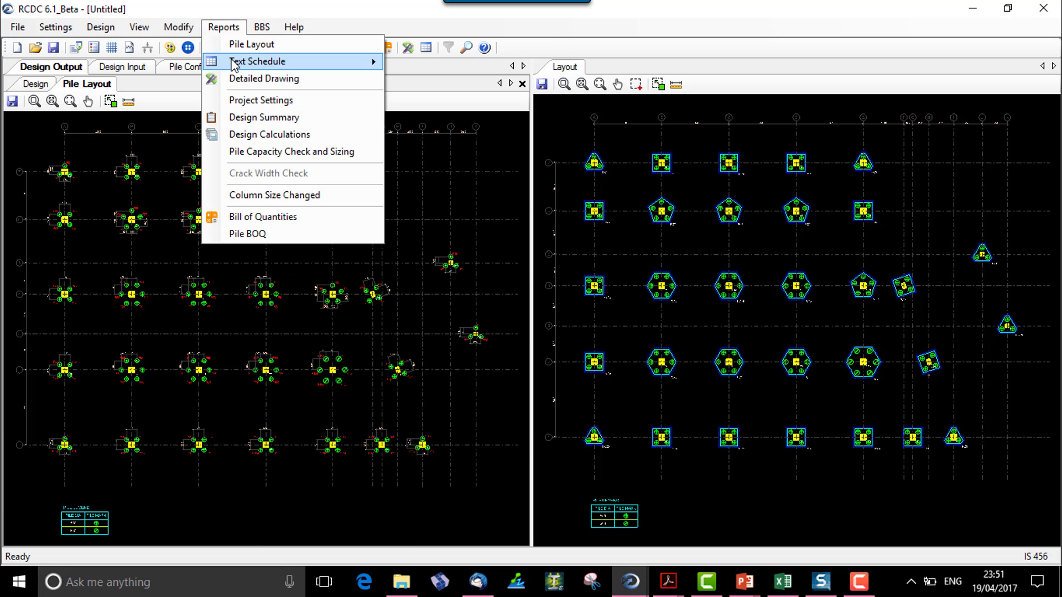
mouse_move(339, 66)
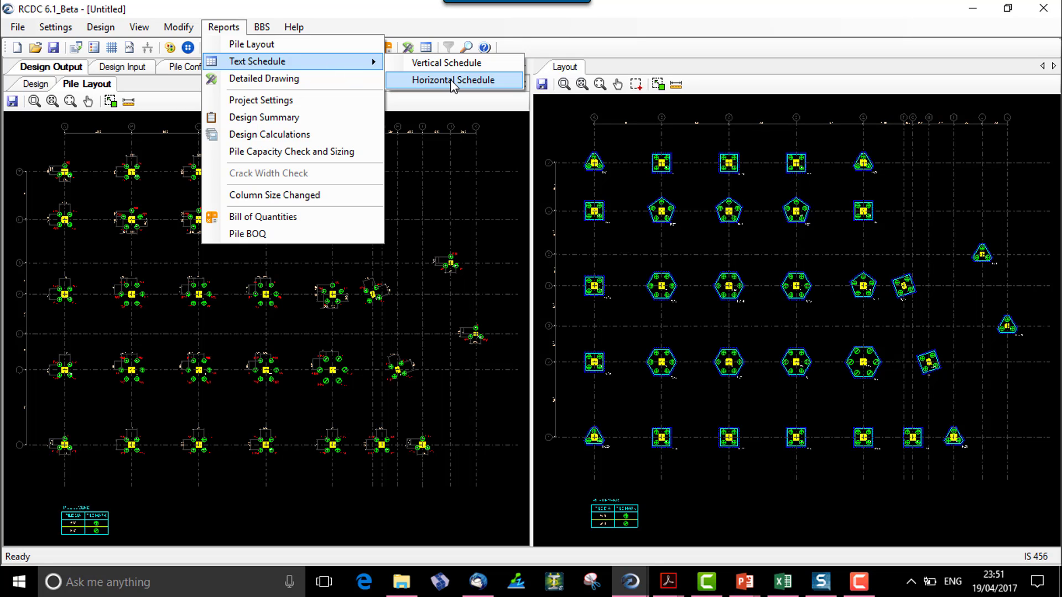
click(457, 64)
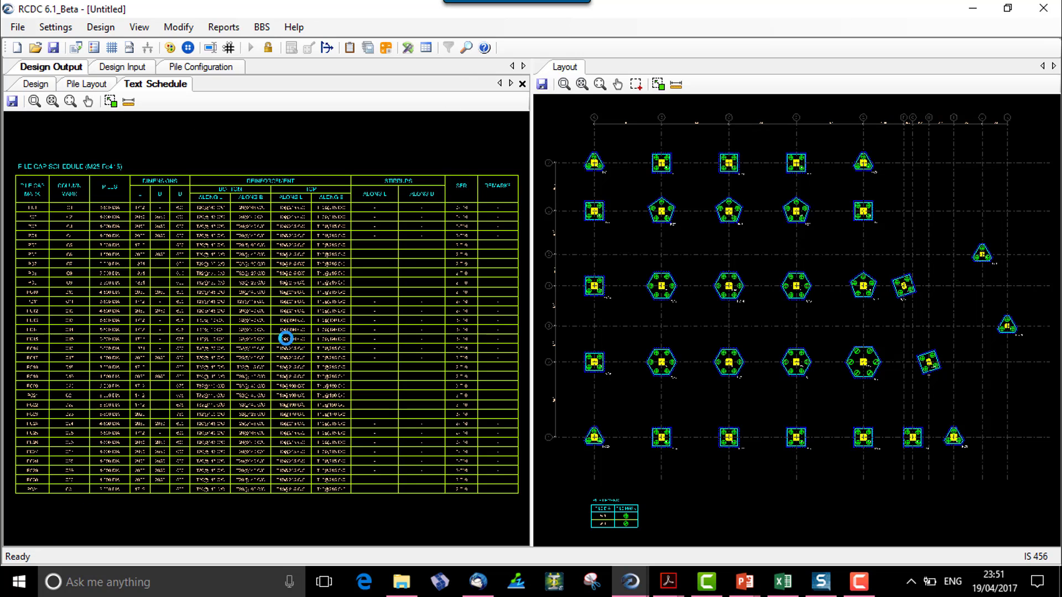
scroll(24, 216, up, 5)
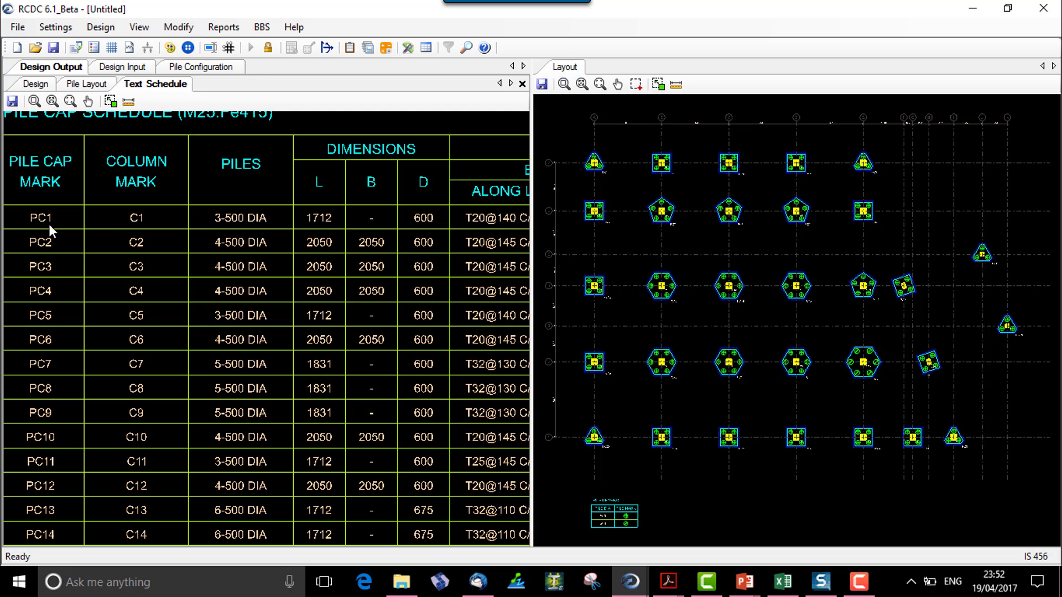
Step: Examine the piles, dimensions, reinforcement, stirrups and SFR columns of the pile cap schedule
middle_drag(268, 254, 159, 255)
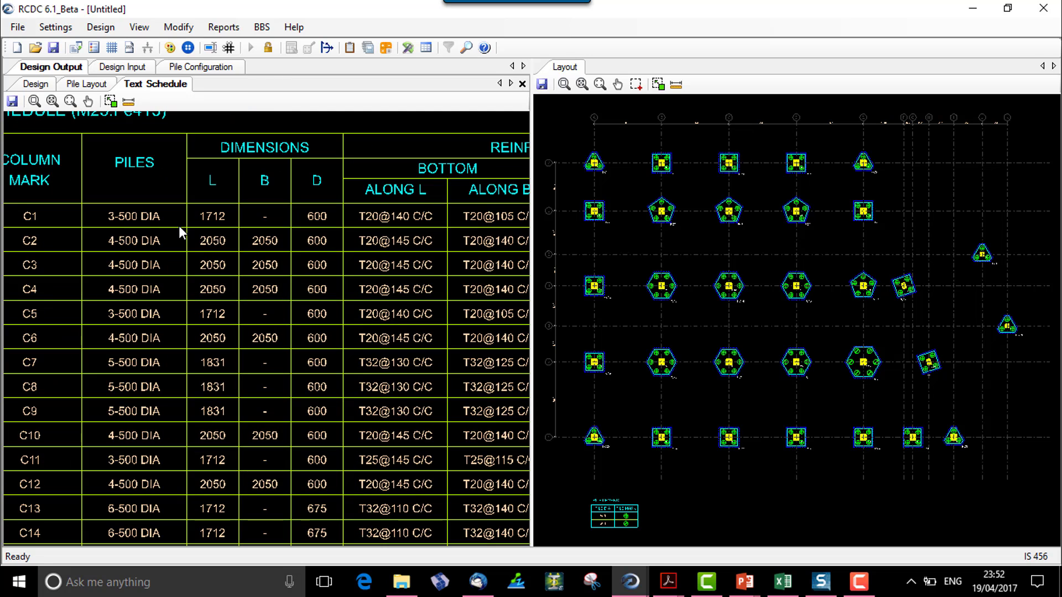
middle_drag(367, 253, 280, 241)
middle_drag(388, 197, 76, 319)
middle_drag(172, 277, 182, 309)
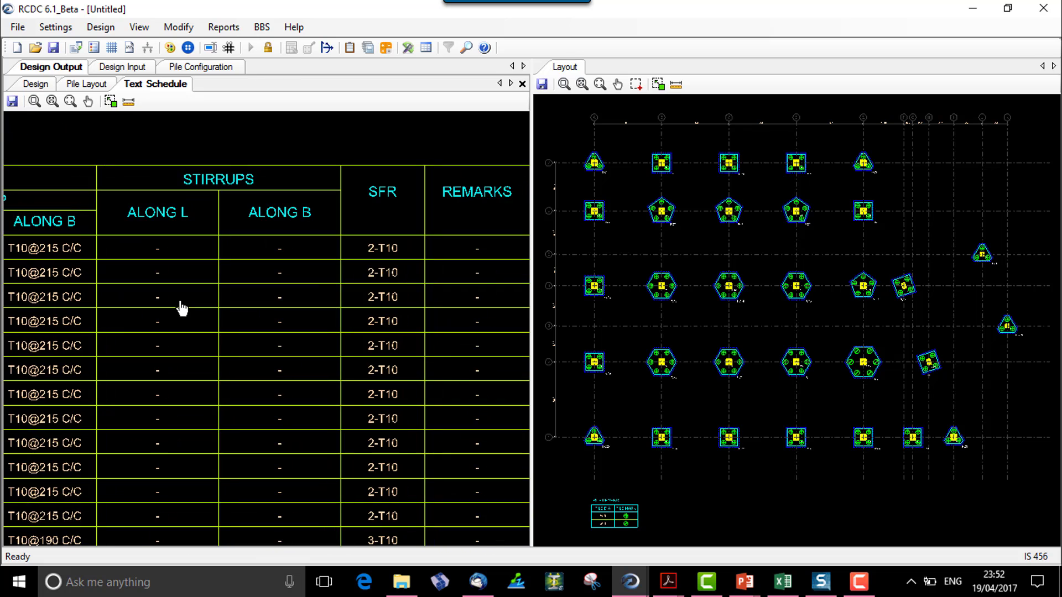
click(52, 105)
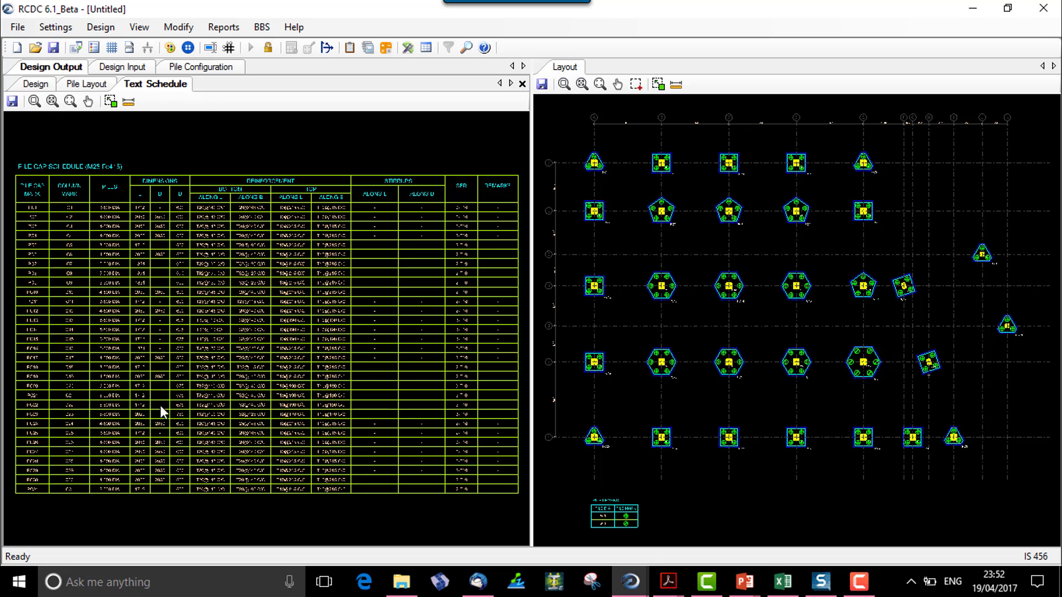
Step: Generate detailed drawings of pile caps PC1, PC2 and PC3 with plan and both sections
click(237, 31)
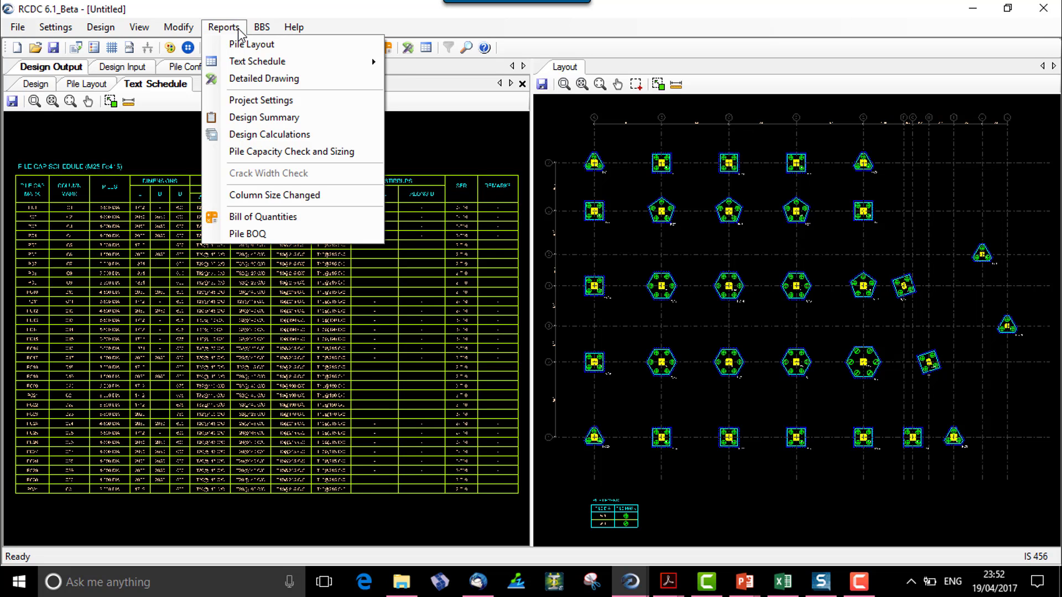
click(246, 78)
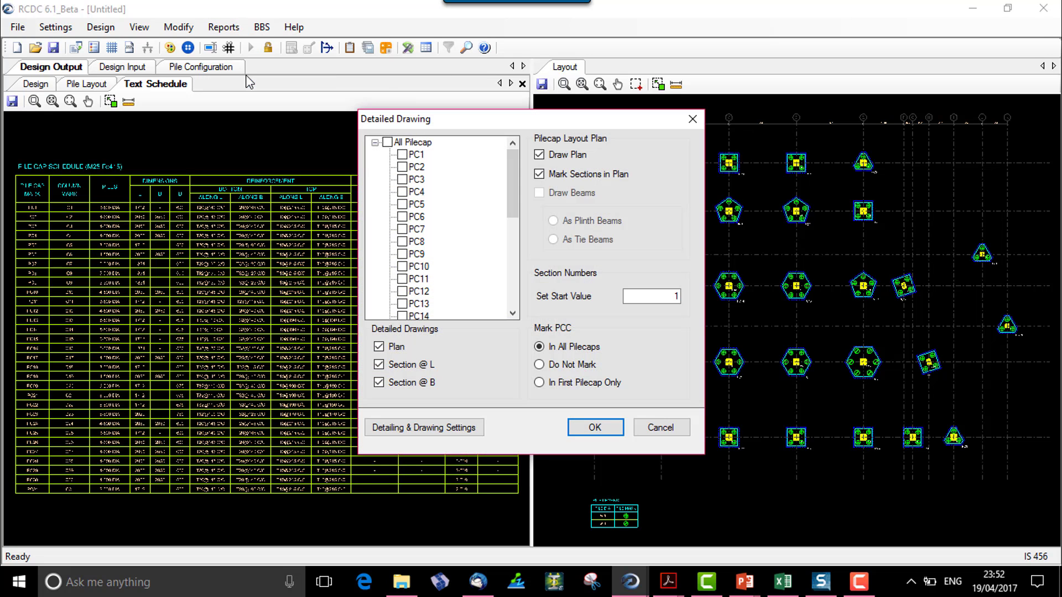
click(402, 154)
click(403, 179)
click(600, 428)
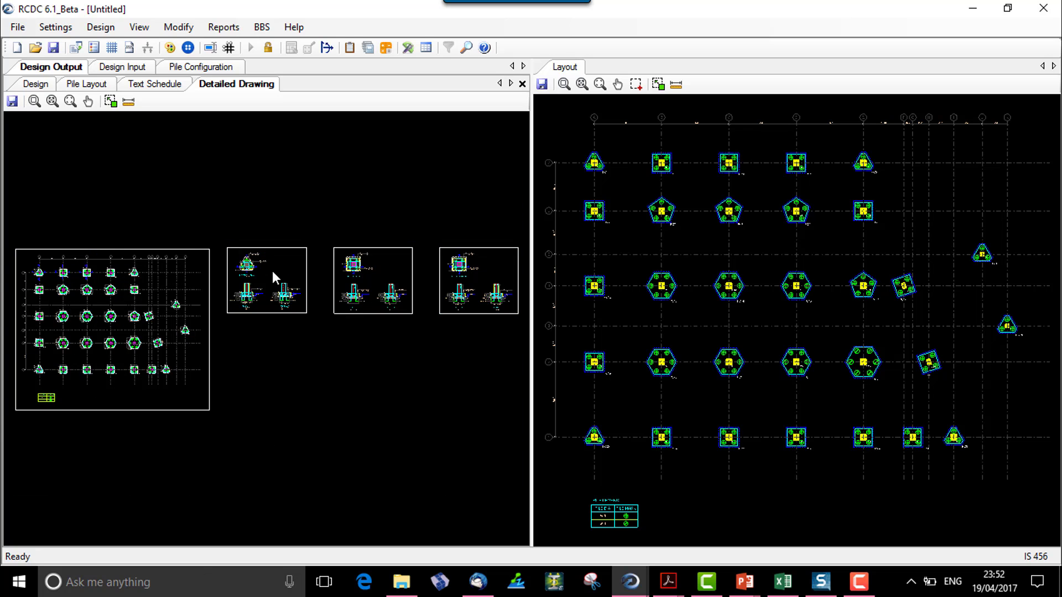
Step: Examine the pile cap layout plan and PC1's plan, Section 1-1 and Section 2-2 in the detailed drawing
scroll(240, 272, up, 2)
scroll(65, 302, up, 5)
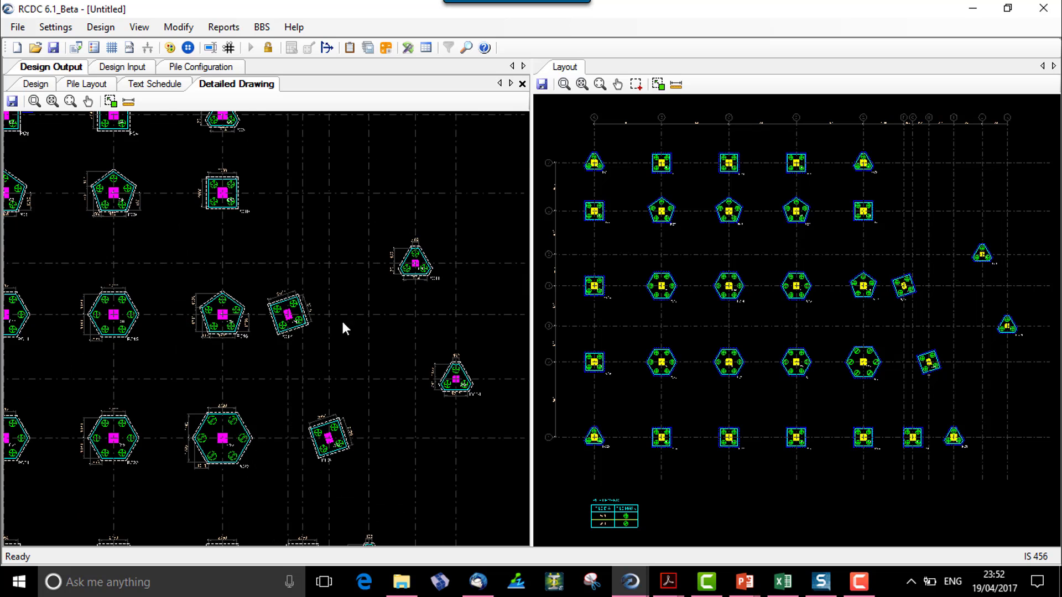
scroll(149, 422, up, 5)
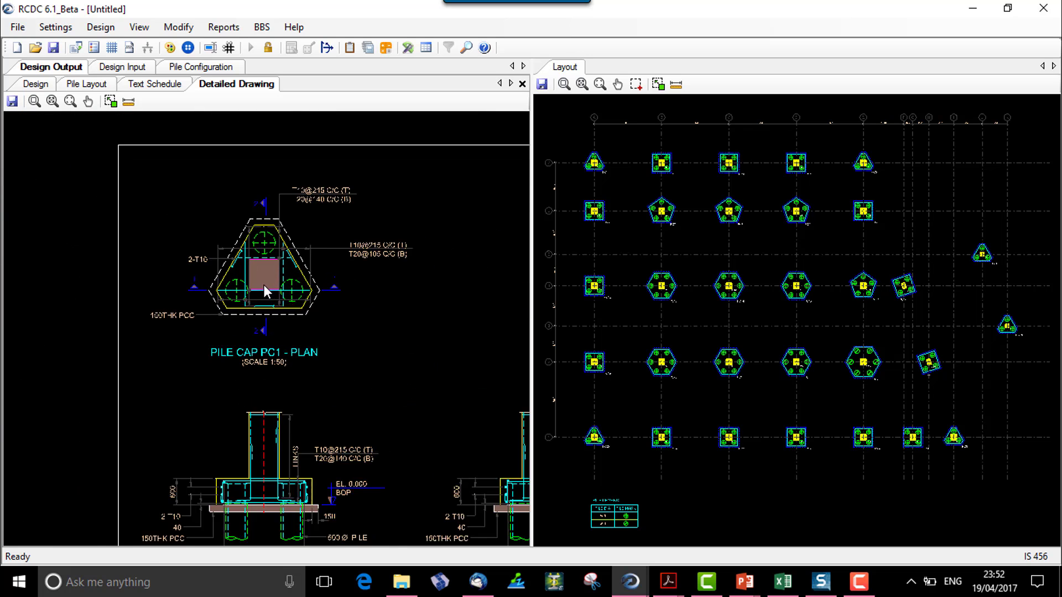
scroll(264, 290, up, 1)
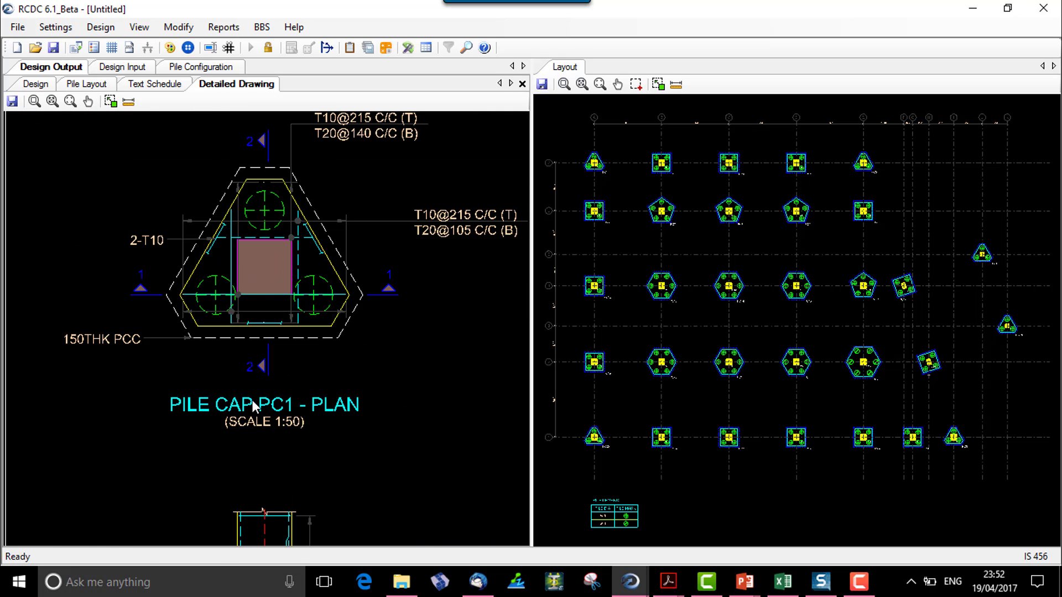
middle_drag(289, 287, 282, 322)
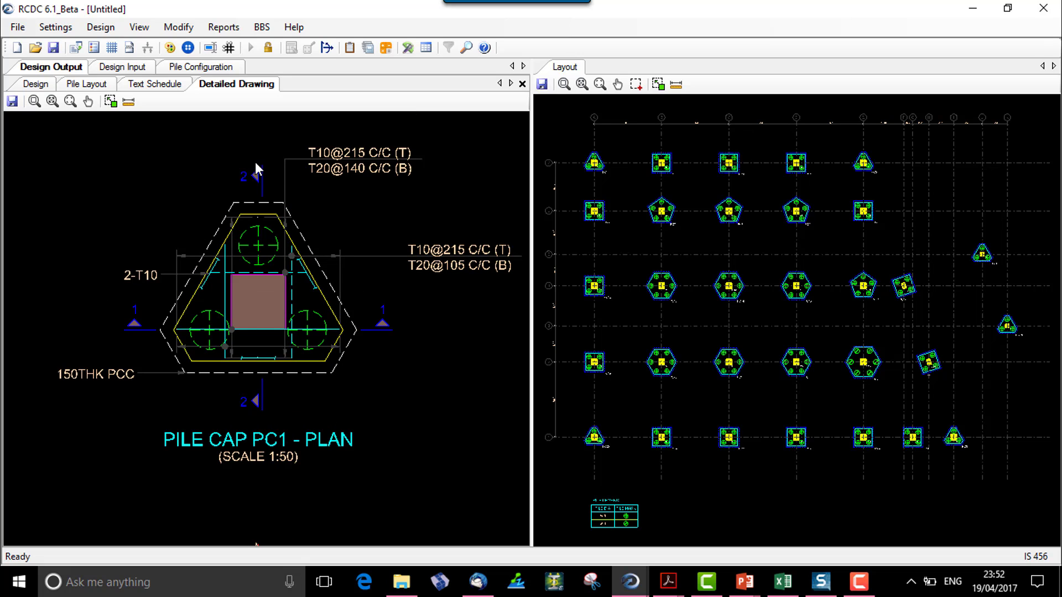
scroll(259, 407, down, 5)
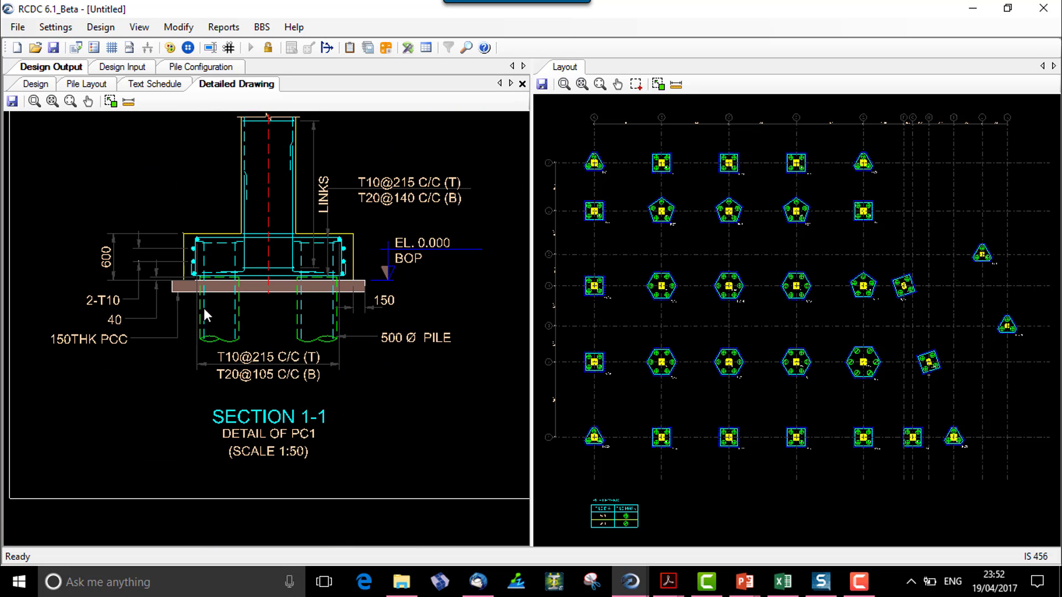
scroll(343, 325, right, 5)
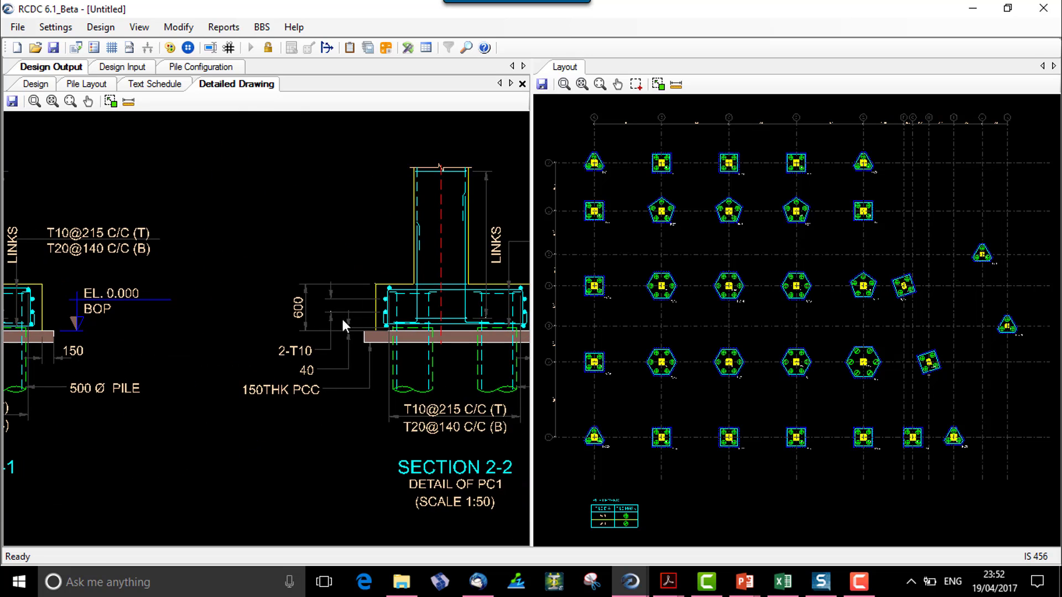
scroll(343, 326, down, 3)
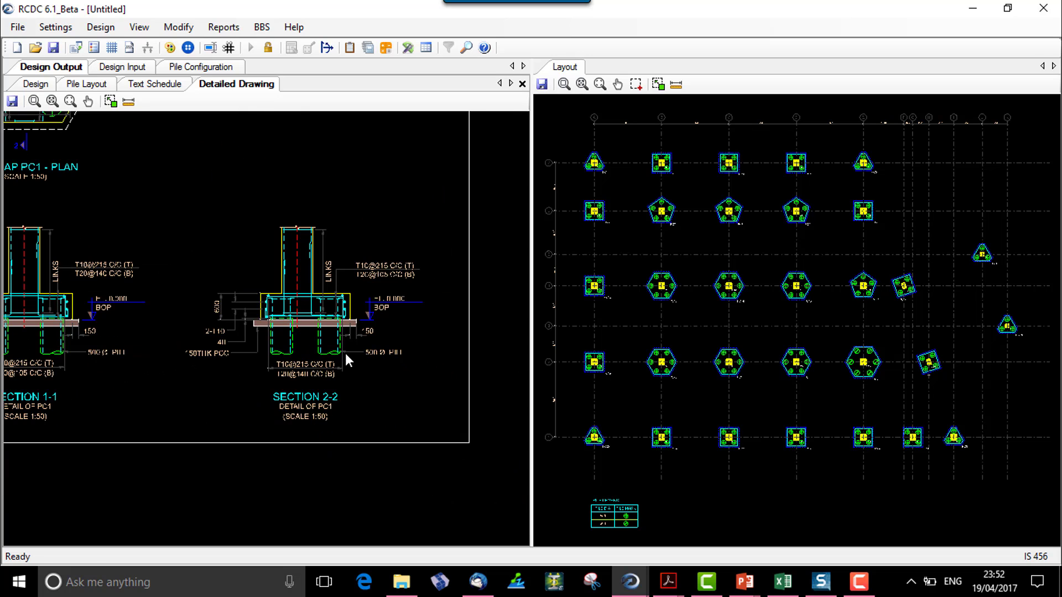
Step: Inspect the pile arrangement in PC1's plan and the reinforcement and pile embedment in its Section 2-2
scroll(173, 175, up, 4)
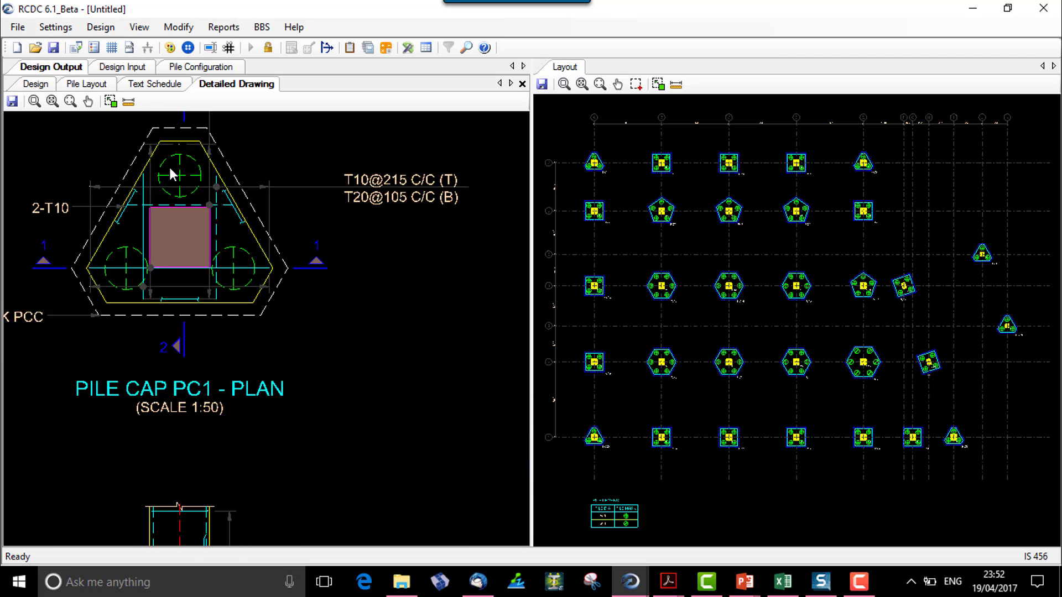
scroll(172, 175, up, 2)
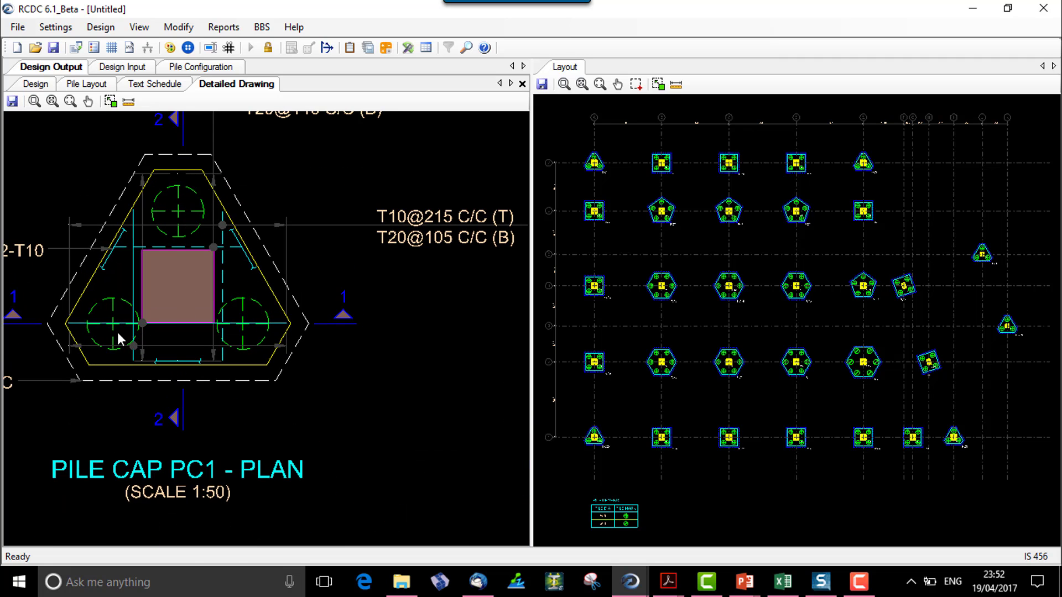
scroll(118, 338, down, 3)
middle_drag(346, 409, 178, 188)
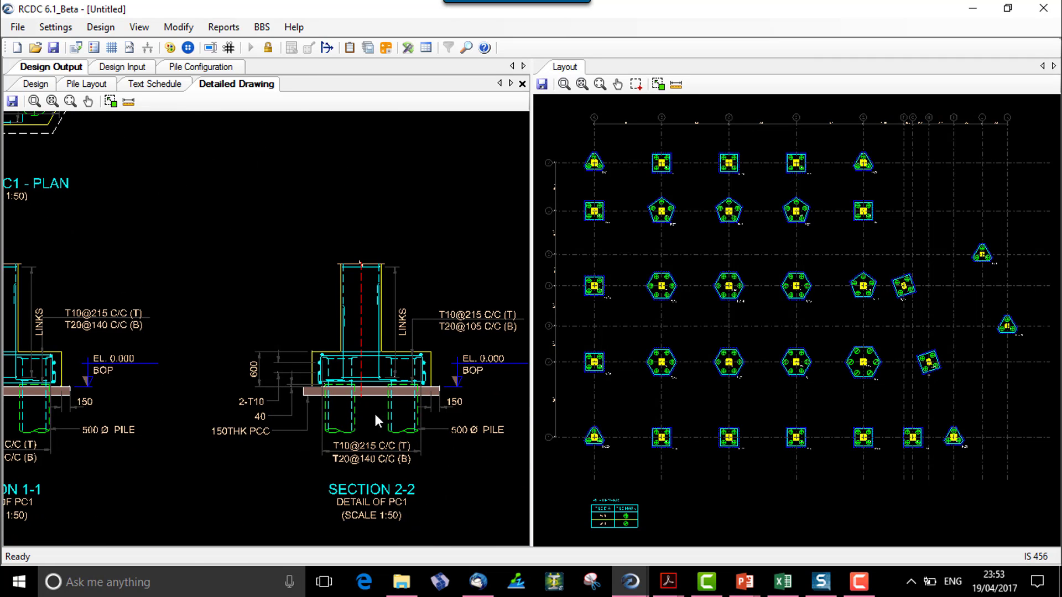
scroll(376, 421, up, 4)
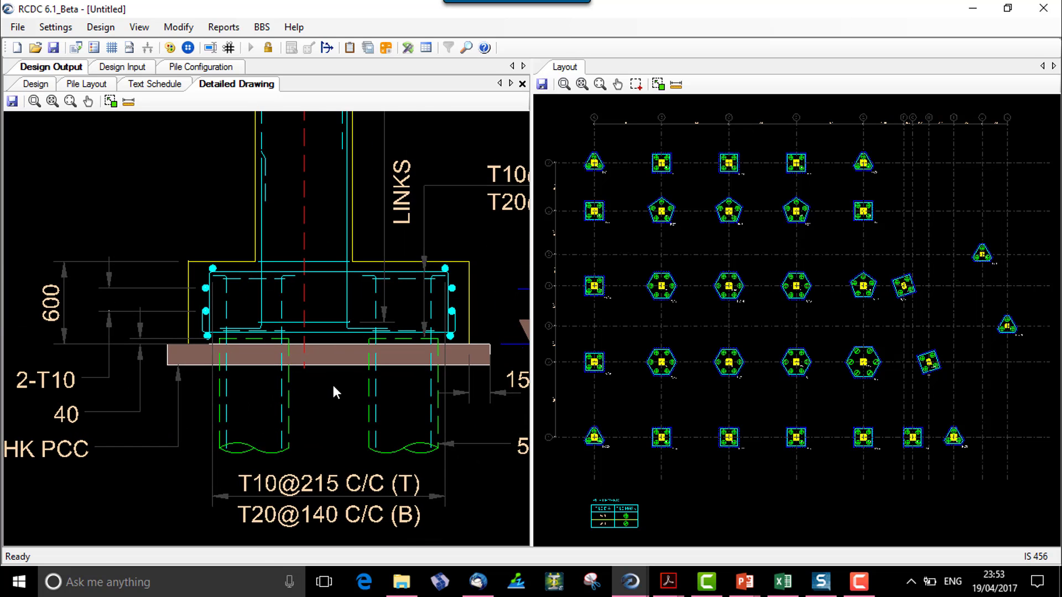
scroll(333, 386, down, 5)
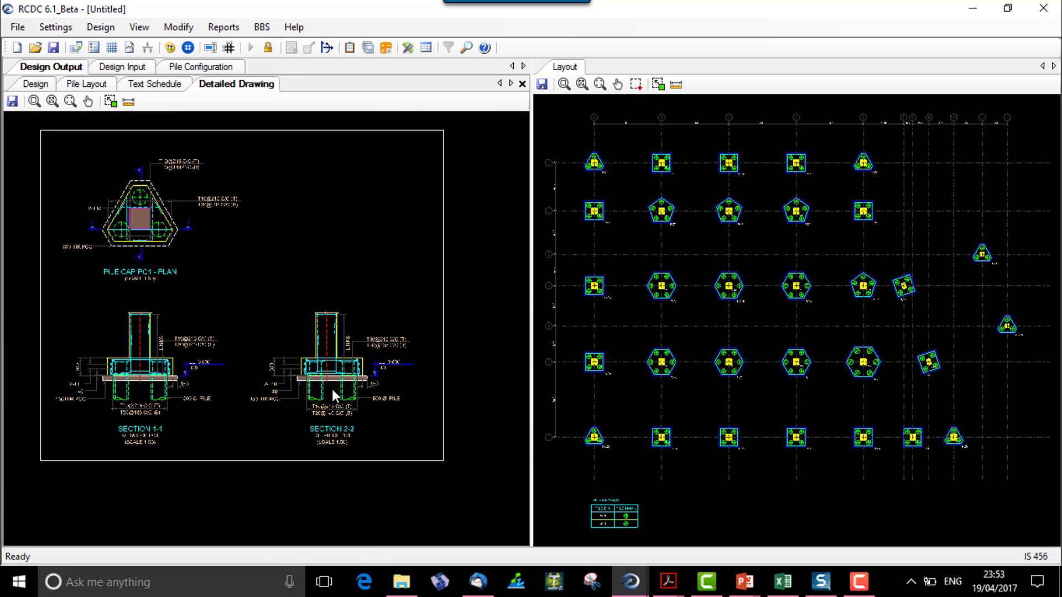
Step: Examine PC2's plan, Section 3-3 and Section 4-4 in the detailed drawing, then show all the drawing sheets
scroll(334, 393, down, 2)
mouse_move(334, 394)
middle_down()
mouse_move(166, 363)
mouse_move(232, 340)
middle_up()
scroll(233, 339, up, 2)
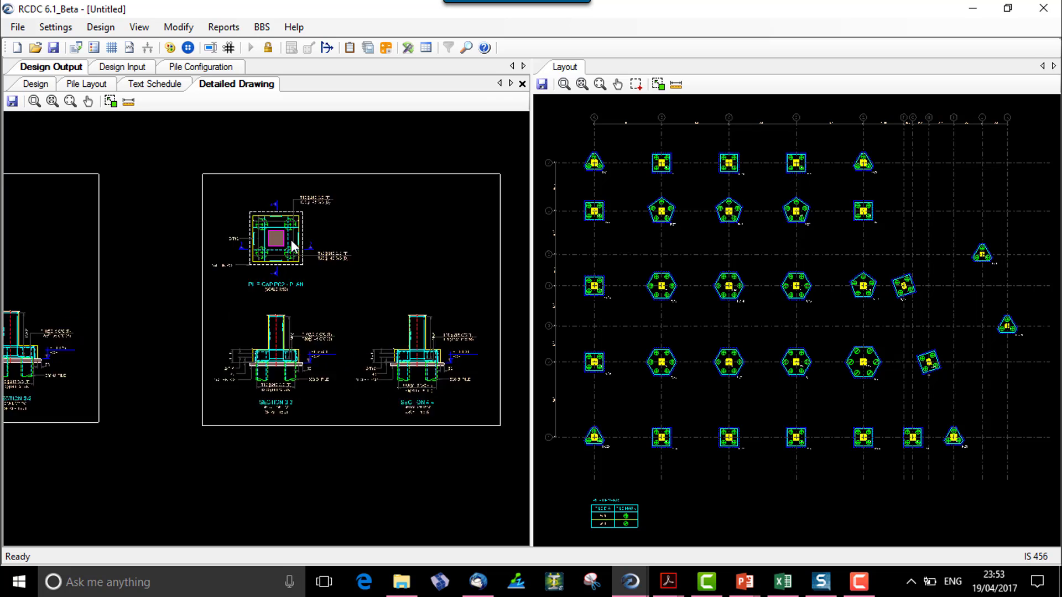
scroll(292, 241, up, 2)
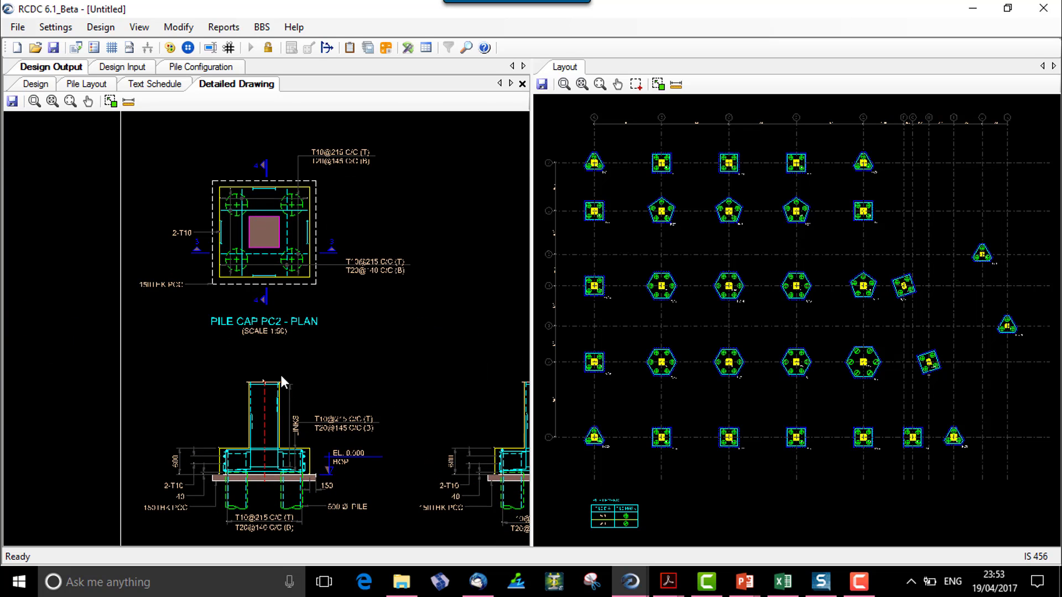
middle_drag(319, 467, 249, 283)
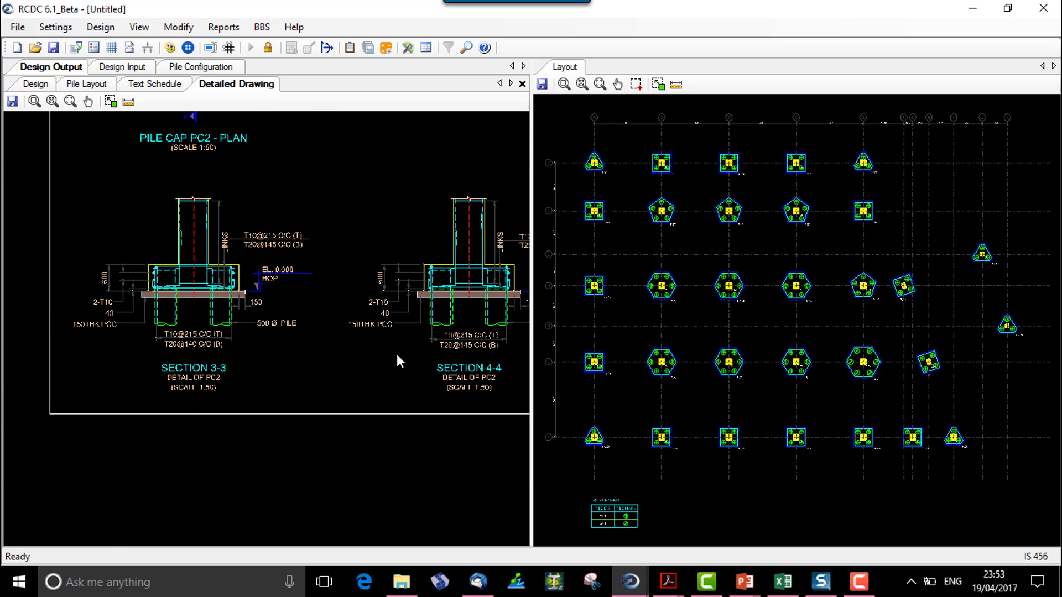
middle_drag(399, 360, 269, 371)
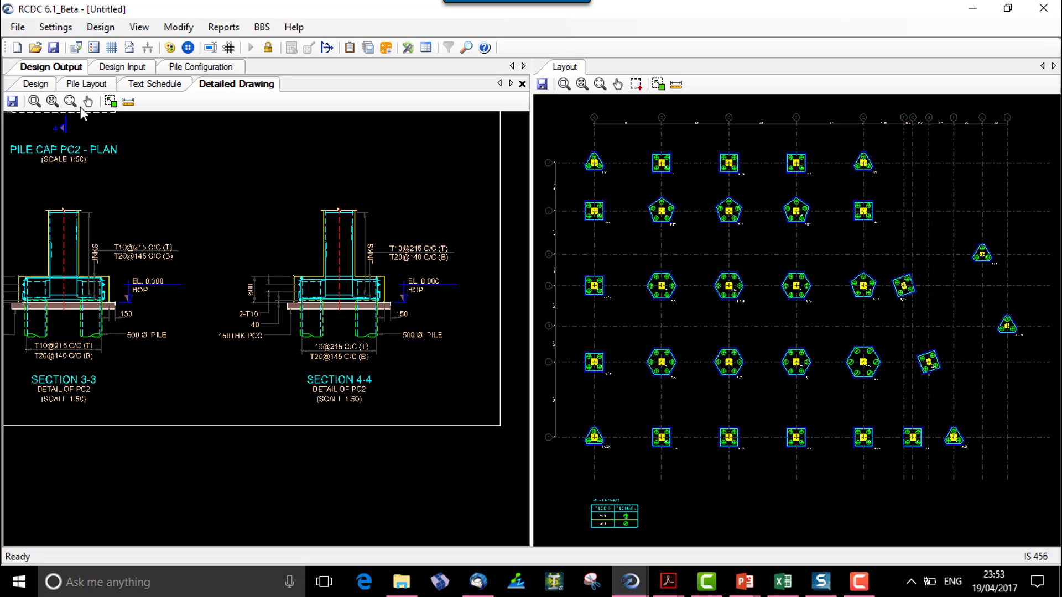
click(53, 101)
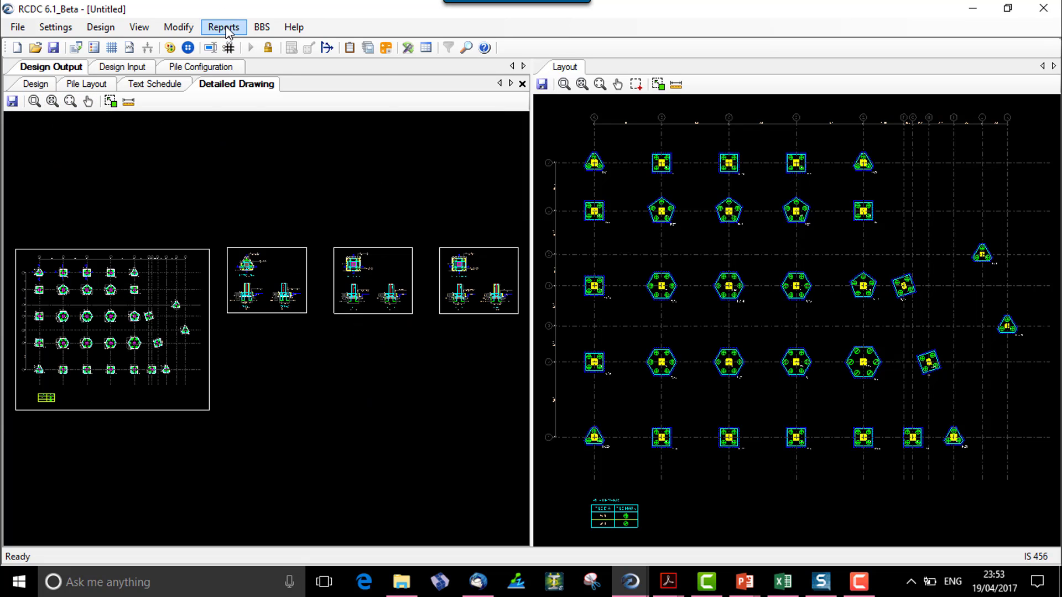
Step: Generate the design calculations report for pile caps PC1 and PC2
click(224, 27)
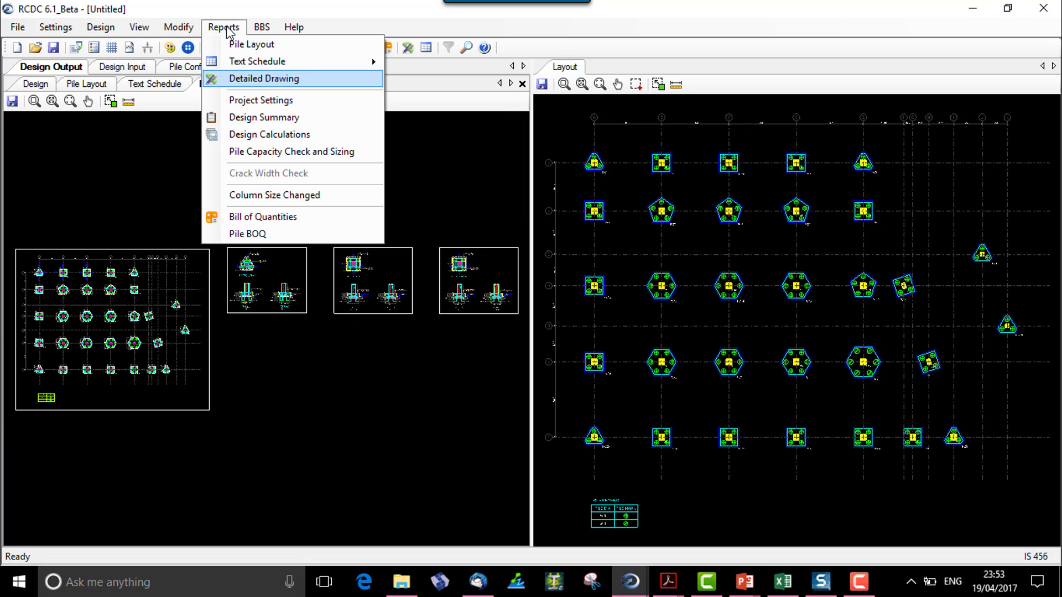
click(282, 137)
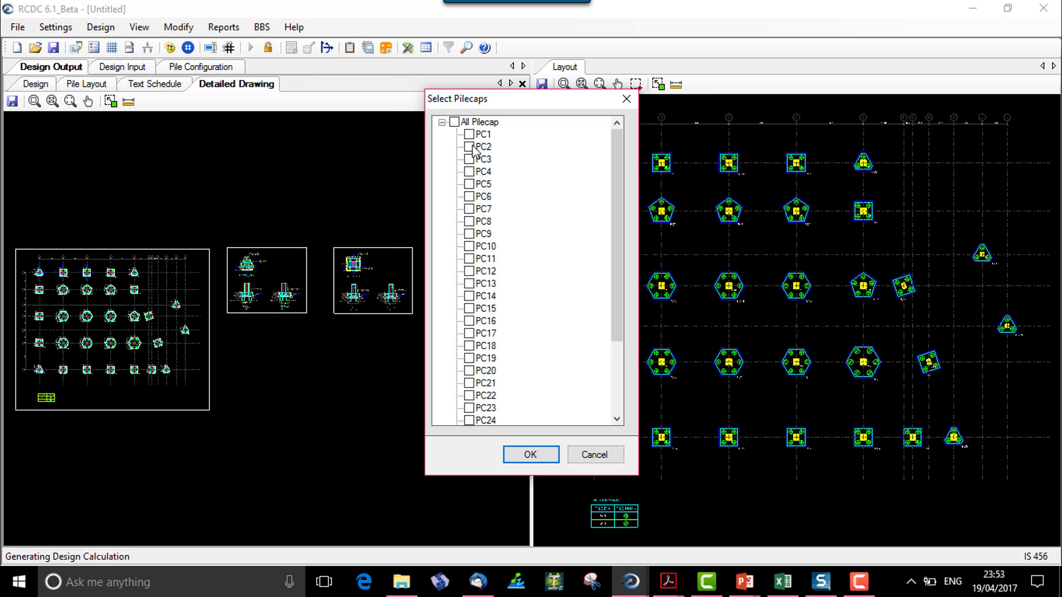
click(469, 147)
click(556, 457)
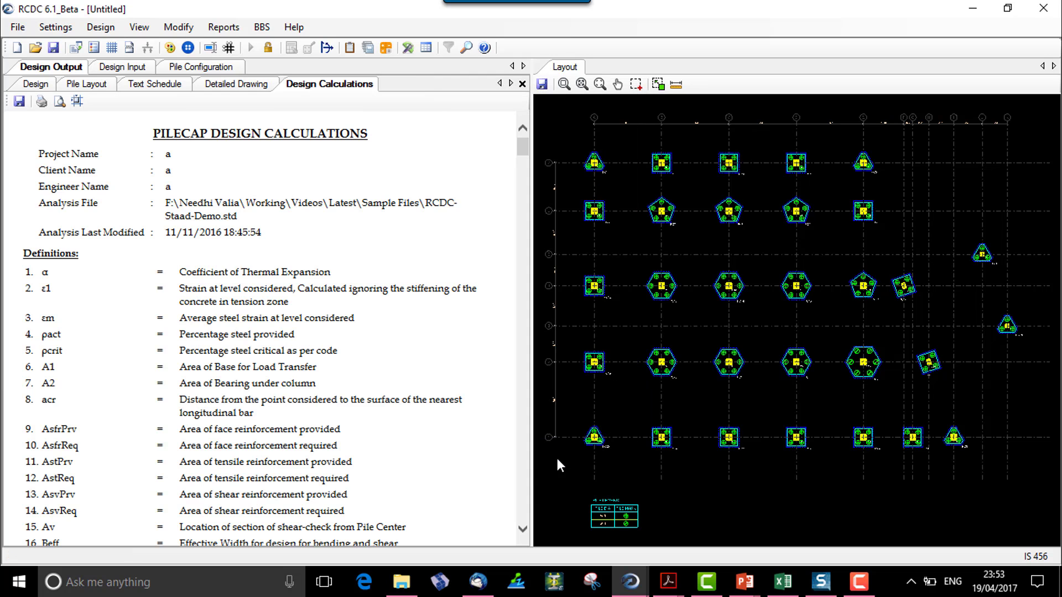
Step: Review PC1's design data in the calculations: materials, pile capacities, overloading factors, pile spacing, pile cap size, depth and weight
scroll(239, 321, down, 20)
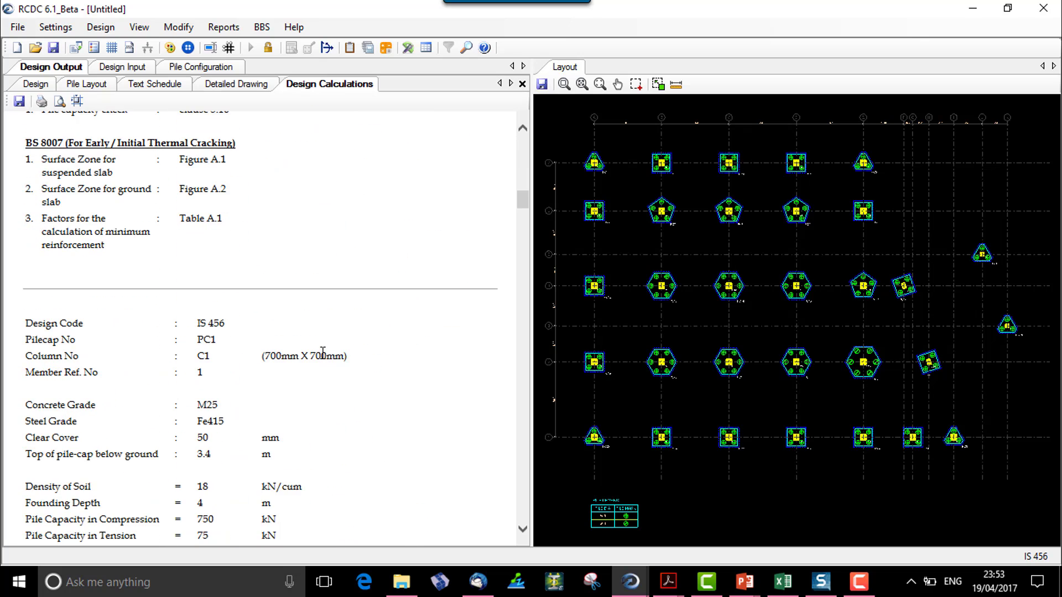
scroll(323, 352, down, 8)
scroll(321, 359, up, 3)
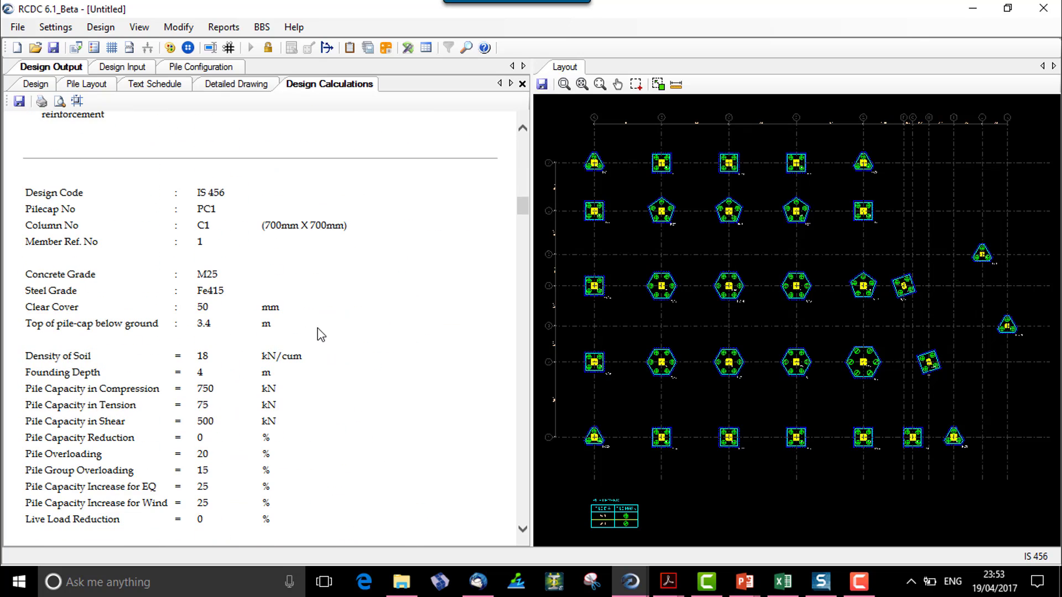
scroll(321, 335, down, 3)
scroll(321, 334, down, 15)
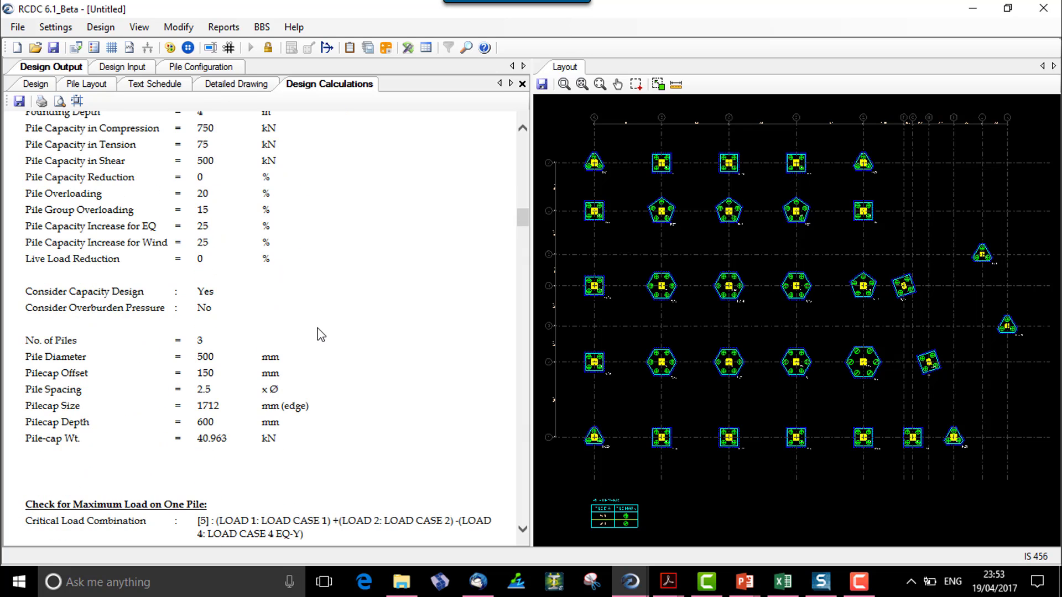
scroll(321, 334, down, 3)
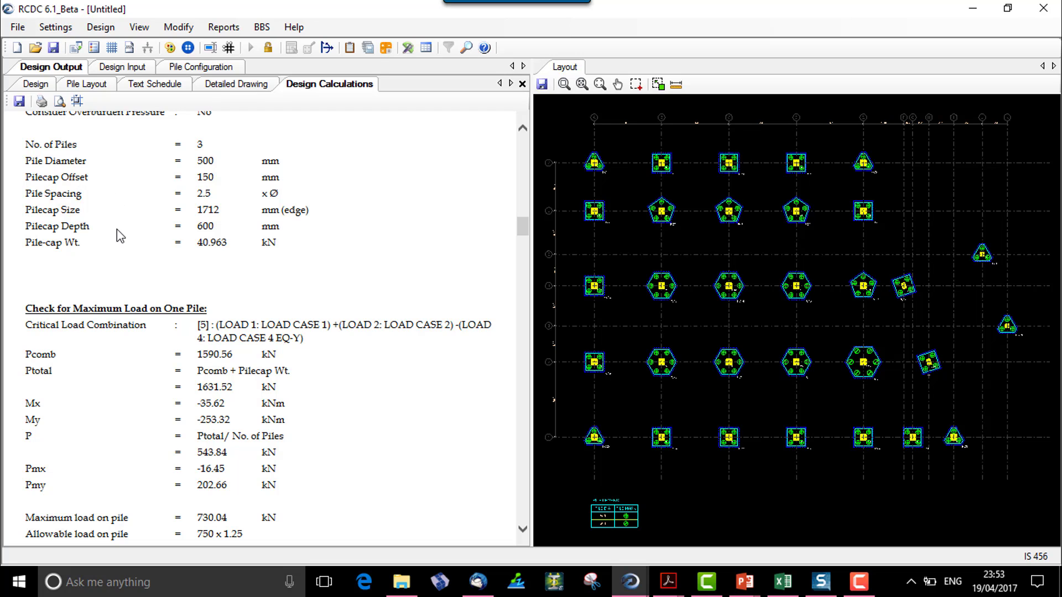
drag(195, 193, 298, 192)
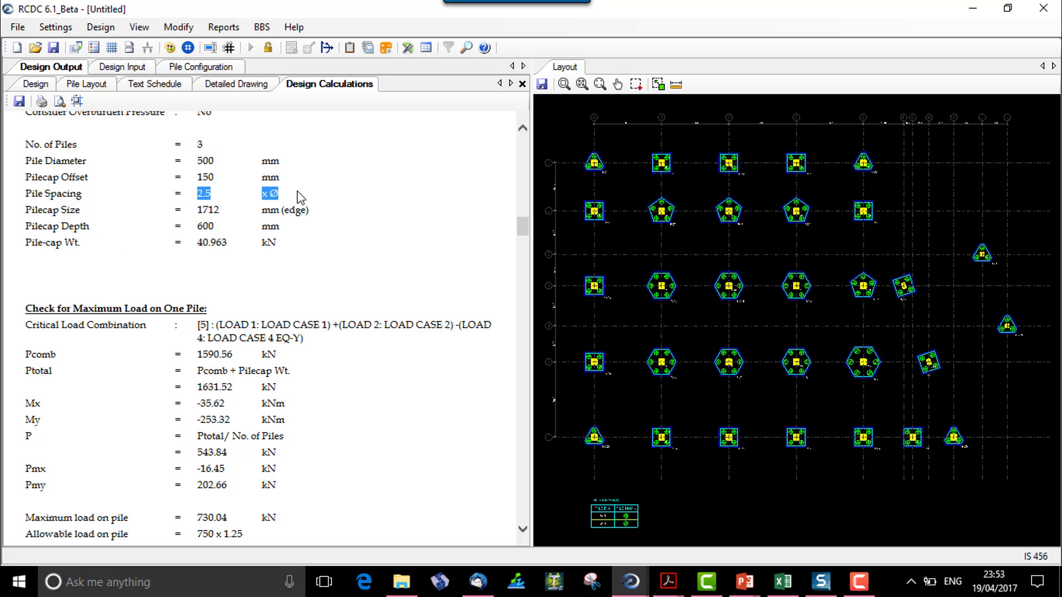
click(202, 203)
drag(228, 244, 208, 243)
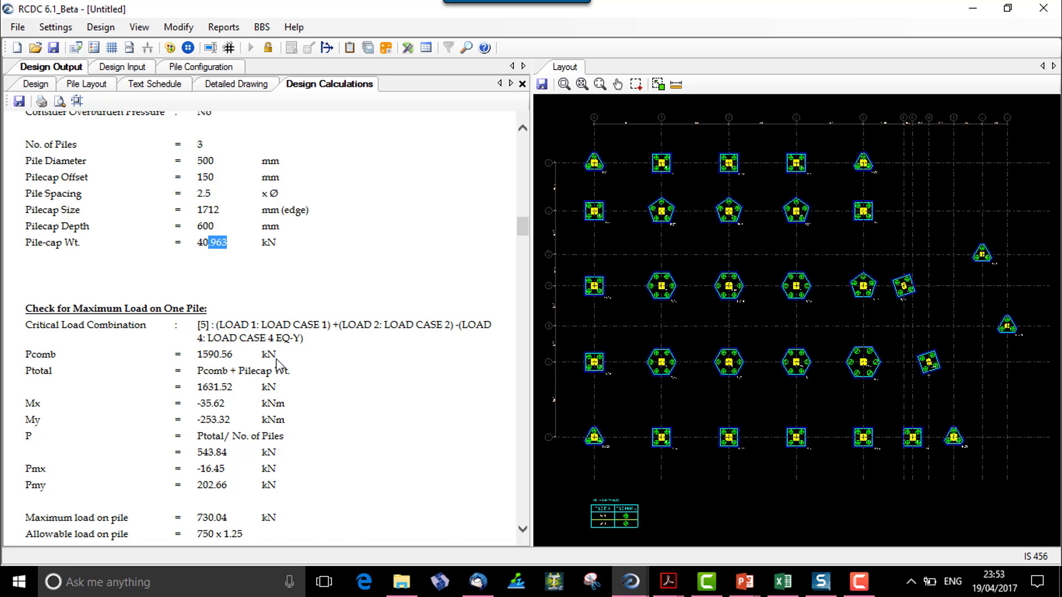
Step: Review PC1's checks for maximum load on one pile, load and shear on the pile group, and uplift
scroll(268, 365, down, 3)
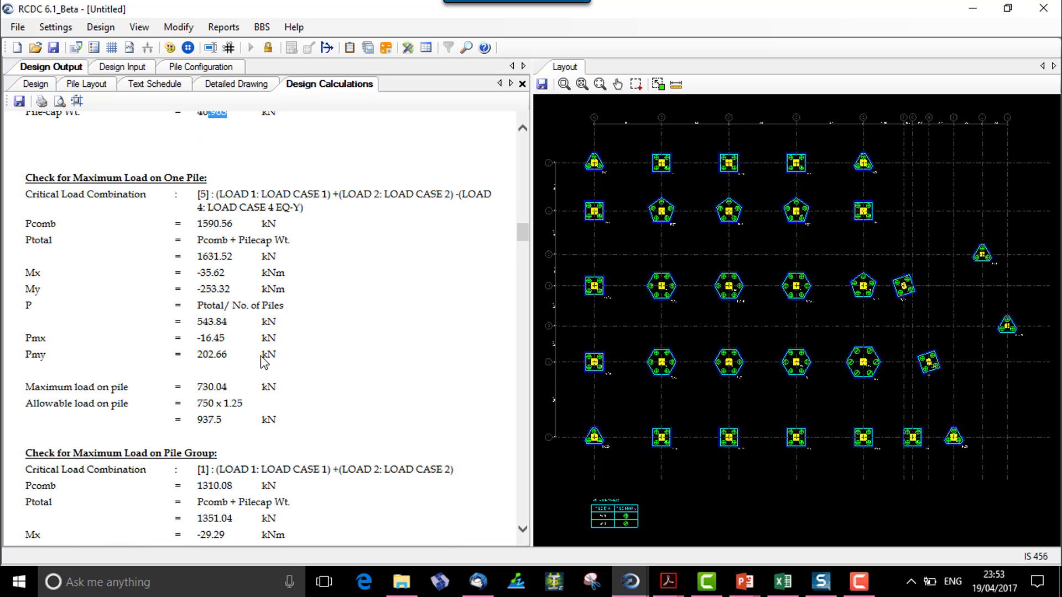
scroll(254, 395, down, 3)
scroll(254, 395, down, 3)
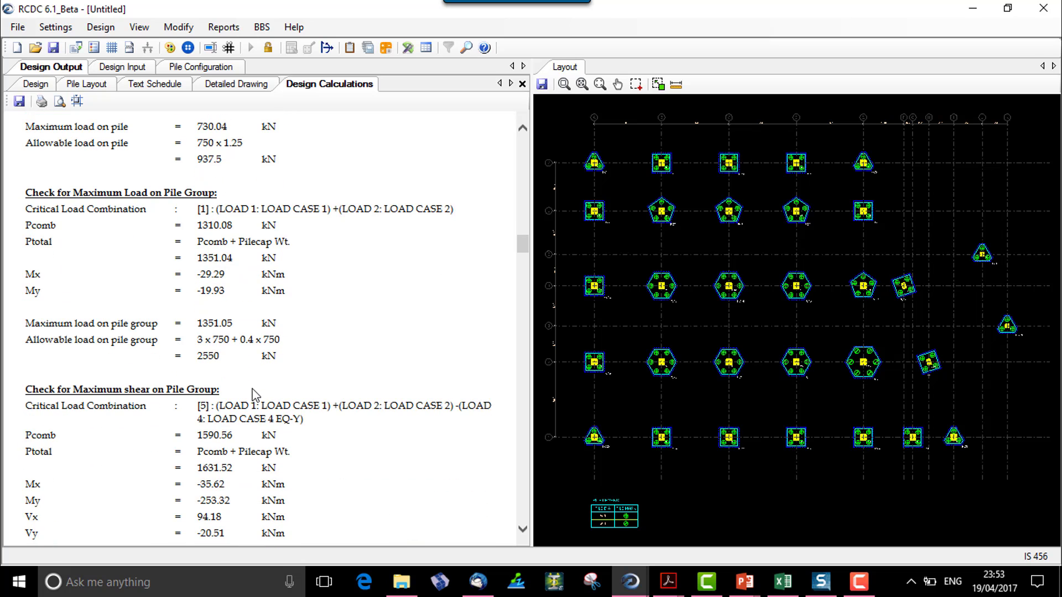
drag(123, 192, 216, 194)
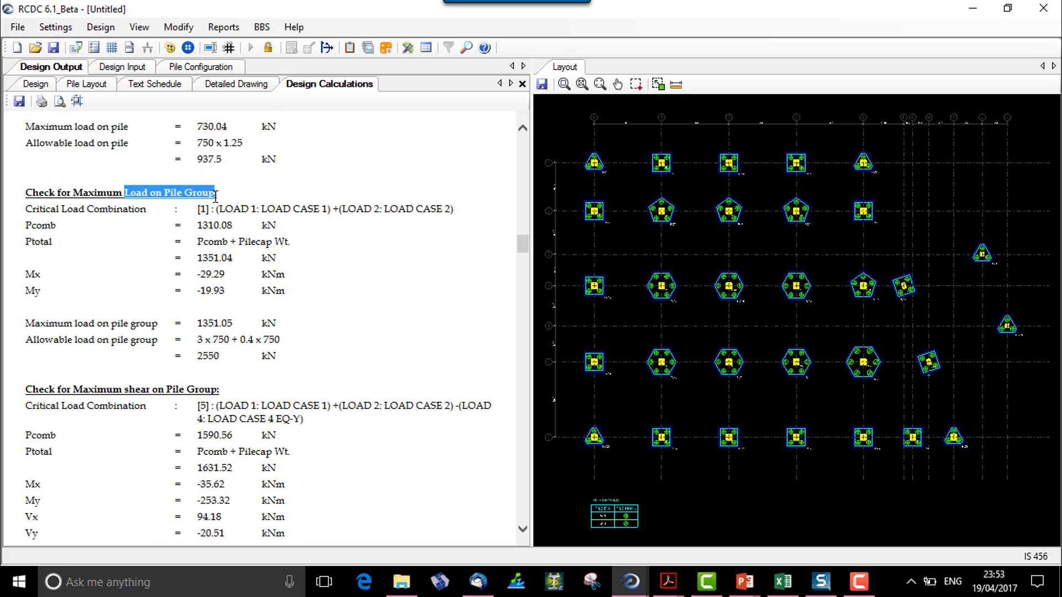
click(191, 349)
scroll(144, 265, down, 5)
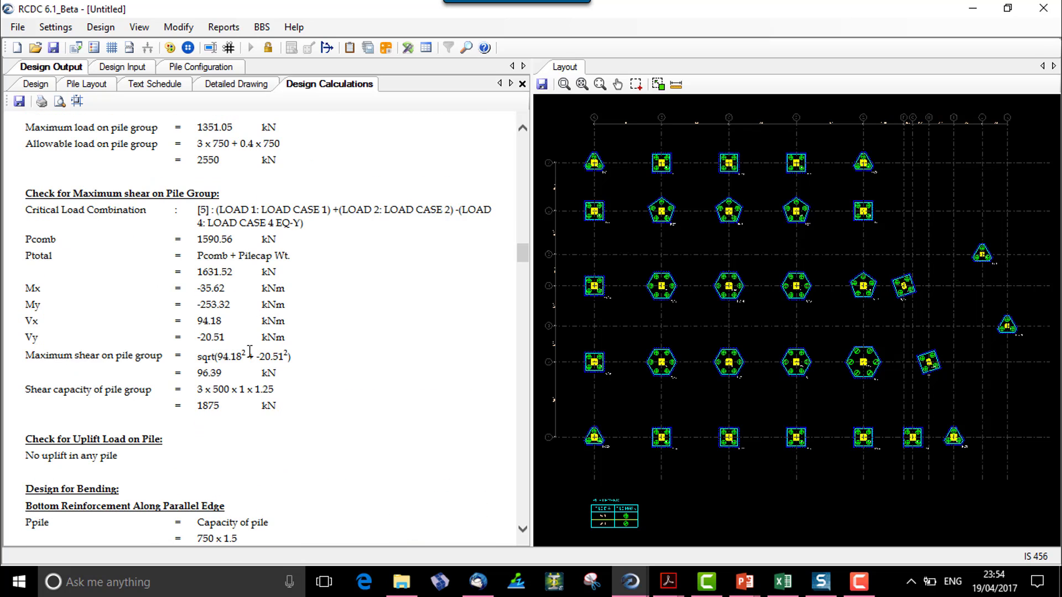
scroll(250, 353, down, 3)
scroll(250, 353, down, 3)
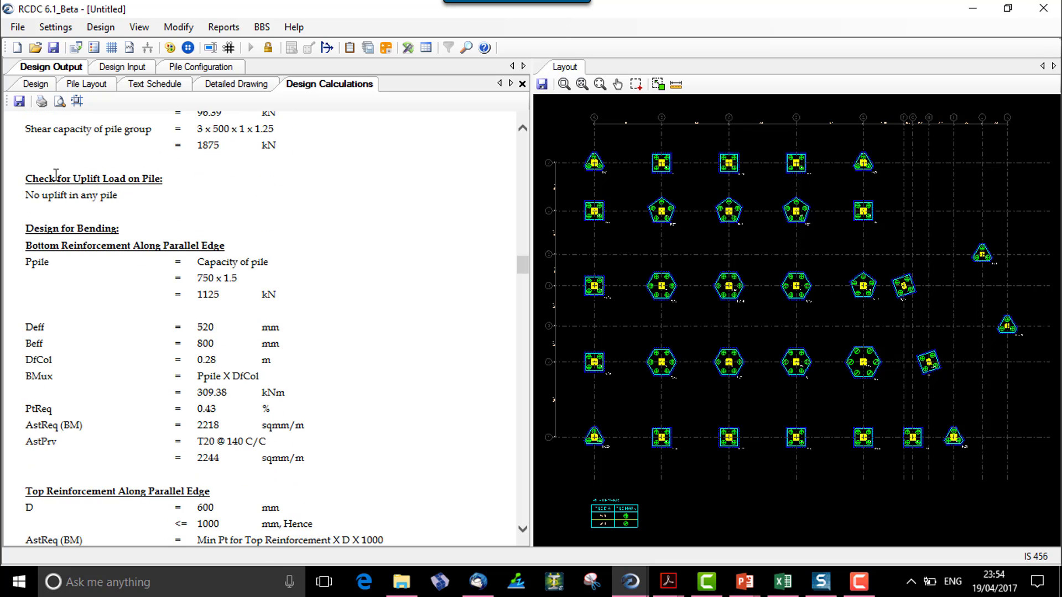
drag(26, 178, 148, 183)
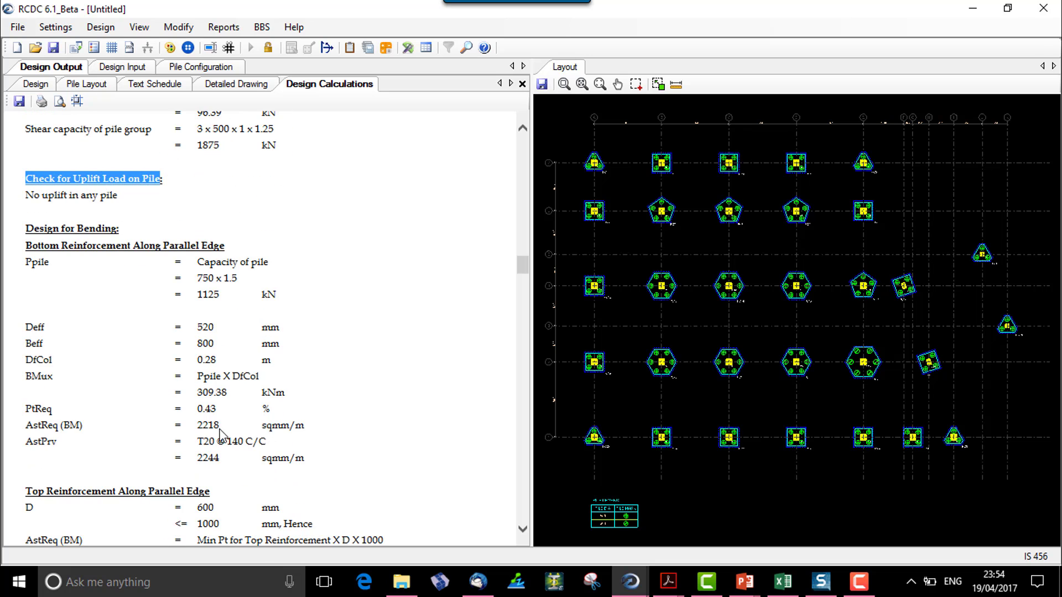
Step: Review PC1's top and bottom reinforcement design, shear check, face reinforcement and load transfer from column to pile cap
scroll(219, 421, down, 15)
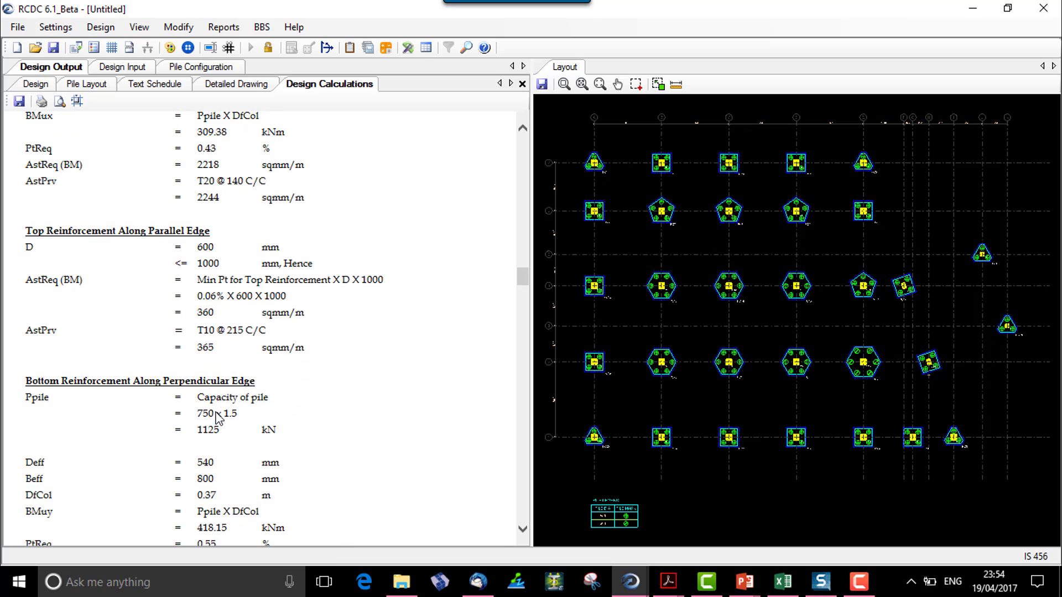
scroll(215, 419, down, 5)
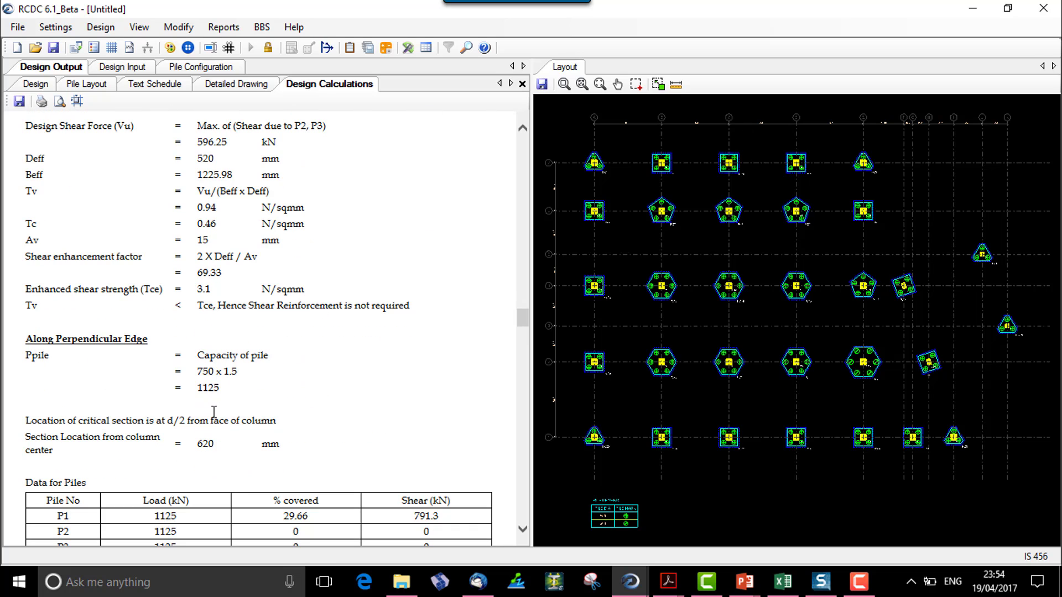
scroll(214, 412, down, 15)
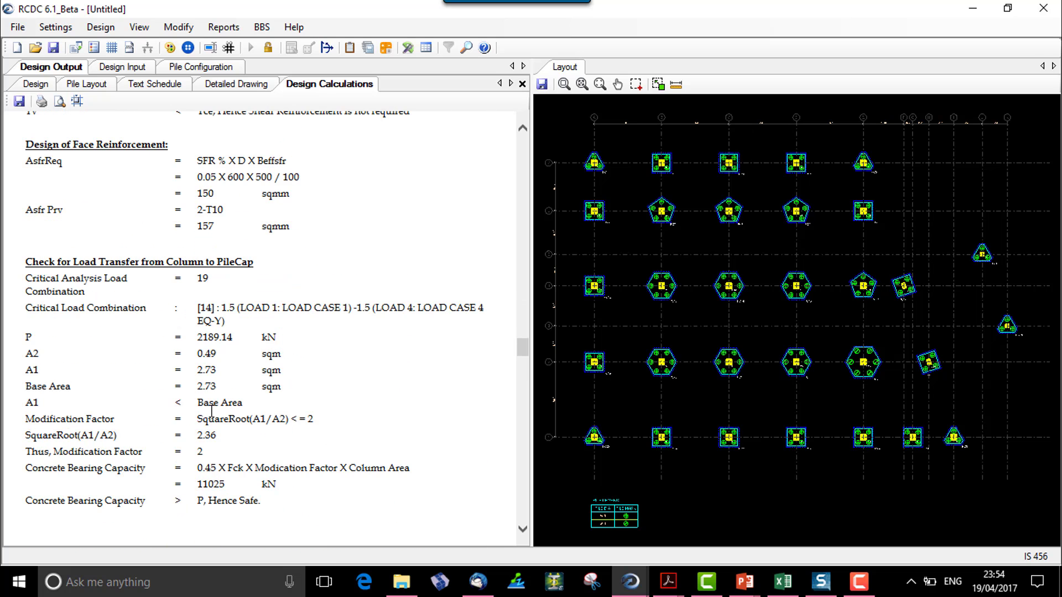
scroll(212, 411, down, 5)
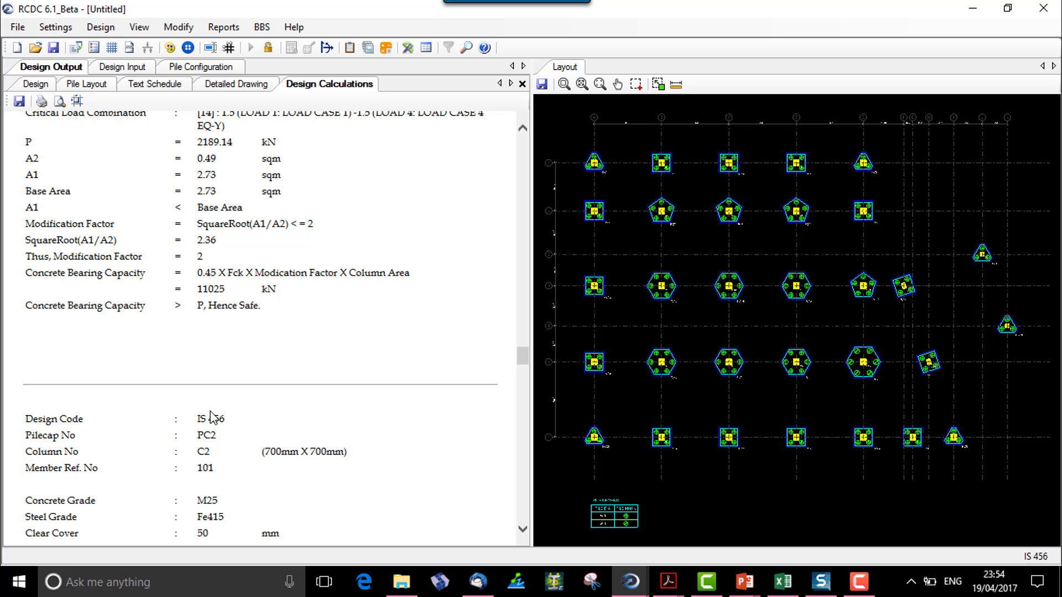
Step: Review PC2's design calculations, covering the input data, pile and pile group load checks, shear, uplift and bending reinforcement
scroll(147, 458, down, 7)
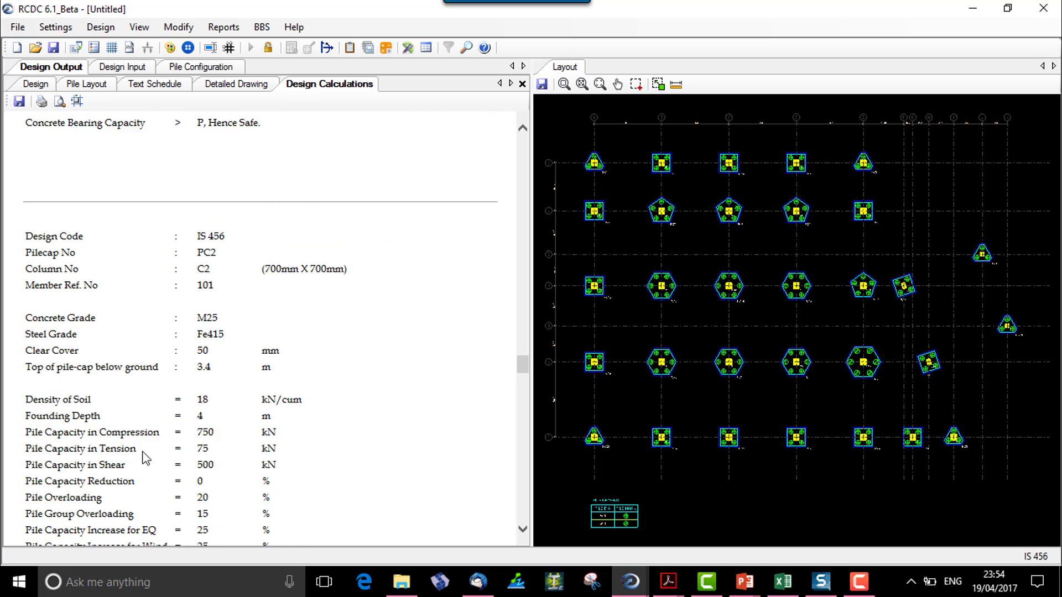
scroll(145, 449, down, 20)
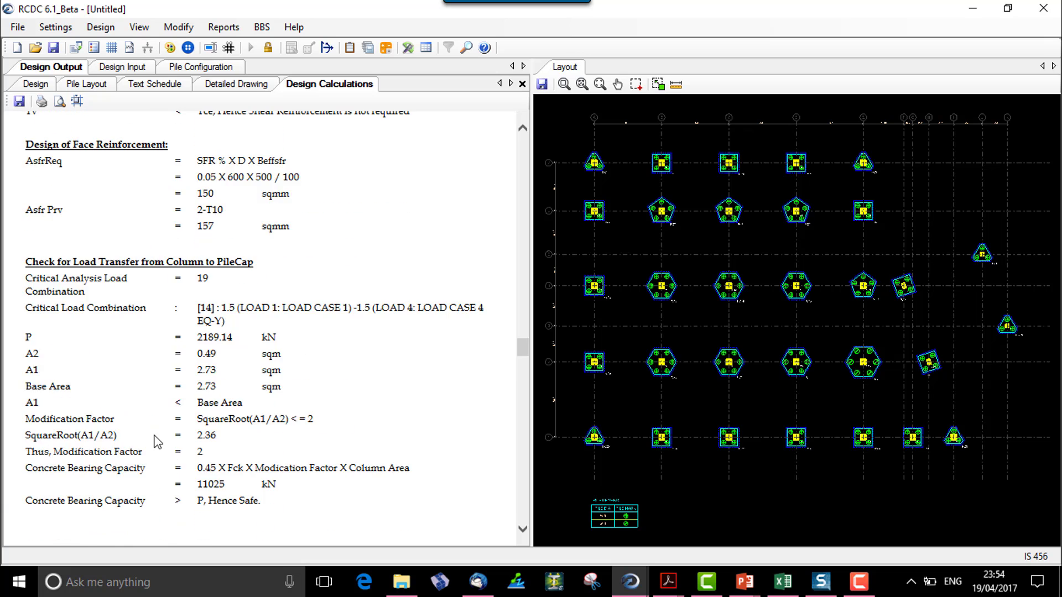
scroll(152, 446, up, 7)
scroll(159, 440, down, 3)
scroll(161, 438, down, 20)
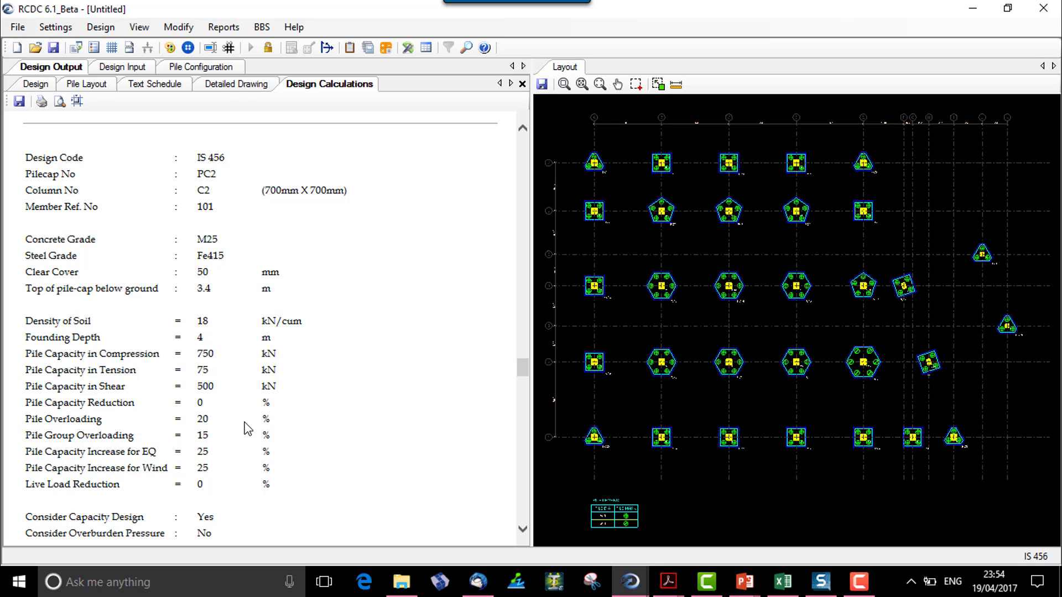
scroll(247, 429, down, 20)
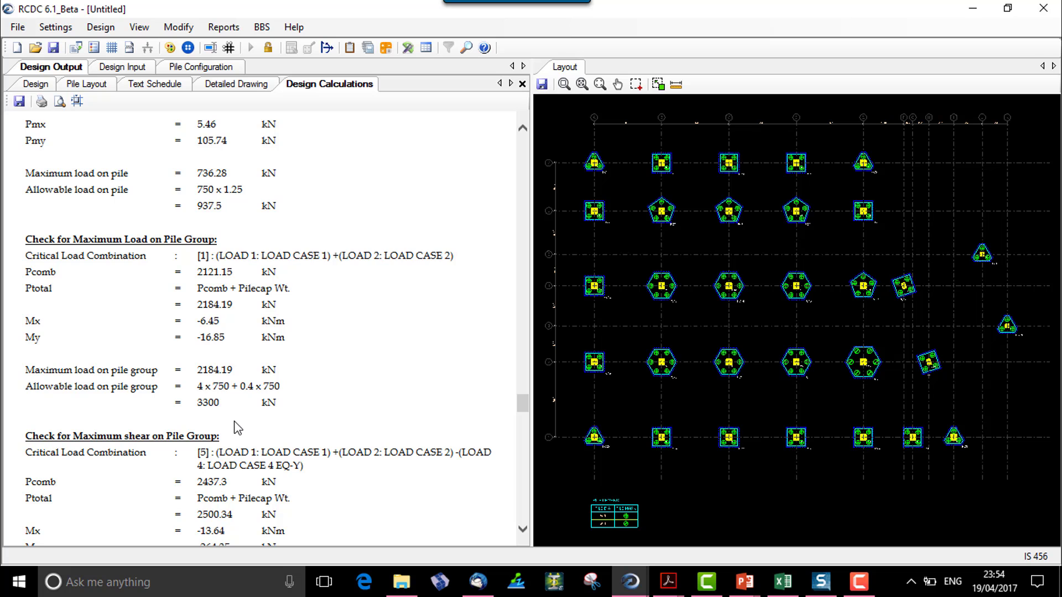
scroll(235, 424, down, 18)
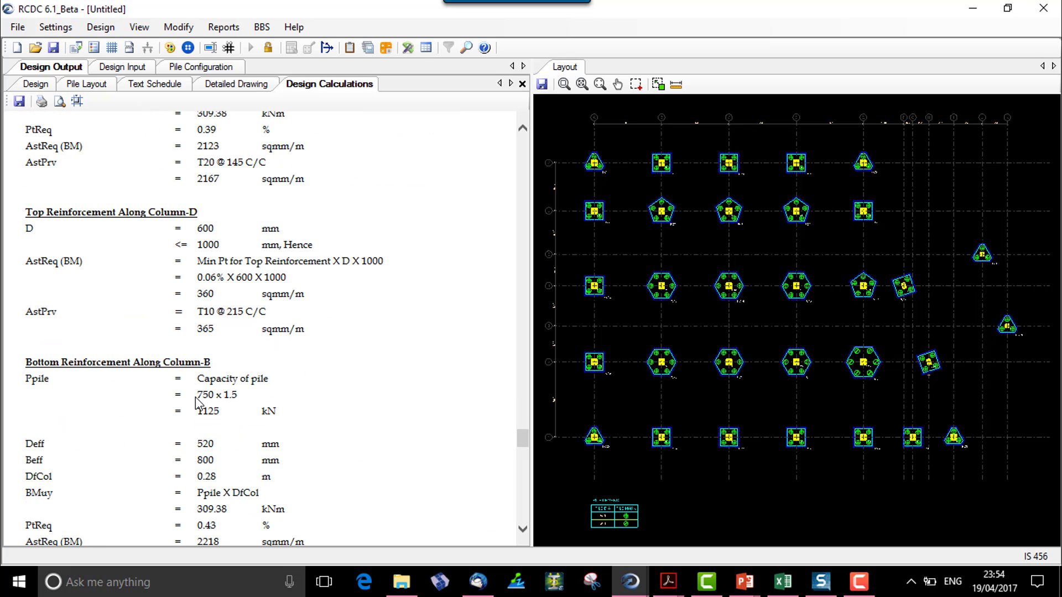
scroll(199, 403, up, 15)
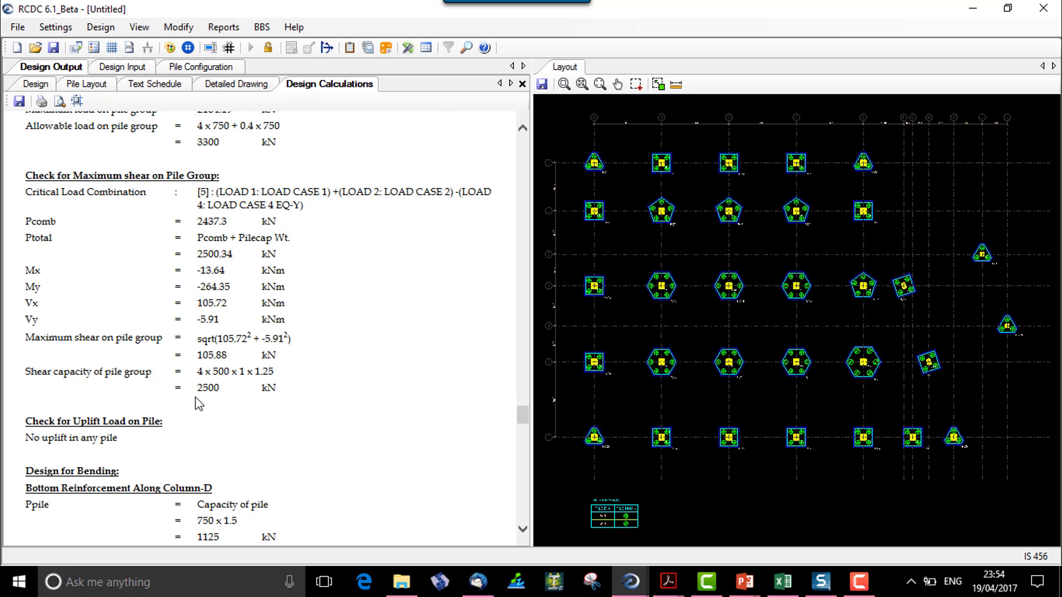
Step: Review PC2's bending design in the calculations: bottom and top reinforcement along column D and bottom reinforcement along column B
scroll(199, 405, down, 15)
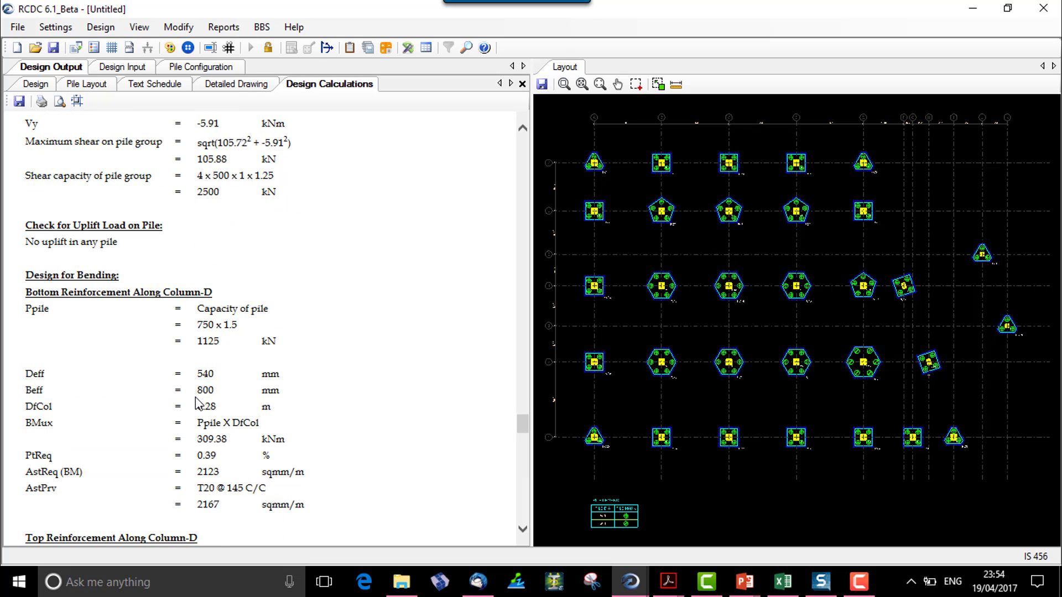
scroll(199, 402, down, 4)
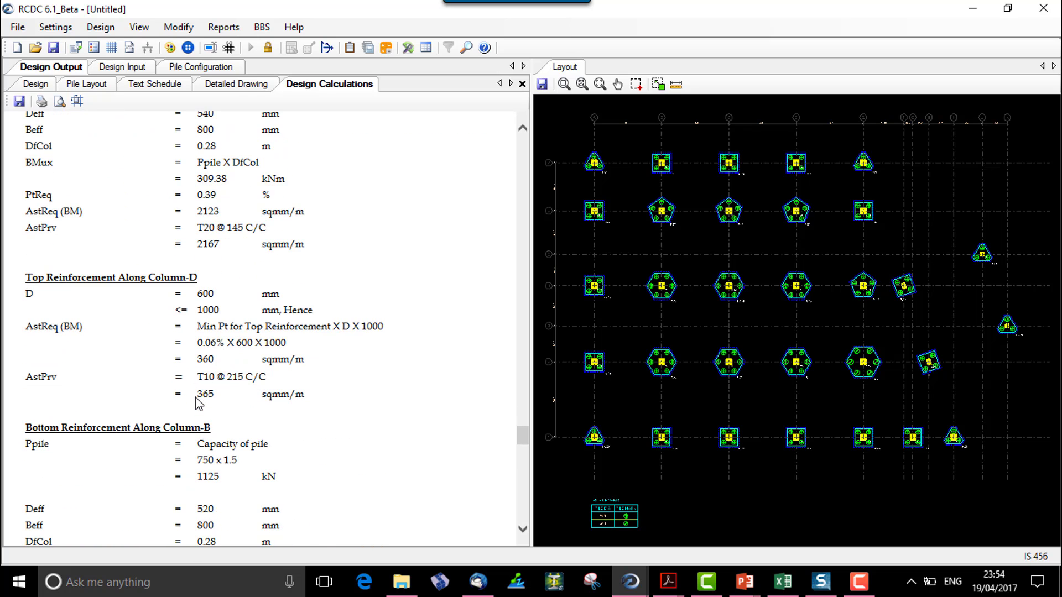
scroll(199, 402, down, 1)
scroll(198, 403, down, 1)
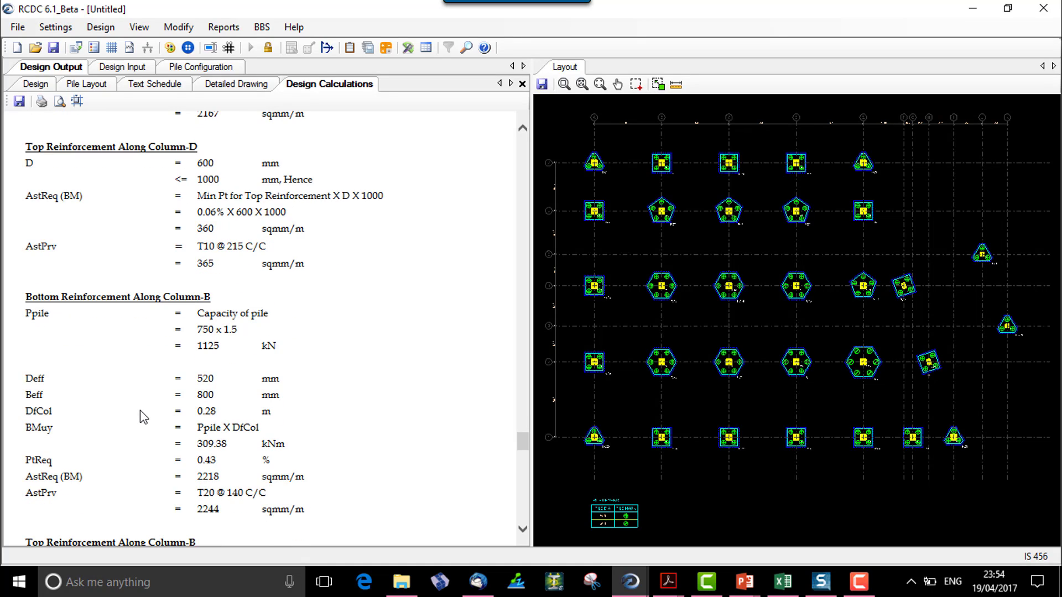
Step: Generate the Pile Capacity Check and Sizing report for pile caps PC1 and PC2
click(216, 28)
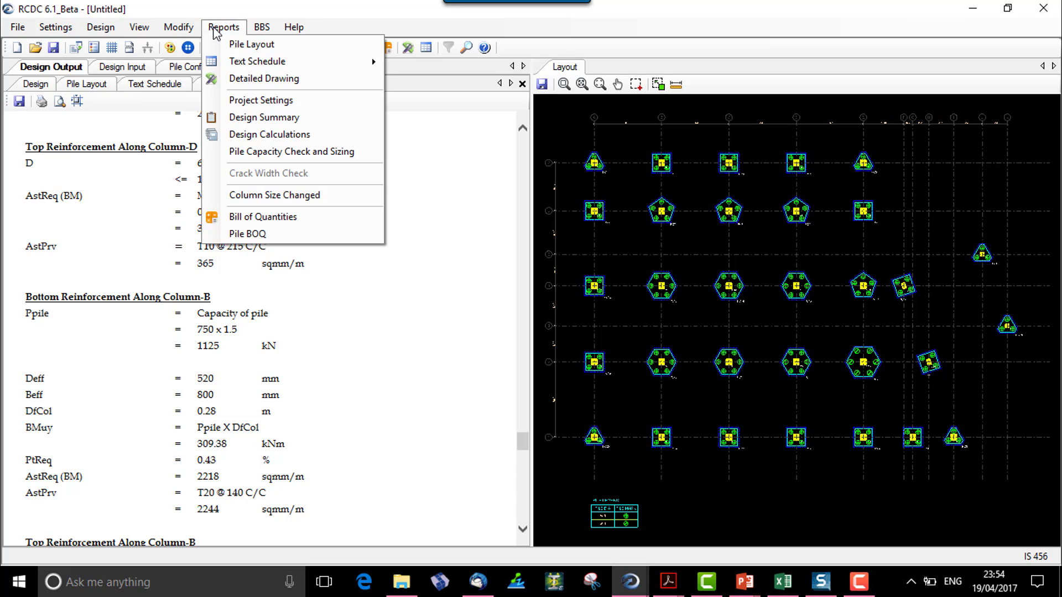
click(292, 153)
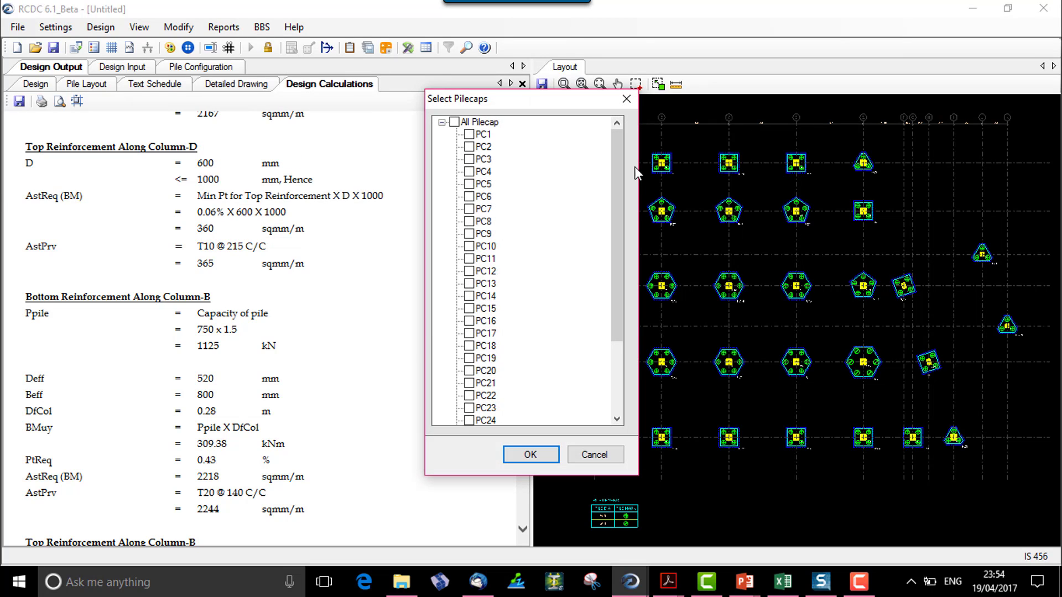
click(469, 135)
click(548, 452)
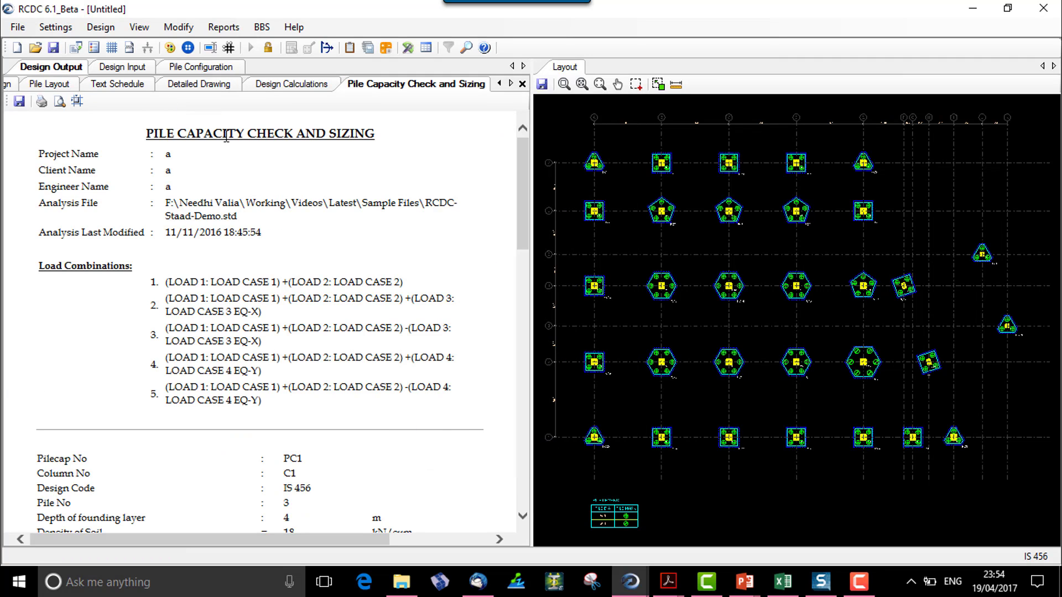
Step: Review PC1's capacity check: input data, analysis forces, total load, single-pile and group loads, shear, and permissible capacities per load combination
scroll(309, 313, down, 5)
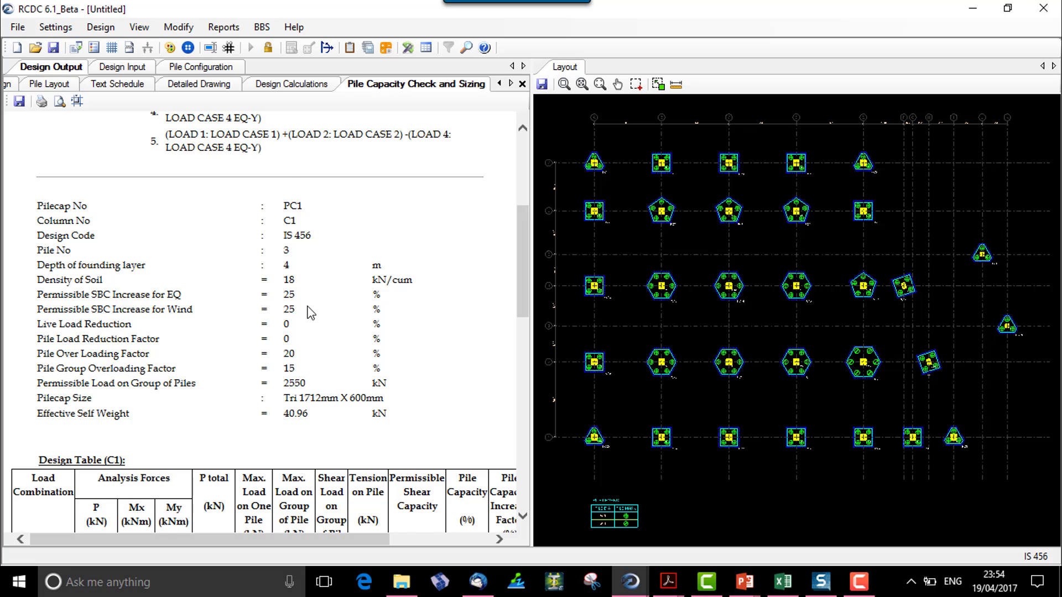
scroll(312, 313, down, 5)
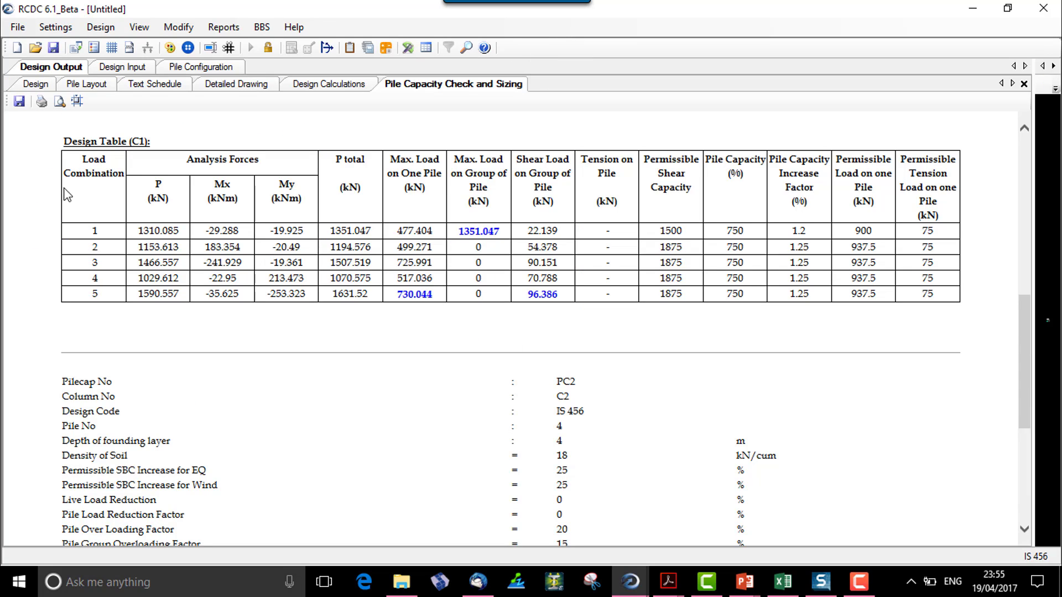
drag(86, 144, 139, 140)
double_click(143, 142)
drag(188, 162, 259, 161)
drag(371, 230, 330, 232)
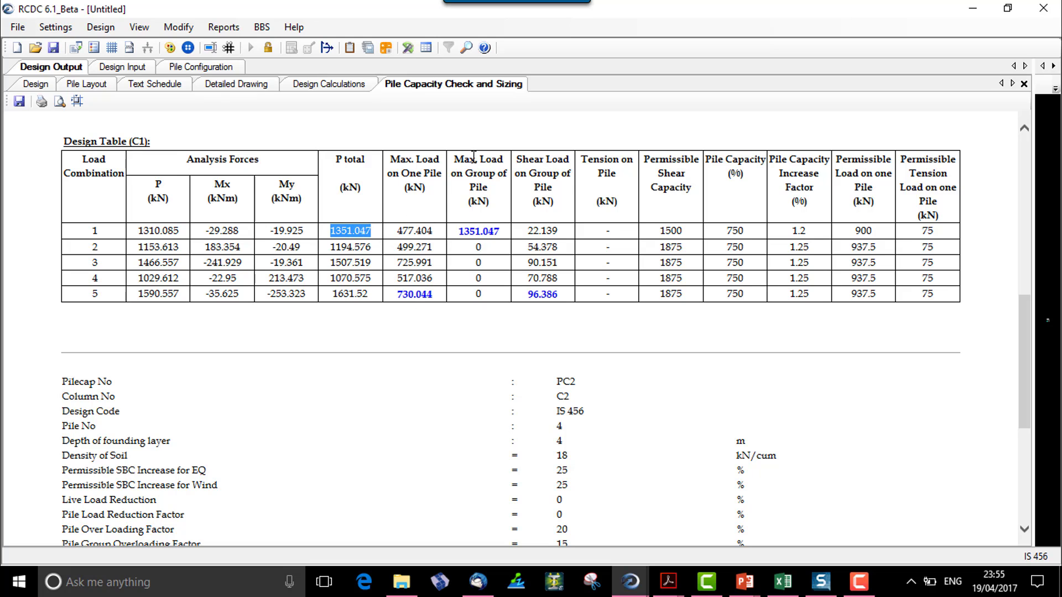
drag(505, 232, 459, 241)
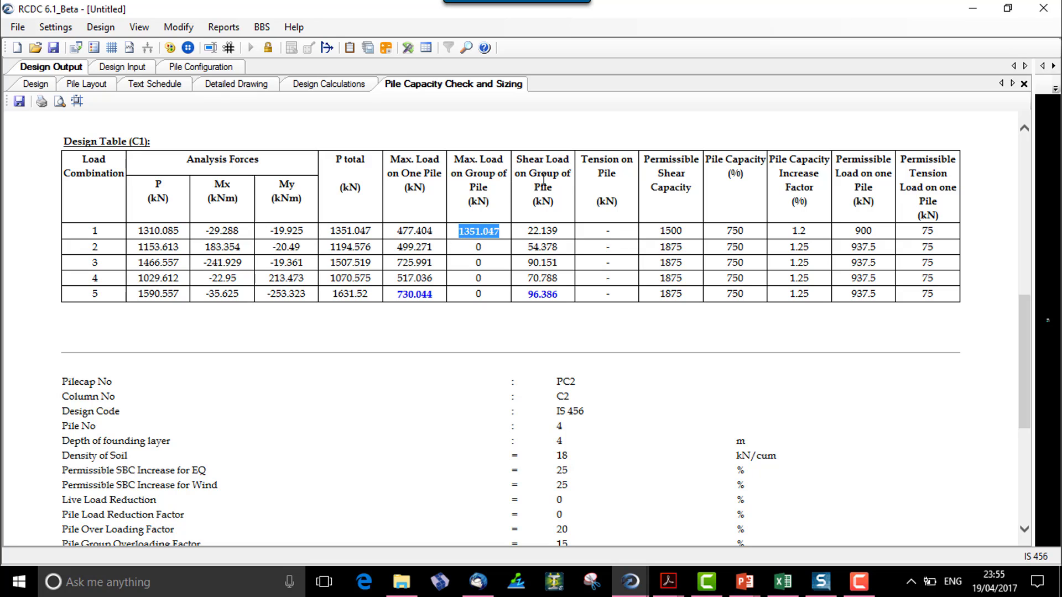
click(576, 255)
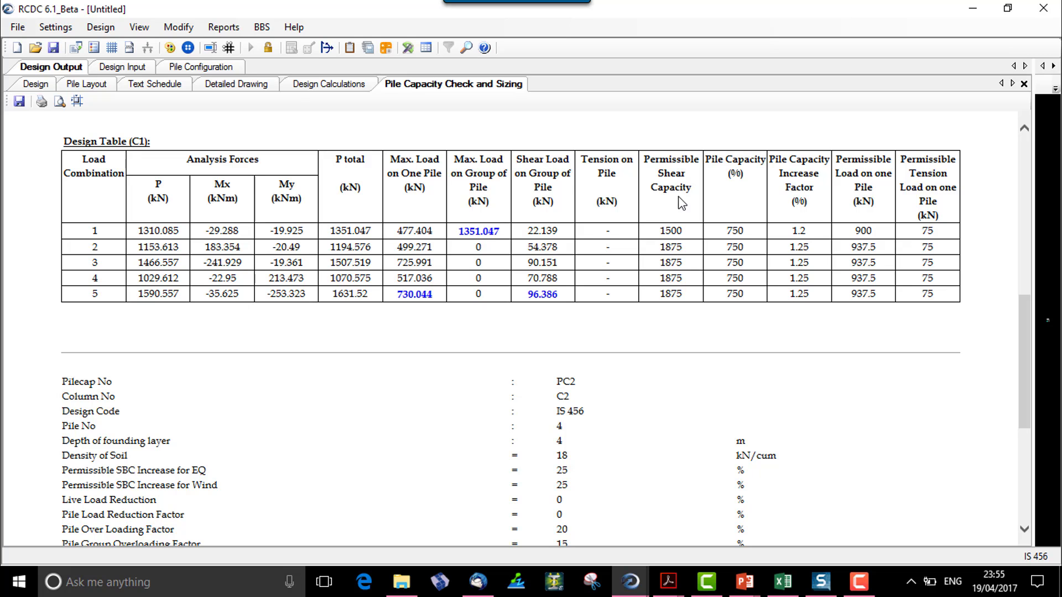
drag(676, 231, 735, 294)
click(735, 293)
Step: Review PC2's input data and design table in the pile capacity report, and return to the report's beginning
scroll(666, 296, down, 5)
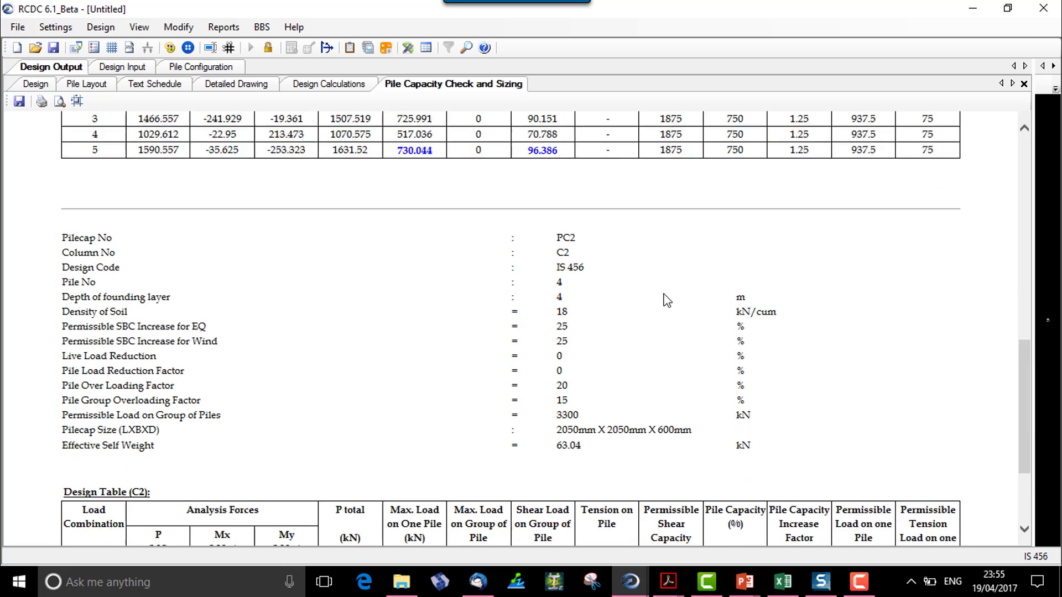
scroll(666, 301, down, 2)
scroll(278, 297, up, 20)
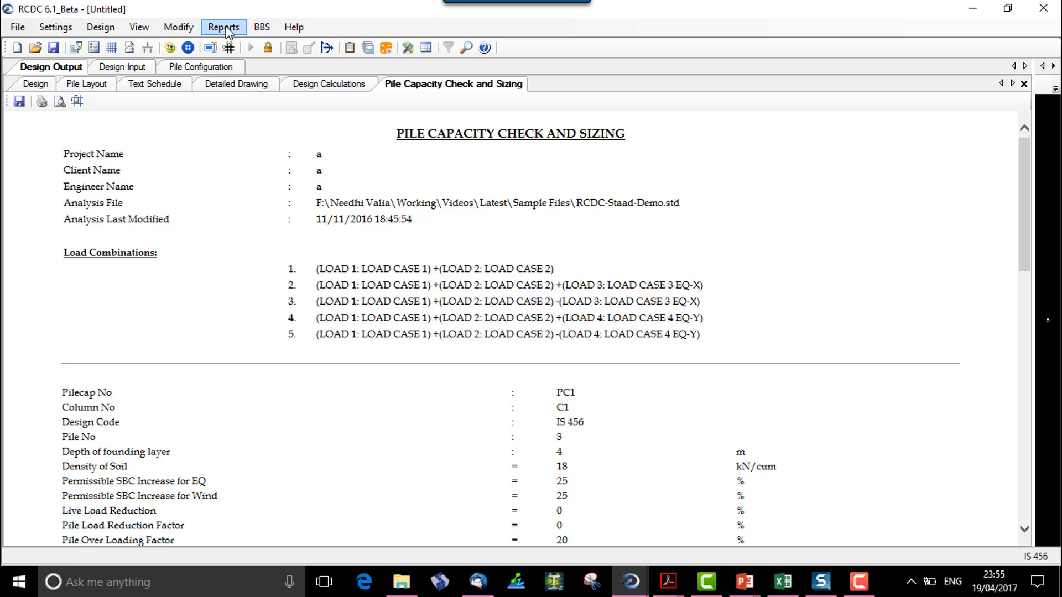
Step: Generate the bar bending schedule for PC1 and PC2 as an on-screen drawing
click(256, 27)
click(275, 62)
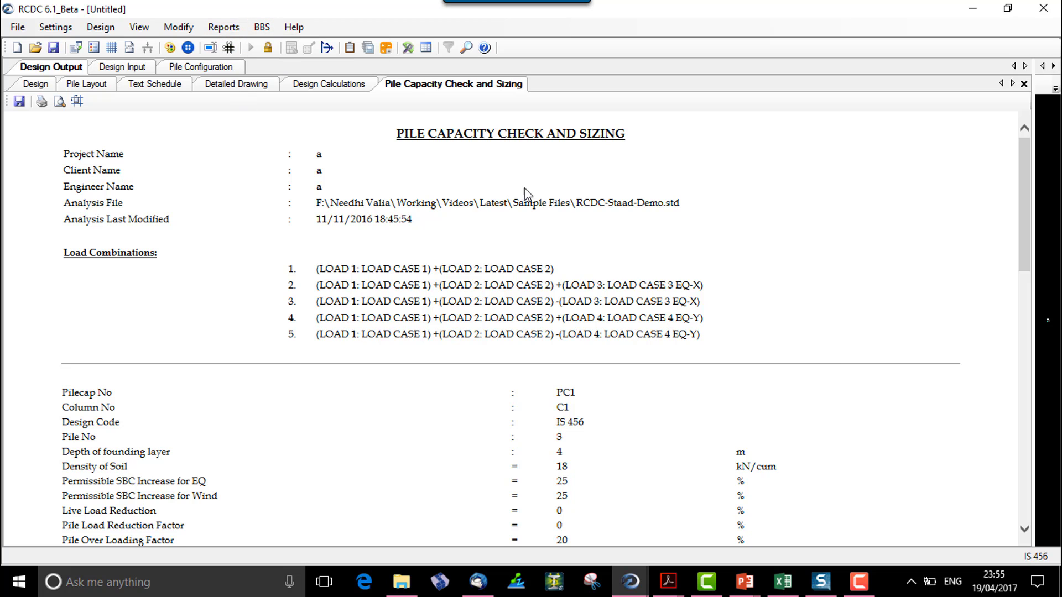
click(280, 179)
click(281, 191)
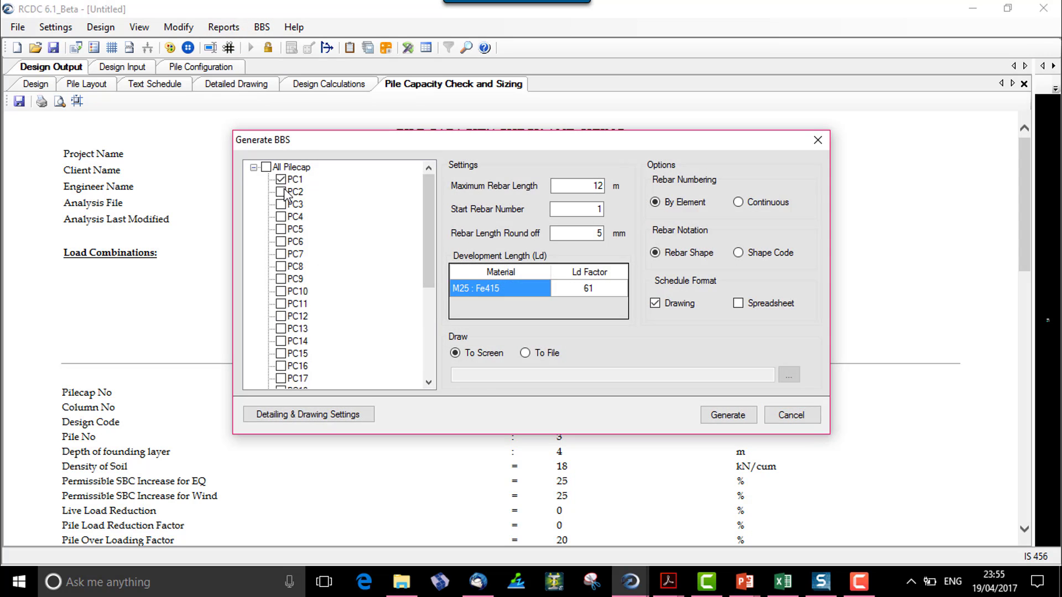
click(738, 422)
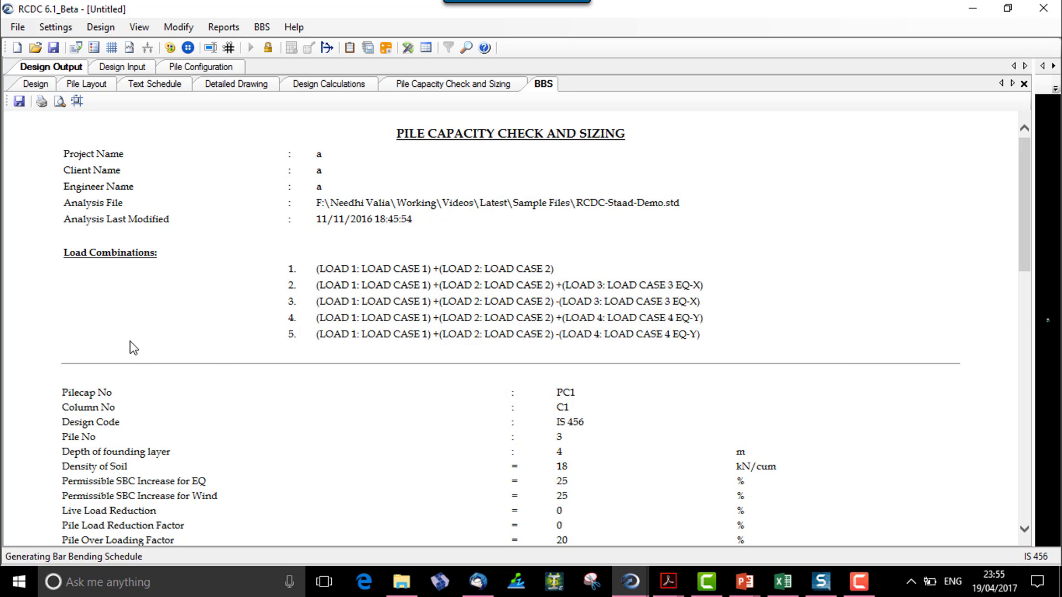
Step: Examine PC1's bottom and face reinforcement plan and its top reinforcement plan in the bar bending schedule drawing
scroll(124, 367, up, 5)
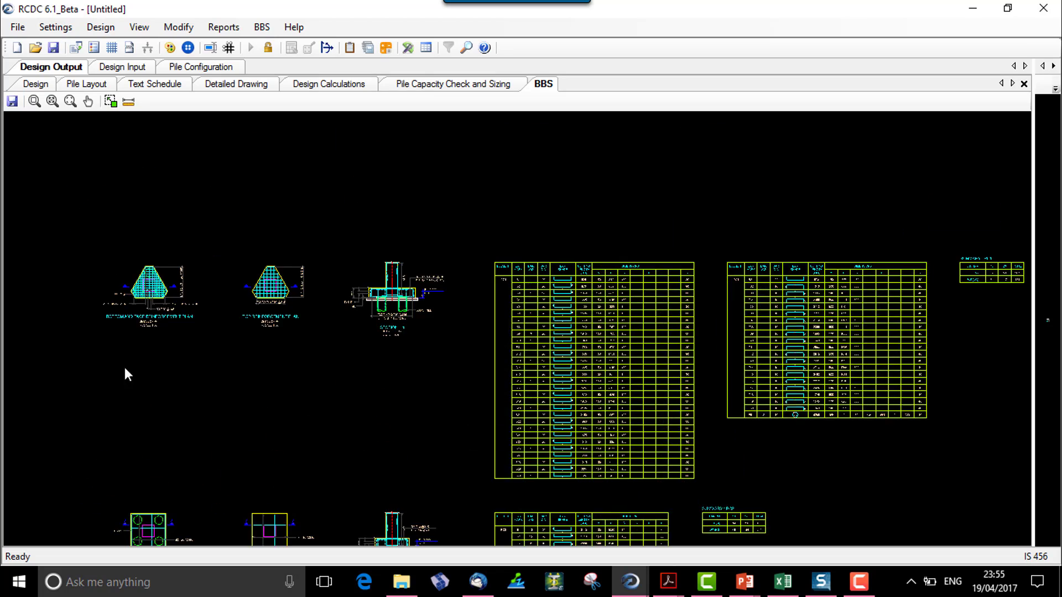
scroll(144, 315, up, 6)
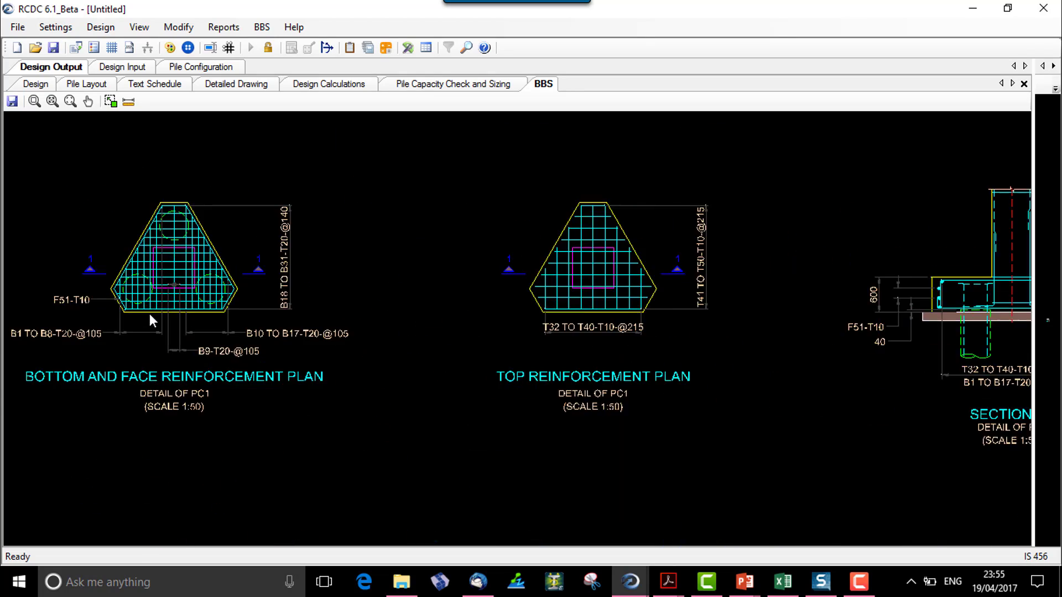
middle_drag(239, 358, 290, 348)
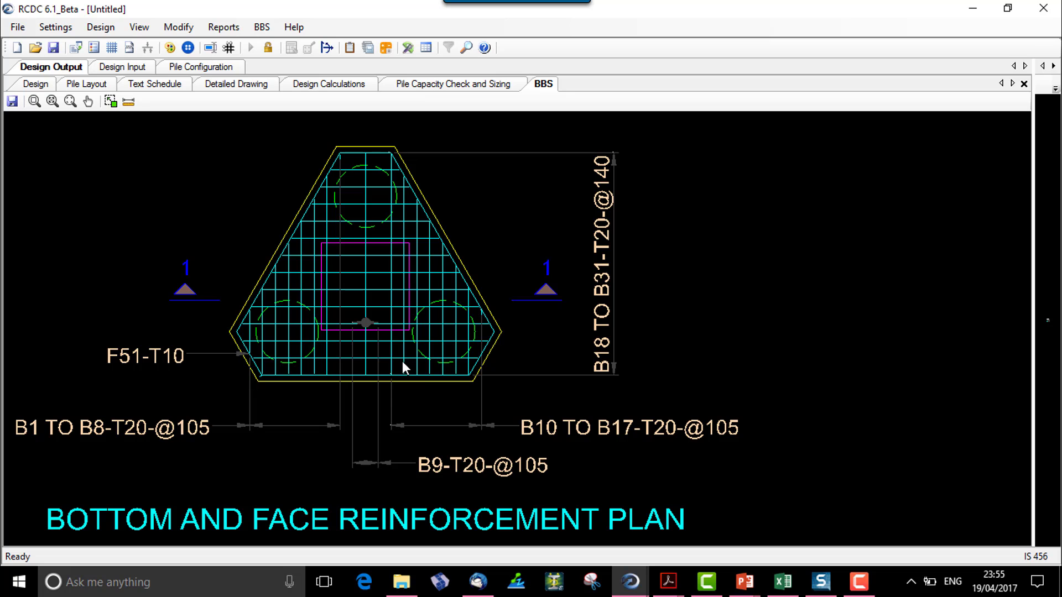
scroll(401, 360, down, 1)
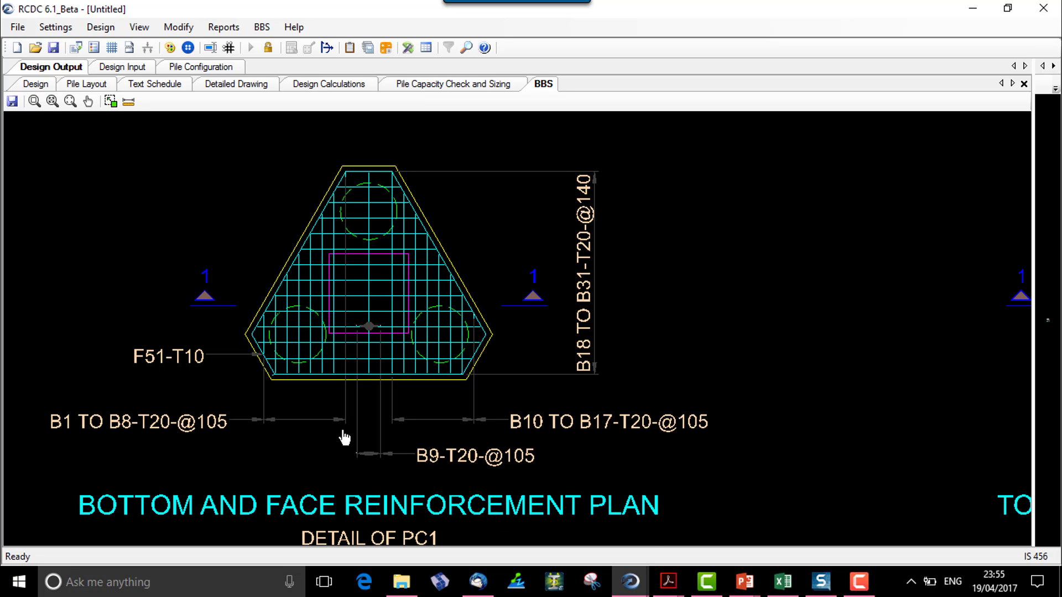
middle_drag(344, 437, 331, 398)
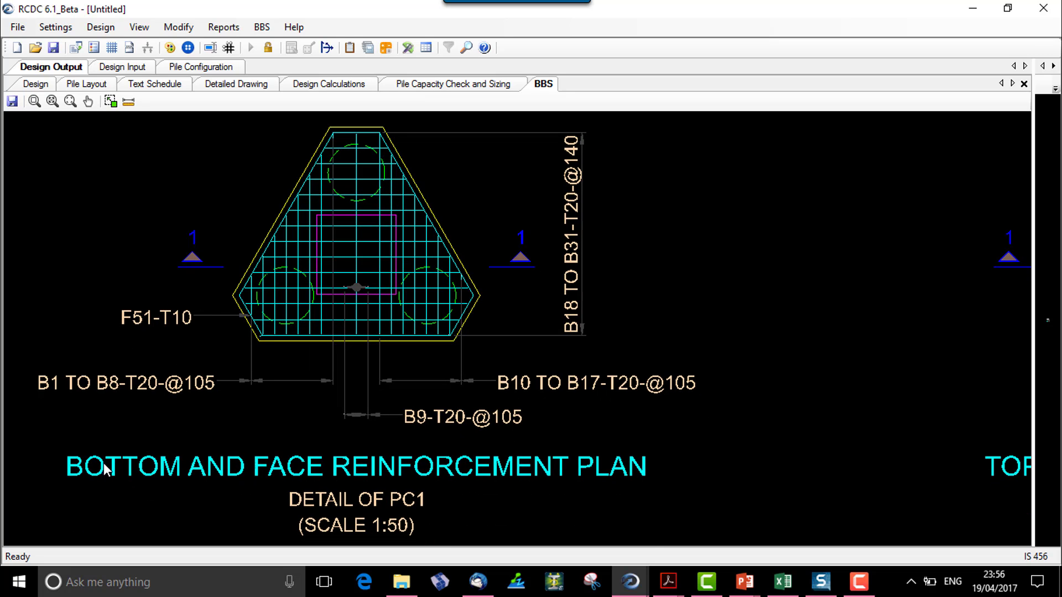
middle_drag(652, 497, 577, 420)
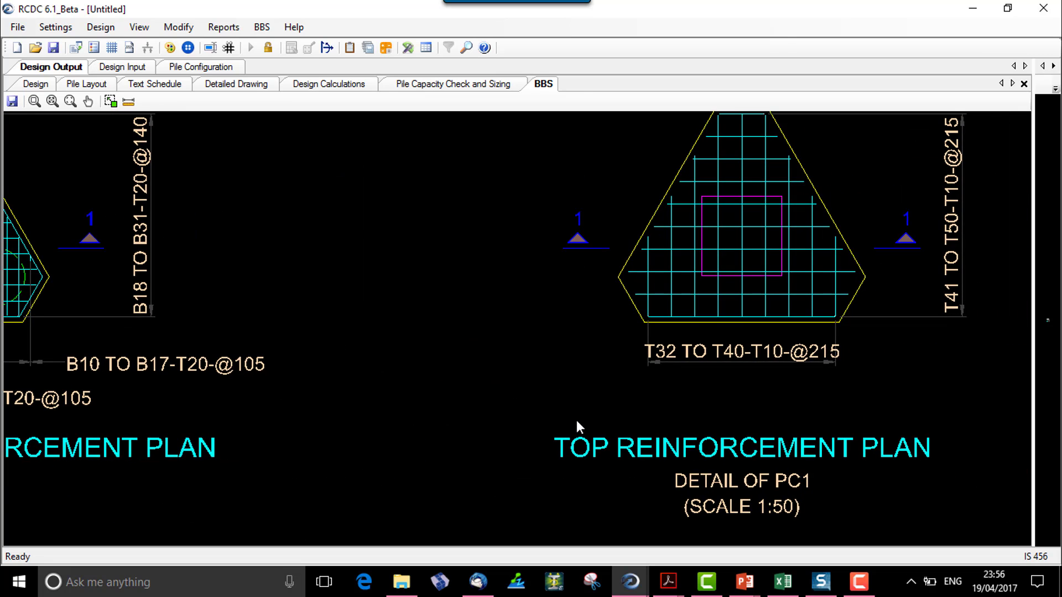
middle_drag(651, 427, 581, 445)
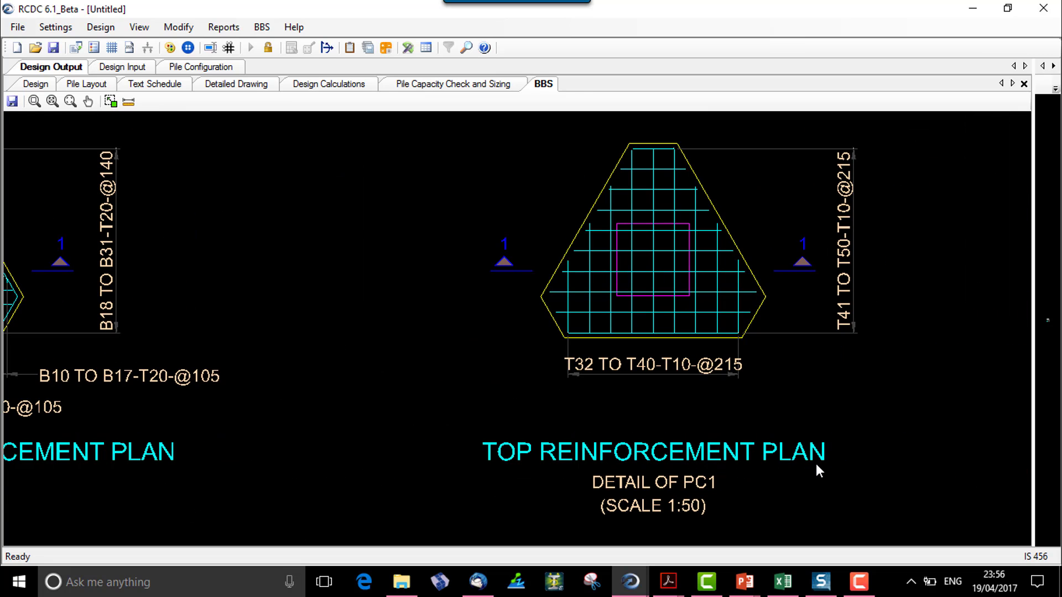
scroll(818, 463, down, 5)
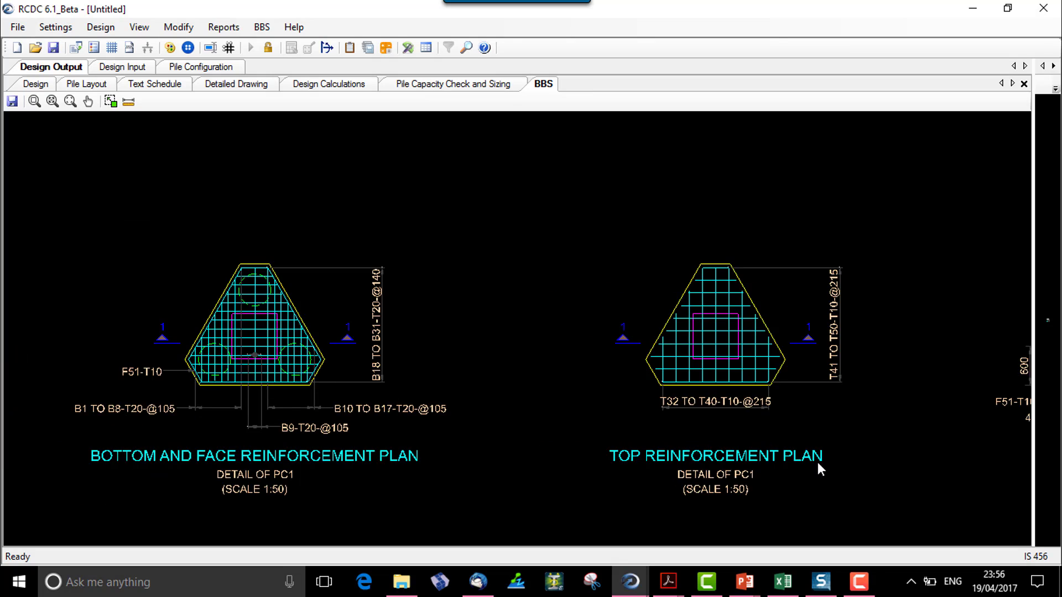
Step: Examine PC1's Section 1-1, including the bar marks, face reinforcement, column links and 500 mm diameter piles
middle_drag(650, 432, 603, 426)
scroll(715, 433, up, 4)
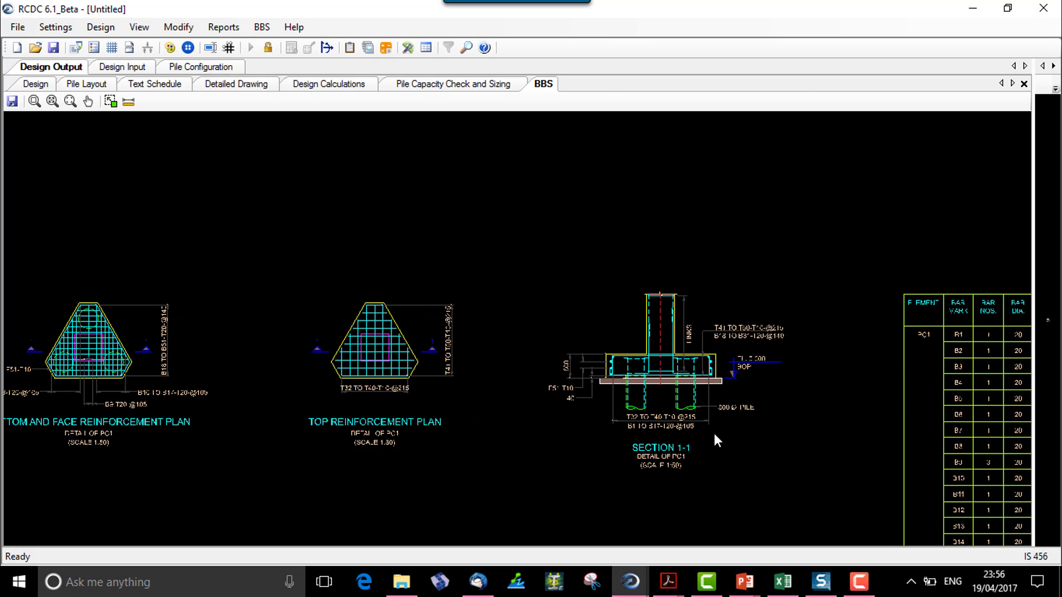
middle_drag(178, 377, 328, 376)
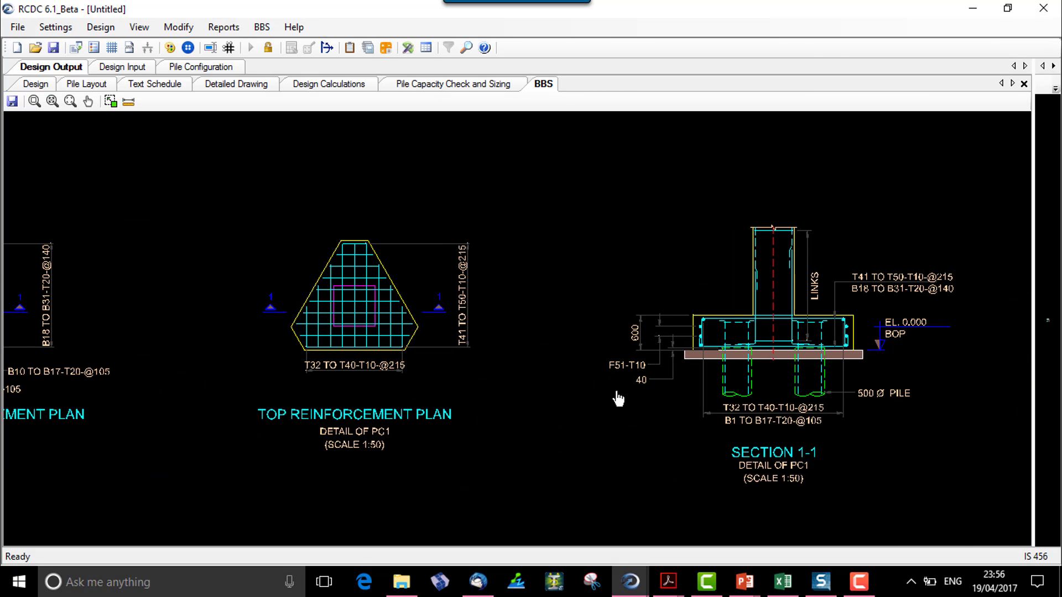
middle_drag(858, 387, 676, 392)
scroll(676, 392, up, 3)
scroll(589, 363, up, 1)
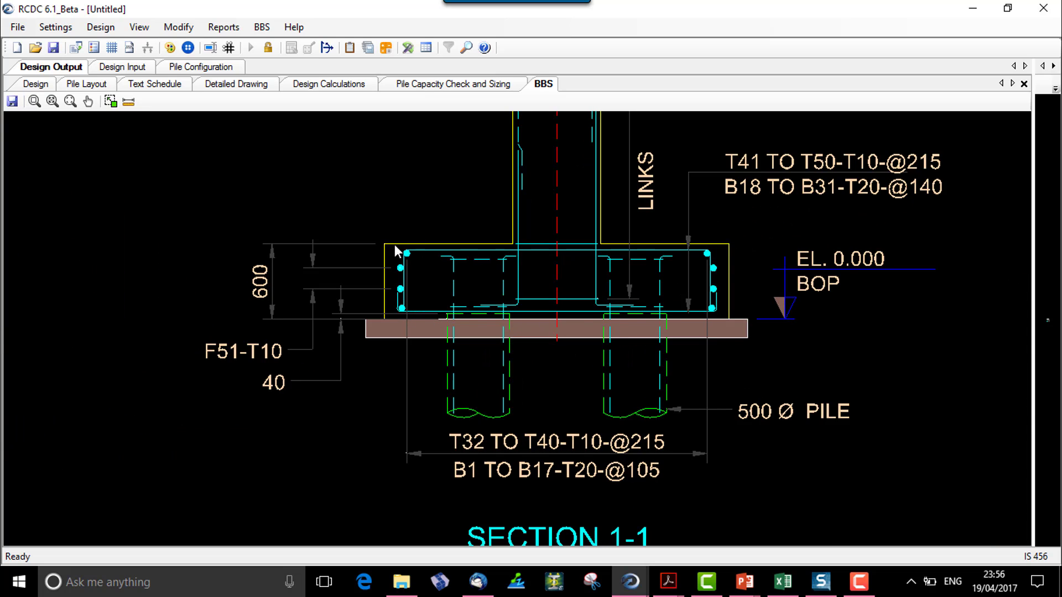
middle_drag(681, 265, 685, 354)
scroll(683, 357, down, 5)
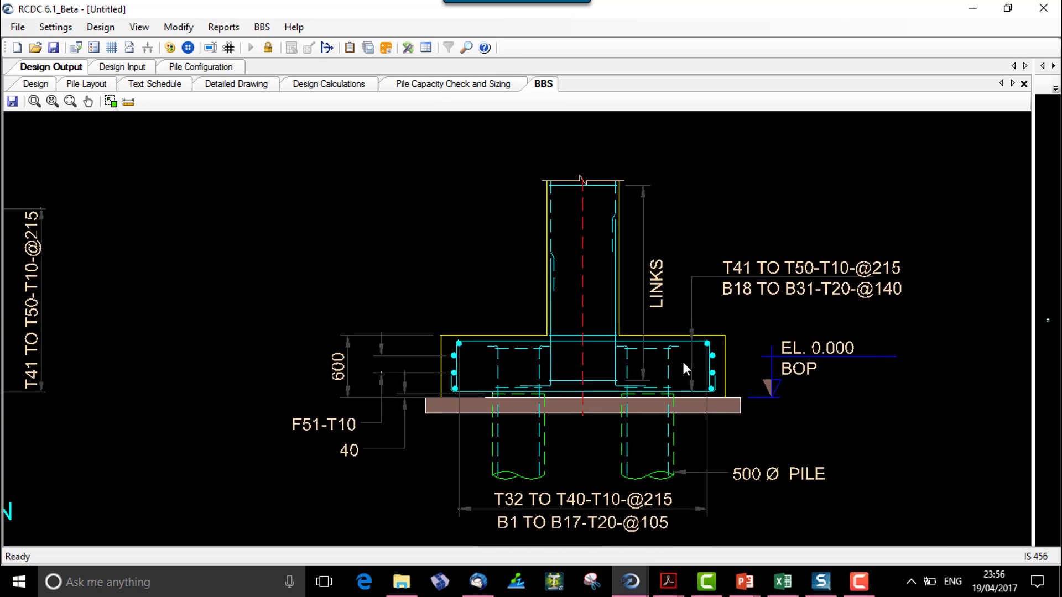
Step: Review PC1's bar schedule table: bar marks, numbers, diameters, shapes, cutting lengths and bending dimensions
scroll(642, 307, up, 5)
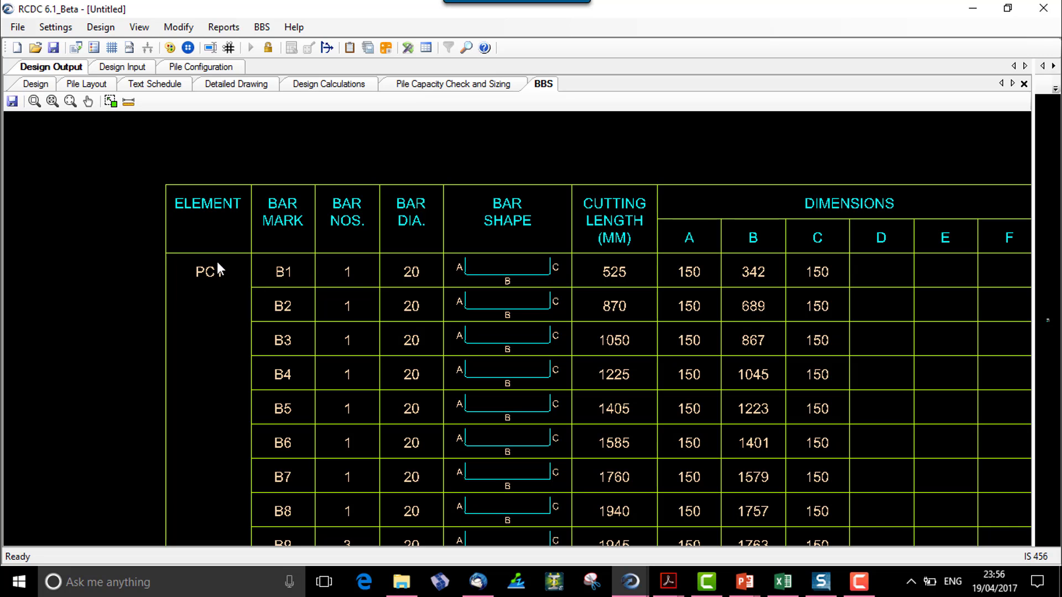
scroll(726, 377, down, 3)
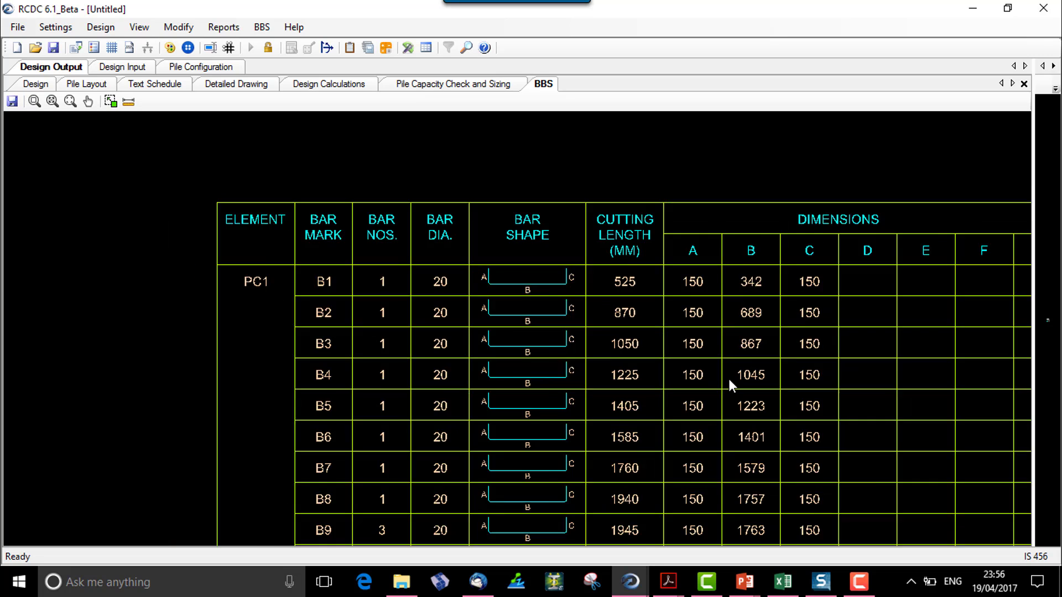
middle_drag(751, 387, 443, 403)
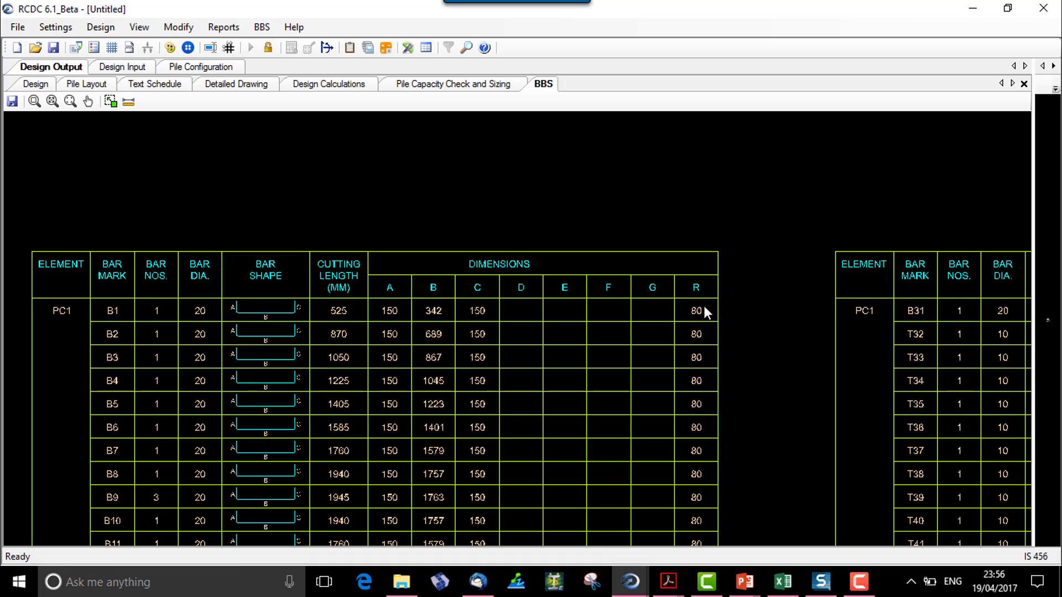
scroll(645, 324, down, 5)
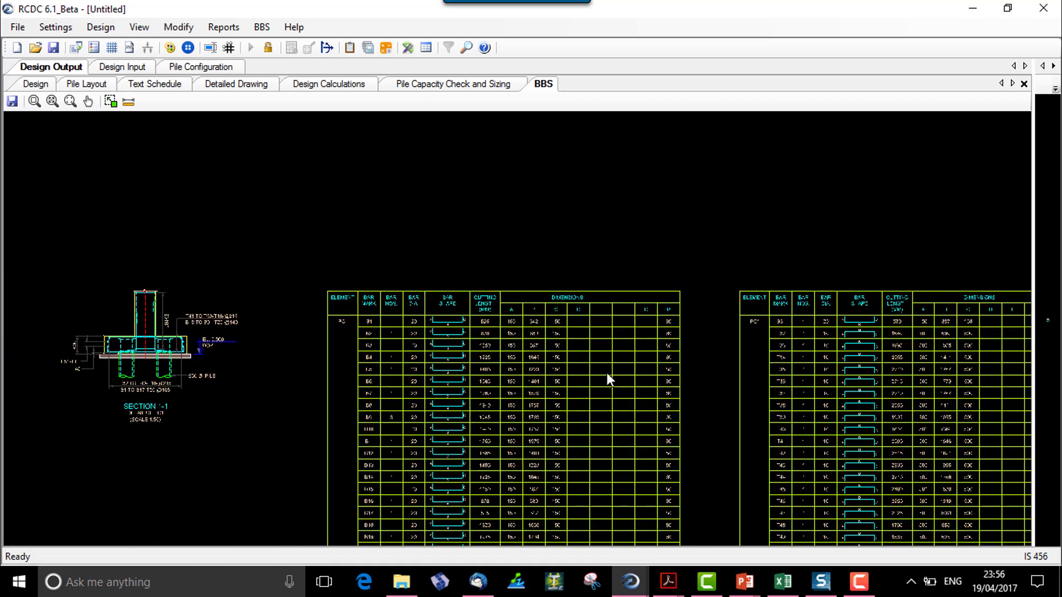
Step: Review PC1's summary of bar lengths and weights by diameter, and bring the whole schedule drawing back into view
middle_drag(726, 419, 573, 386)
scroll(619, 359, up, 5)
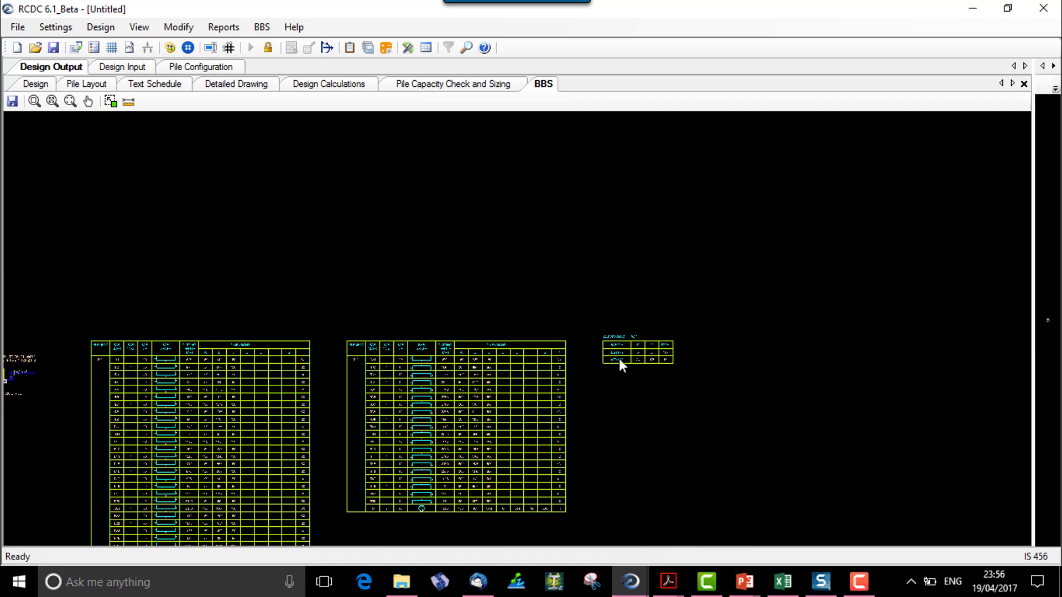
scroll(617, 354, up, 4)
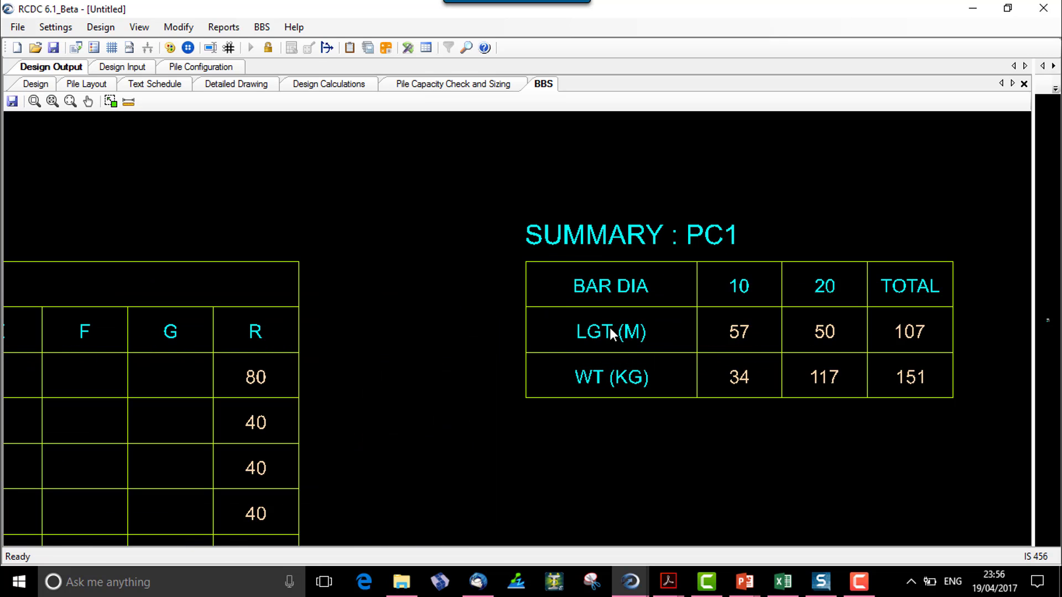
middle_drag(813, 344, 653, 322)
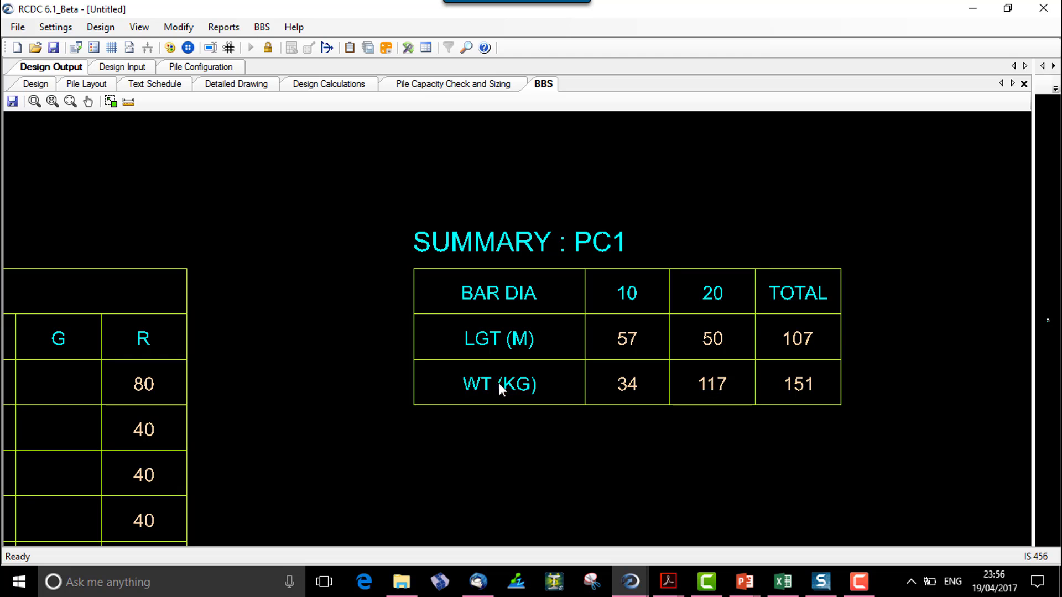
scroll(719, 387, down, 2)
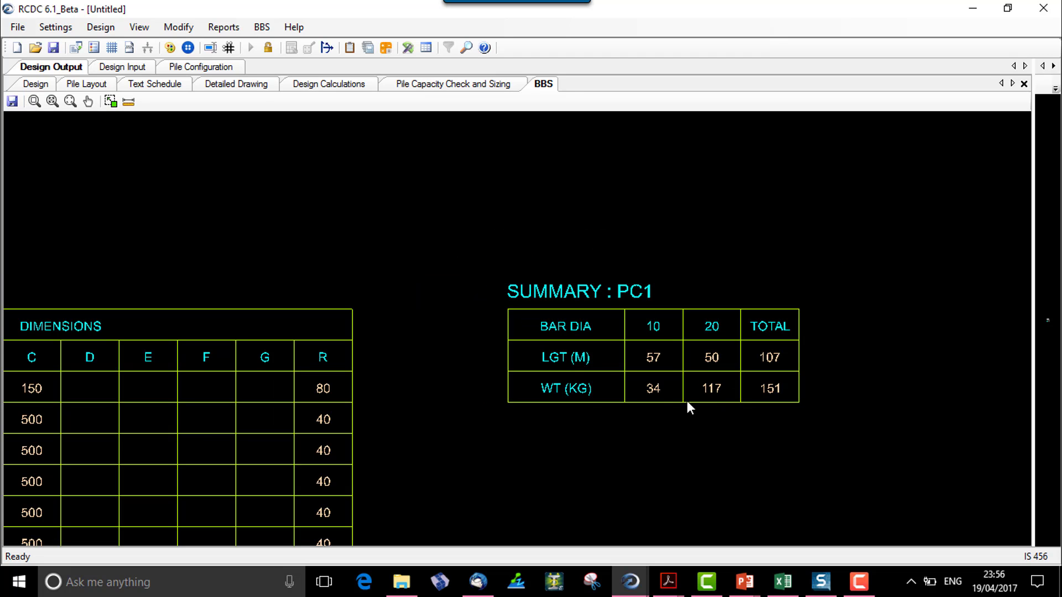
scroll(562, 356, up, 1)
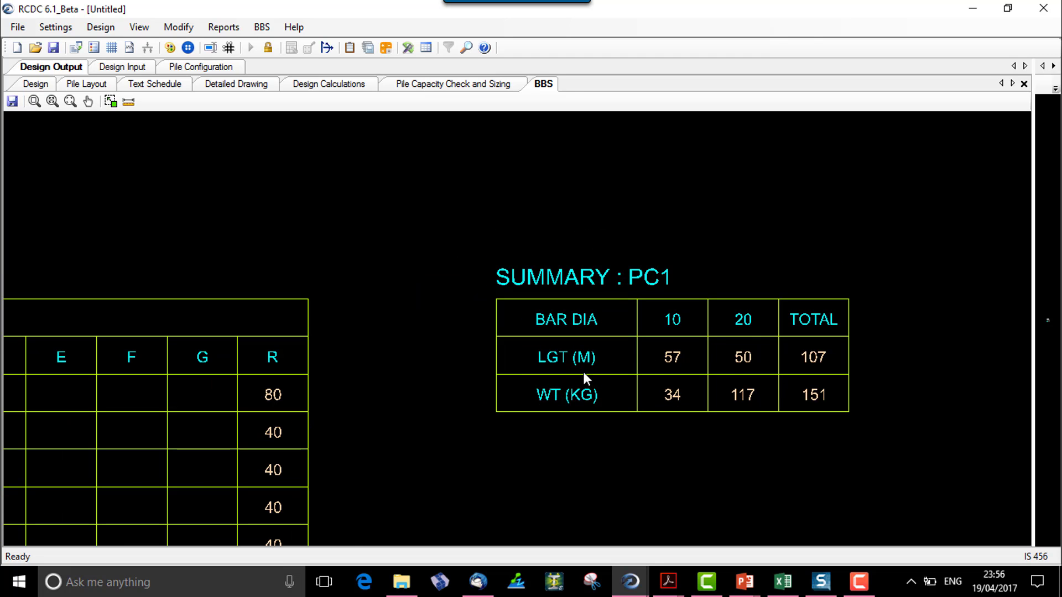
click(52, 102)
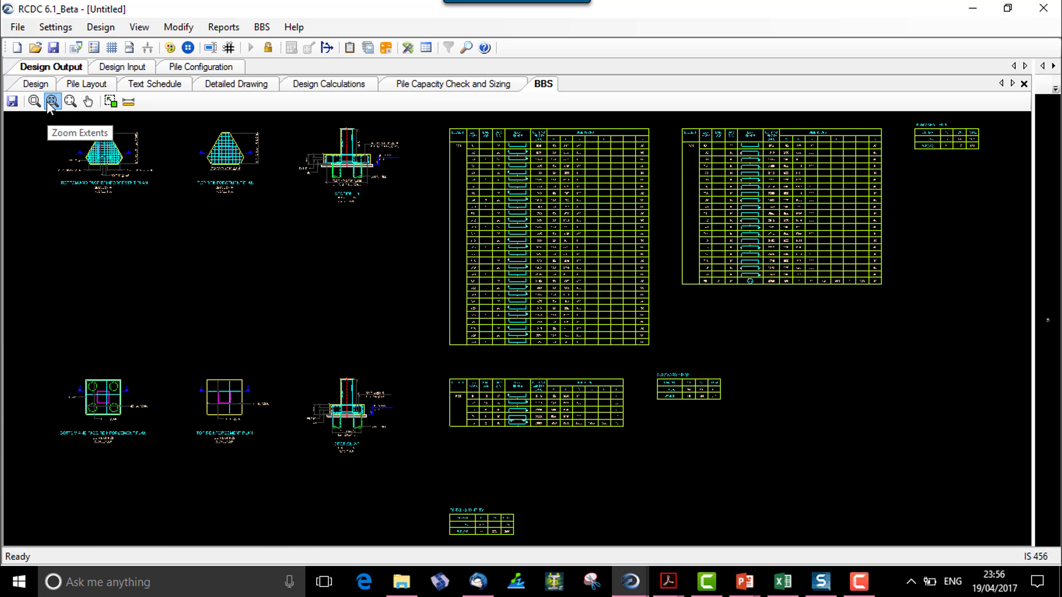